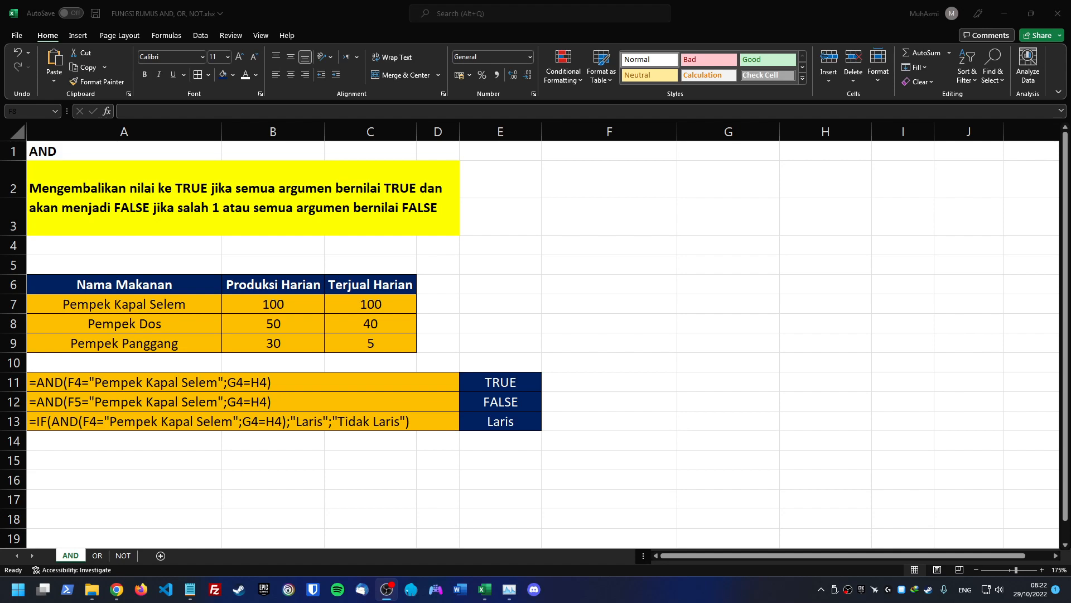
# Step: Review the AND function description and the food table's headers, product names, daily production and daily sales figures
pyautogui.click(537, 246)
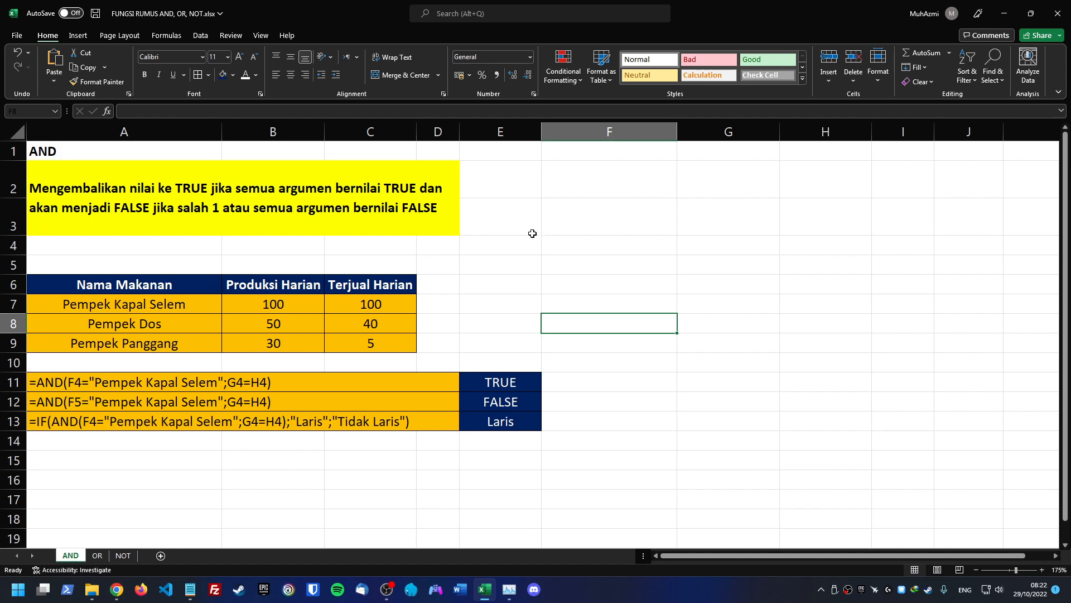
pyautogui.click(75, 200)
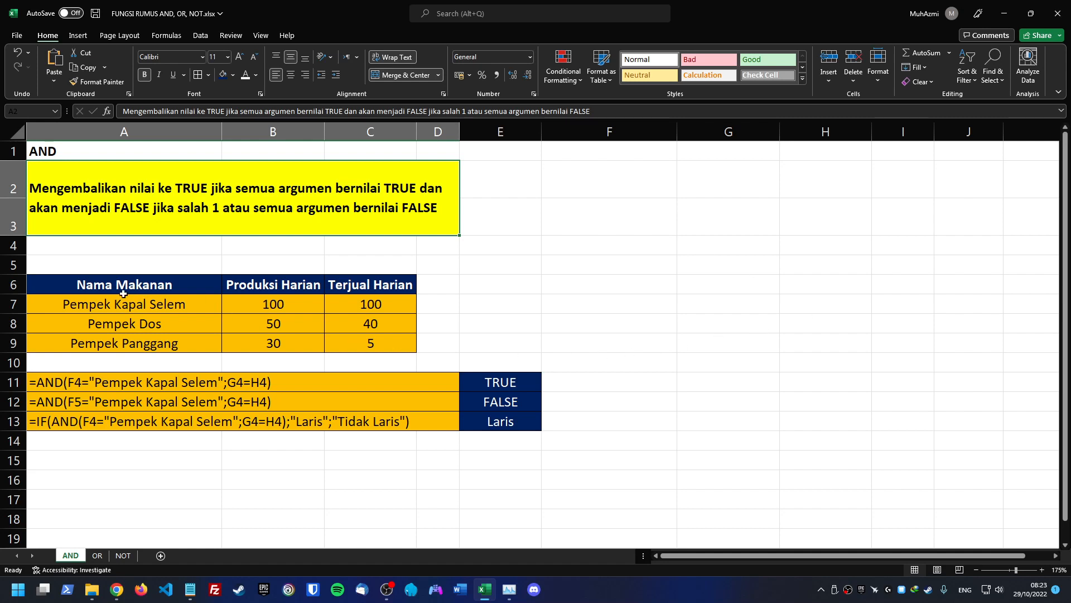
pyautogui.click(217, 281)
pyautogui.moveTo(217, 280); pyautogui.dragTo(373, 286)
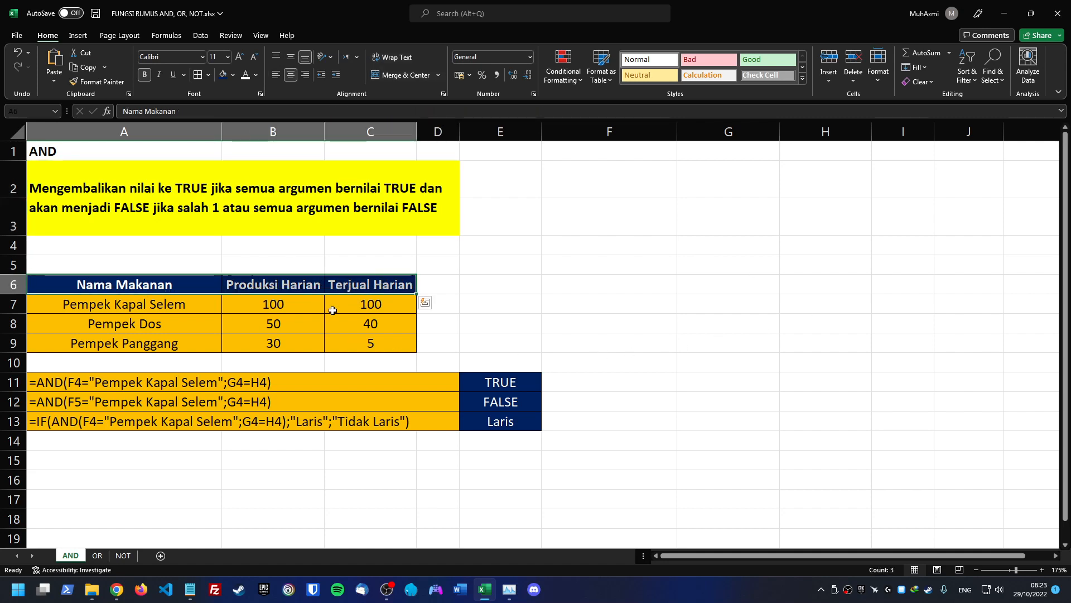
pyautogui.click(371, 322)
pyautogui.moveTo(172, 306); pyautogui.dragTo(146, 342)
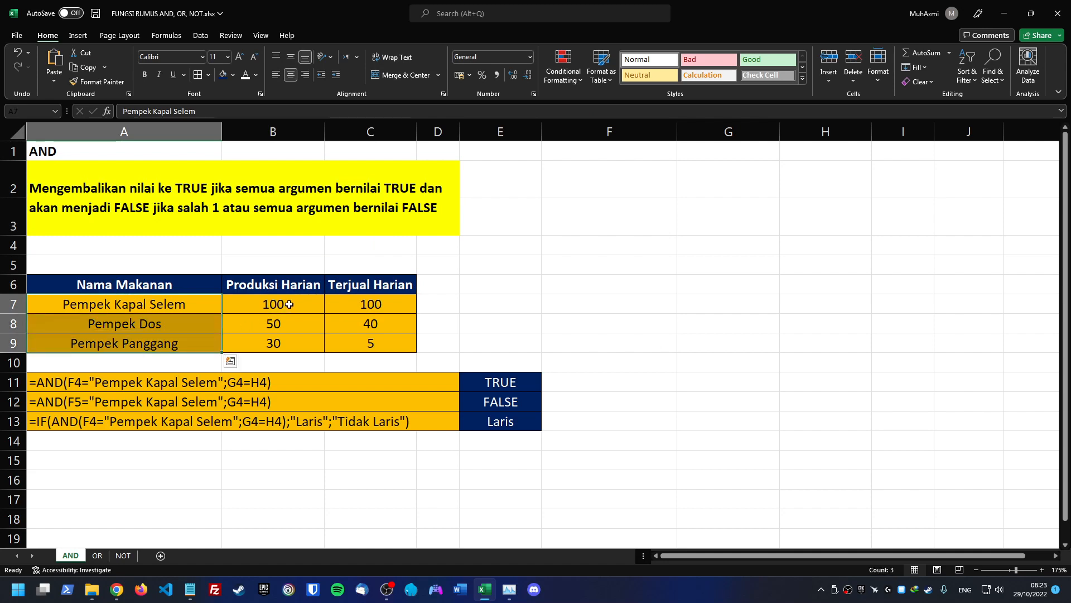
pyautogui.moveTo(286, 305); pyautogui.dragTo(290, 341)
pyautogui.moveTo(384, 306); pyautogui.dragTo(391, 343)
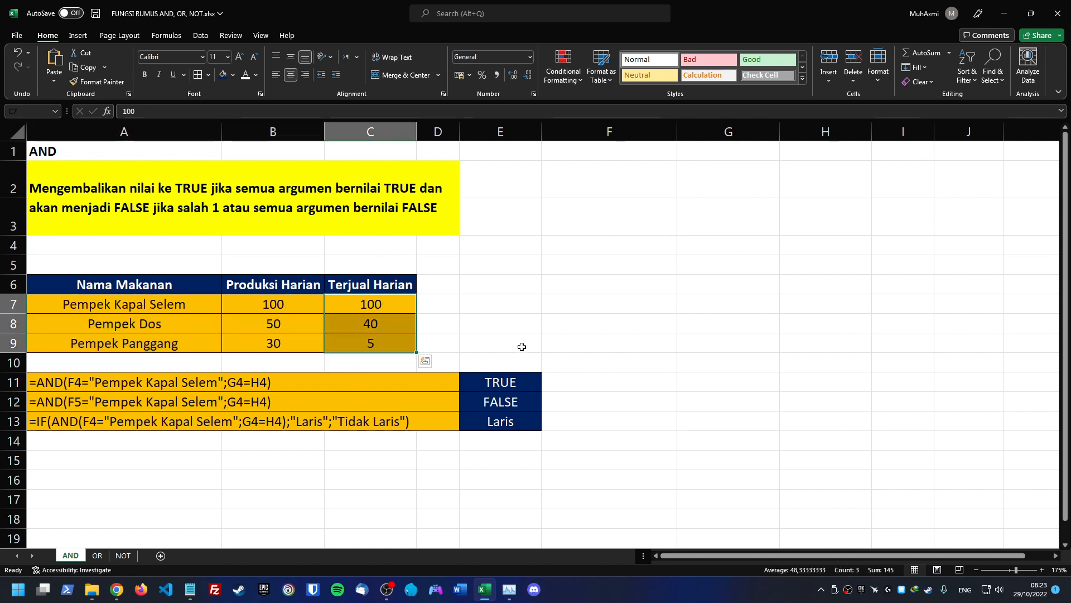
pyautogui.click(537, 318)
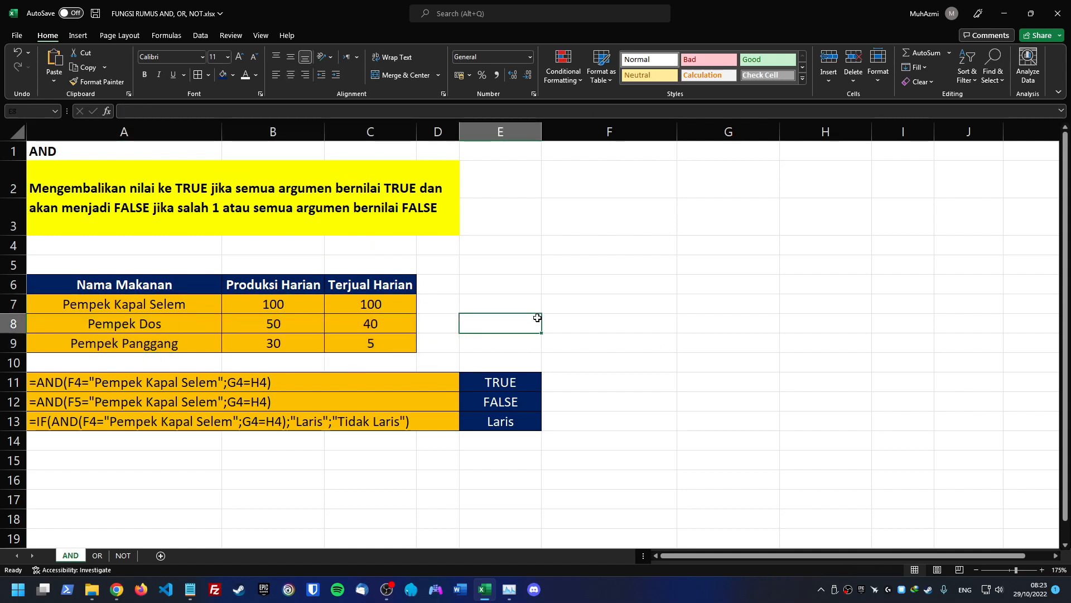
# Step: Examine the first AND example's formula text in A11 and its working formula in E11, leaving the formula unchanged
pyautogui.click(82, 385)
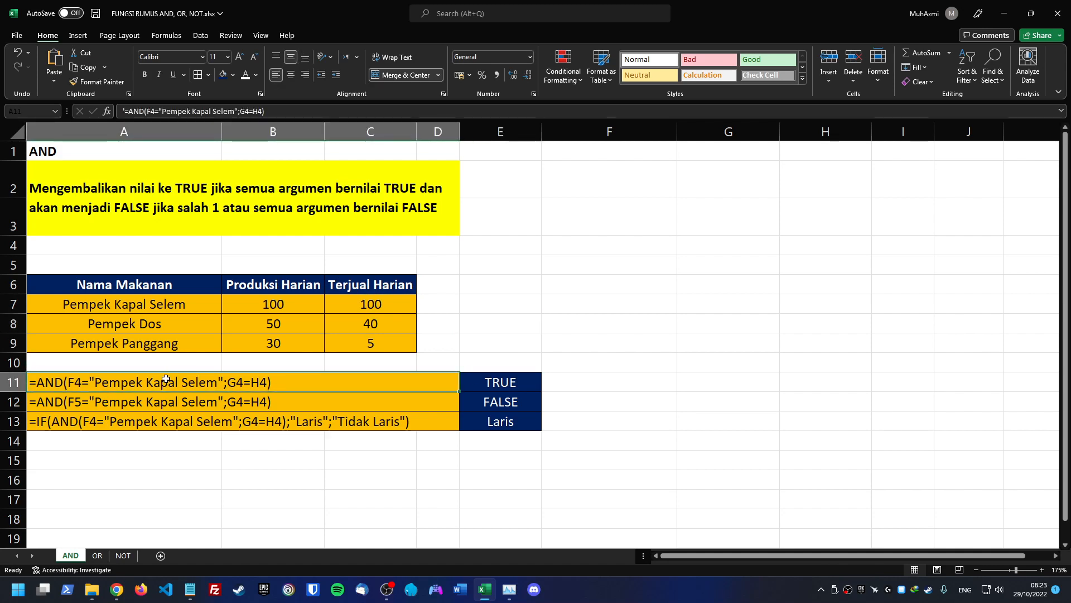
pyautogui.click(505, 383)
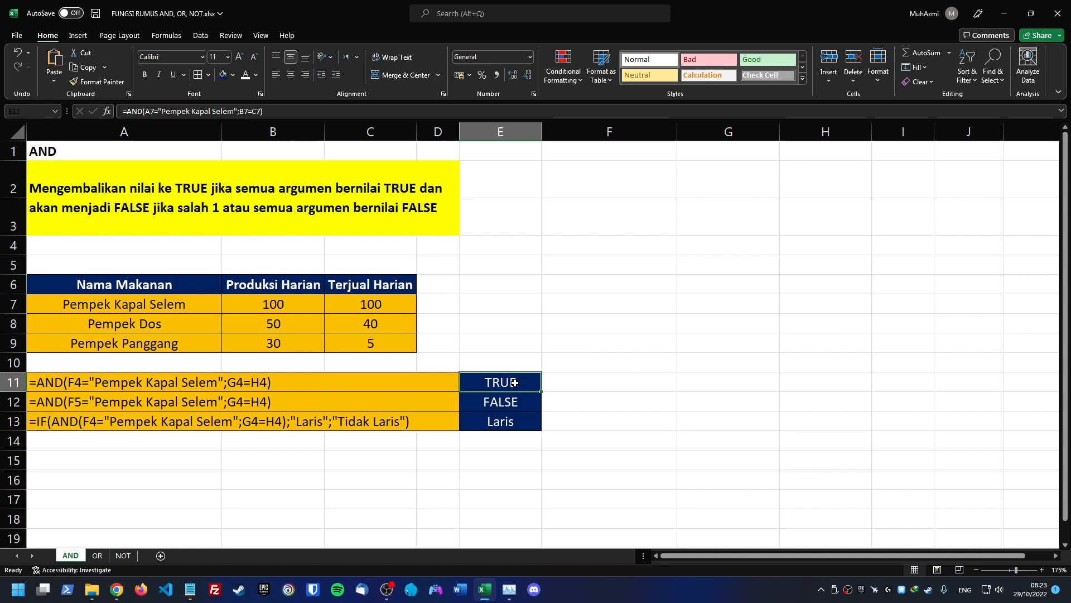
pyautogui.click(167, 384)
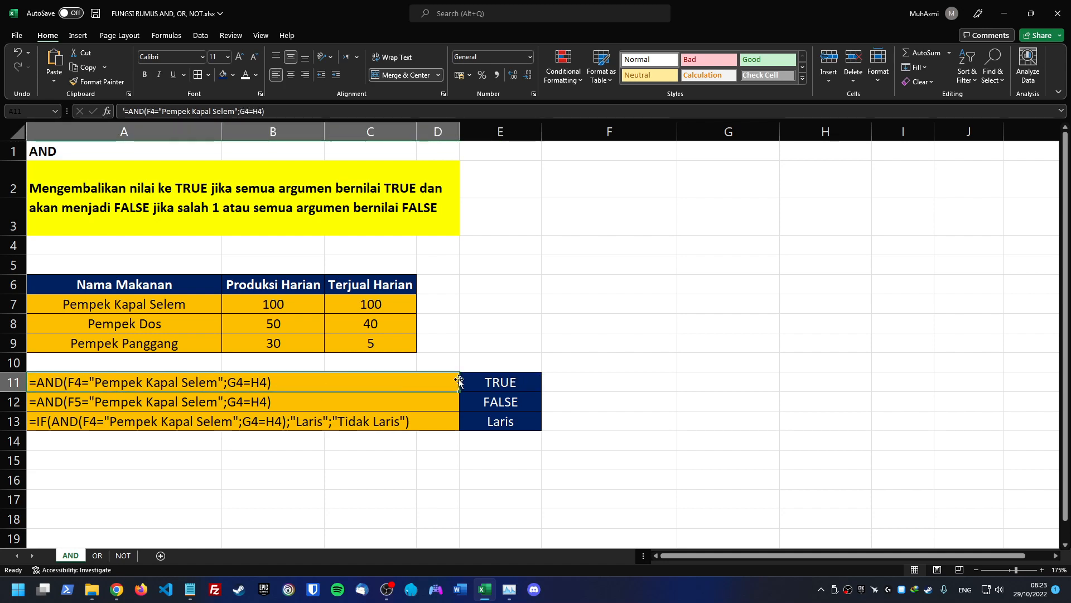
pyautogui.doubleClick(496, 383)
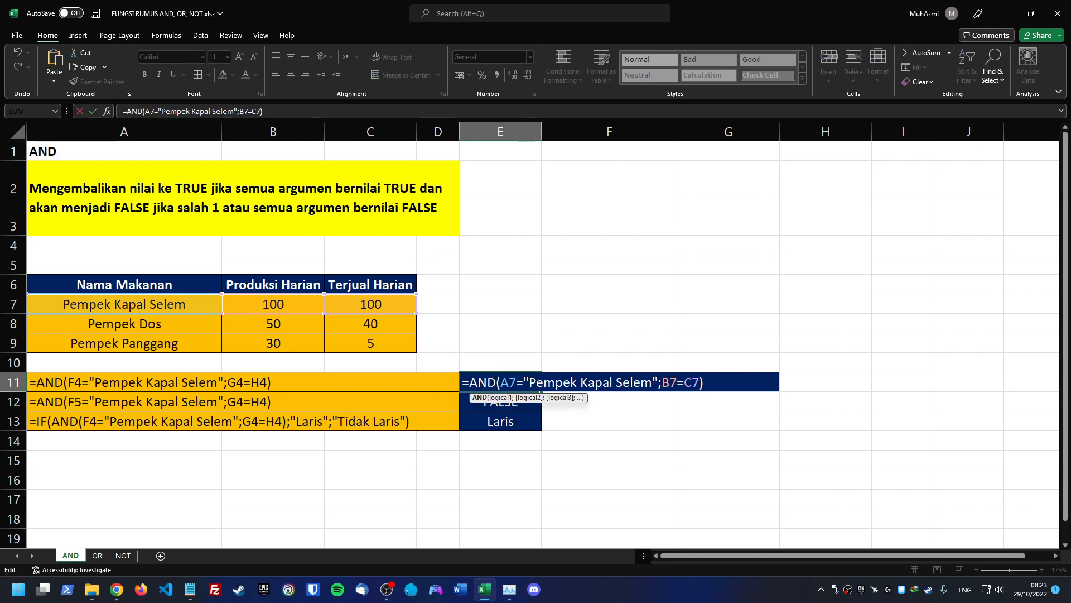
pyautogui.click(509, 382)
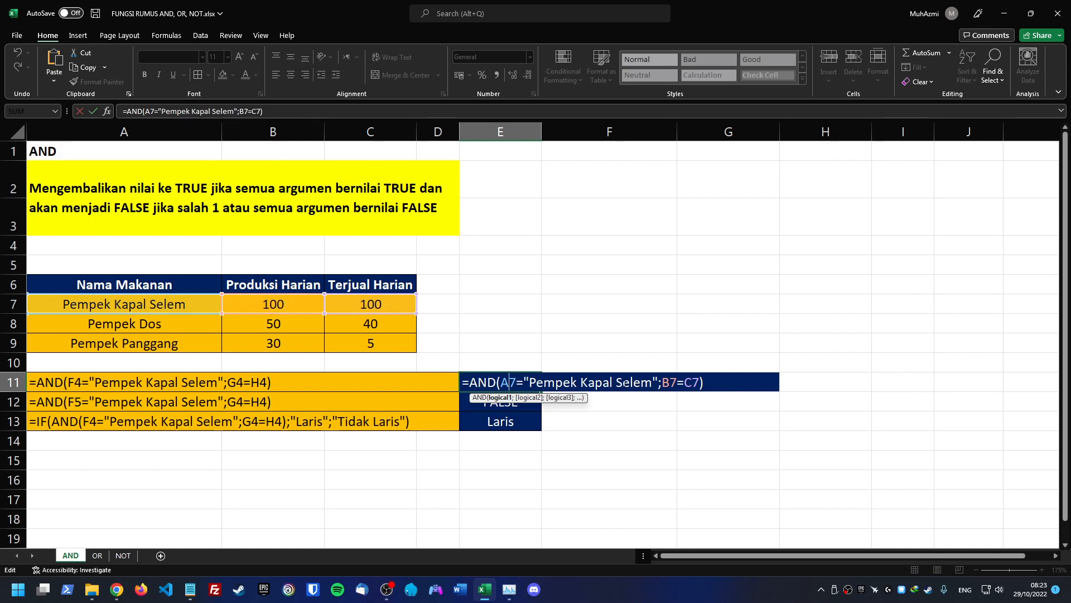
pyautogui.press('Return')
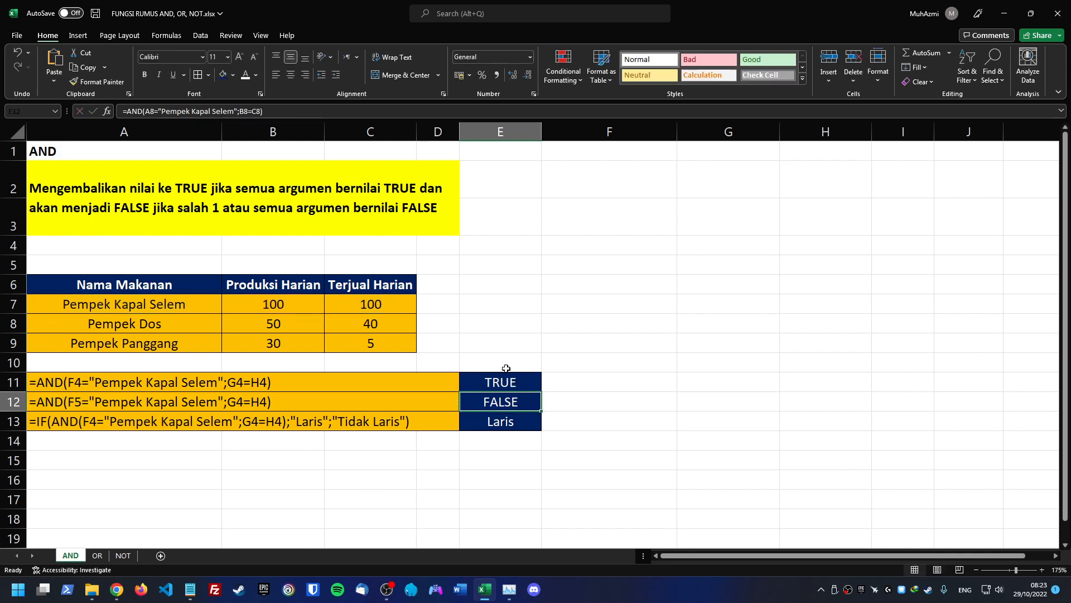
# Step: Inspect the AND formula in E12, checking its Pempek Kapal Selem name condition and the B8=C8 comparison
pyautogui.doubleClick(500, 397)
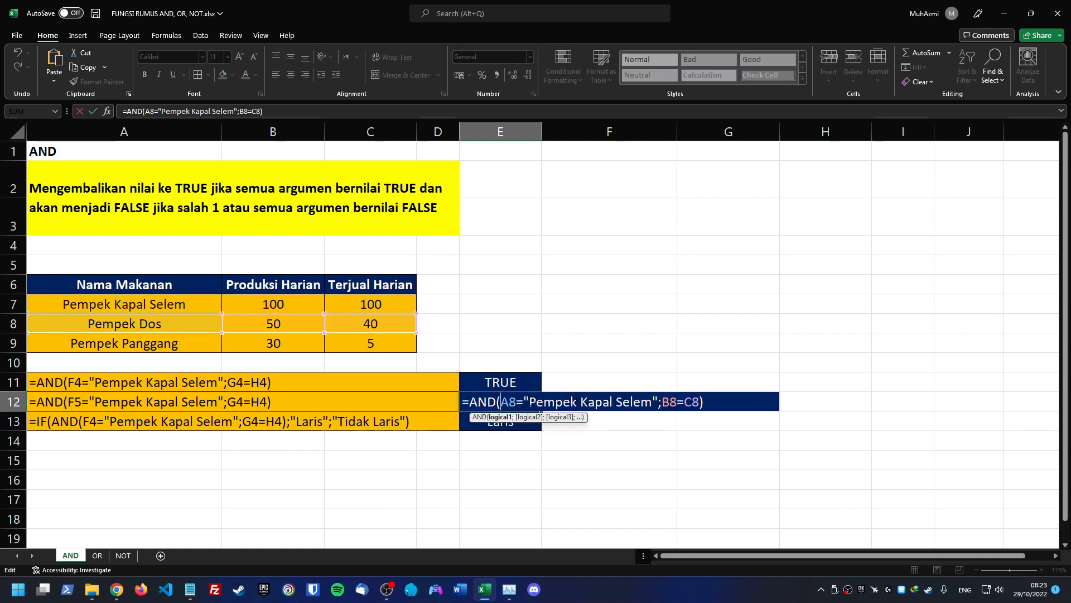
pyautogui.moveTo(529, 402); pyautogui.dragTo(652, 402)
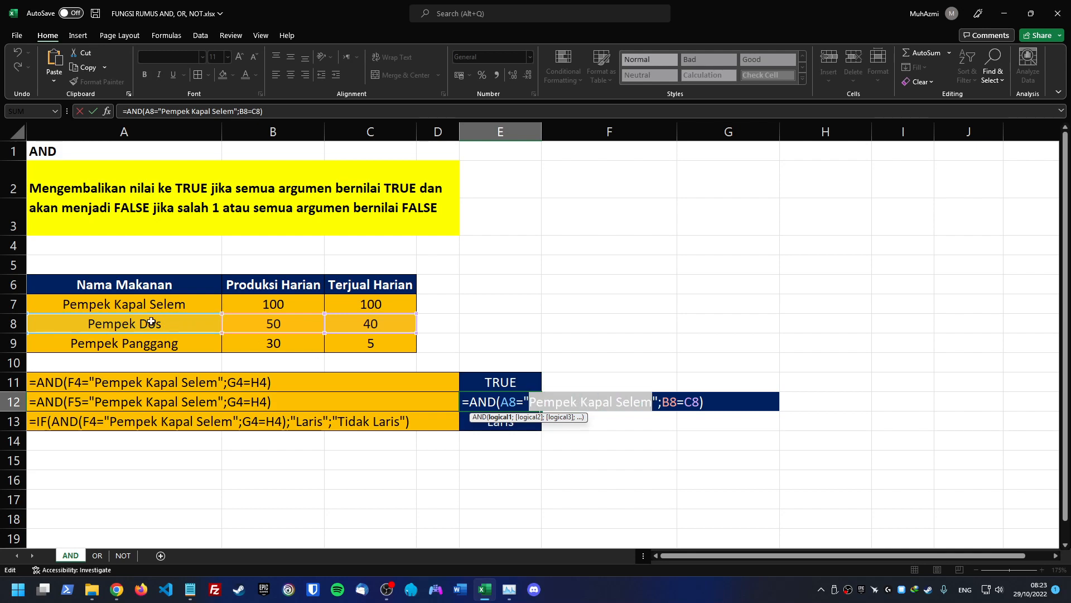
pyautogui.click(661, 401)
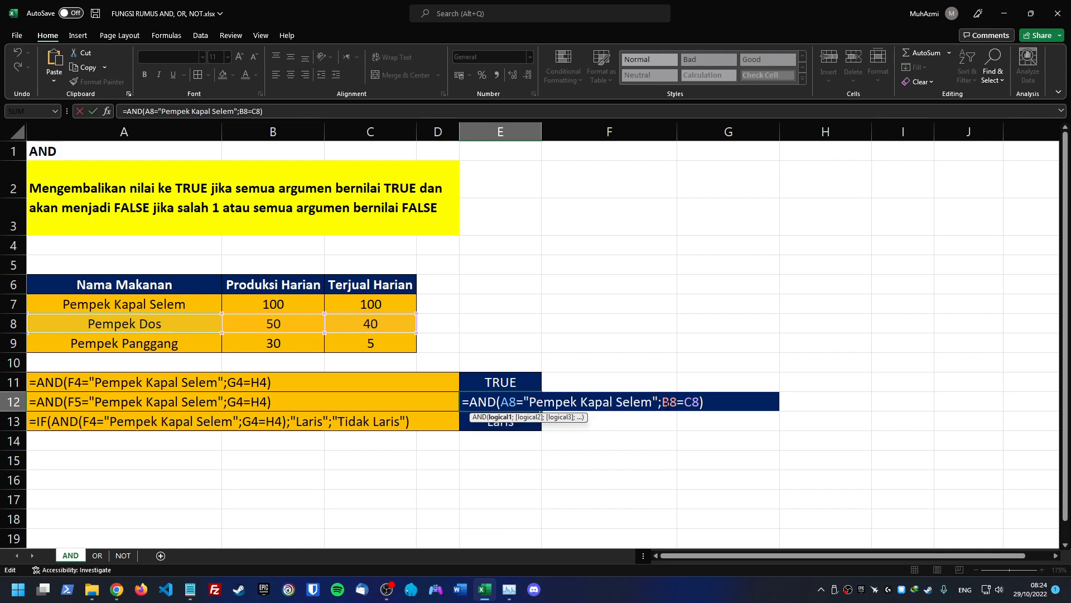
pyautogui.moveTo(662, 402); pyautogui.dragTo(699, 402)
pyautogui.press('Escape')
# Step: Set the Terjual Harian value for Pempek Dos in C8 to 50
pyautogui.click(293, 319)
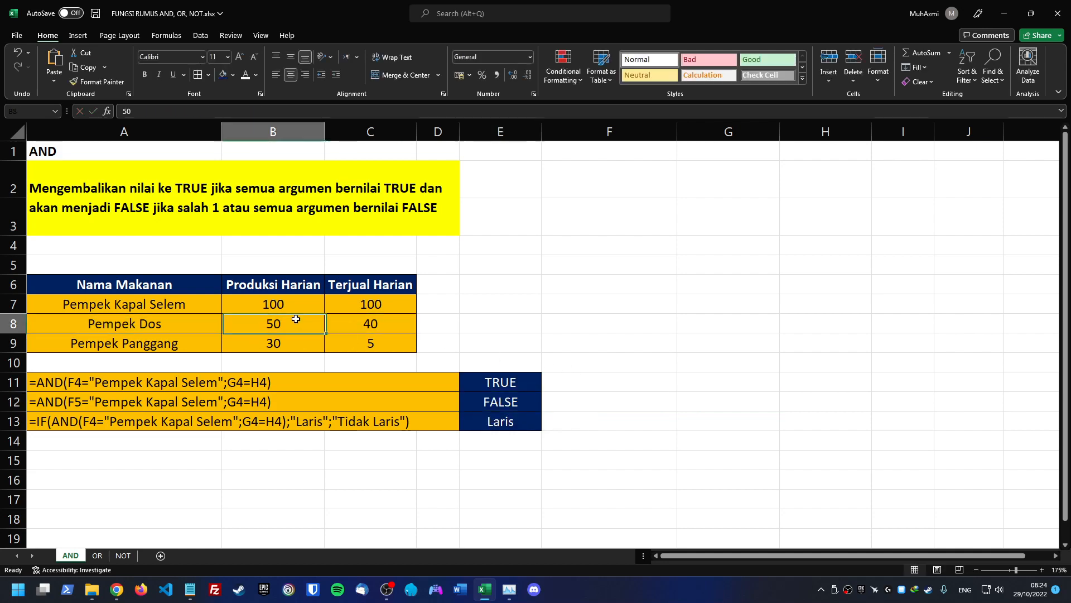
pyautogui.click(388, 326)
pyautogui.write('50-')
pyautogui.click(585, 325)
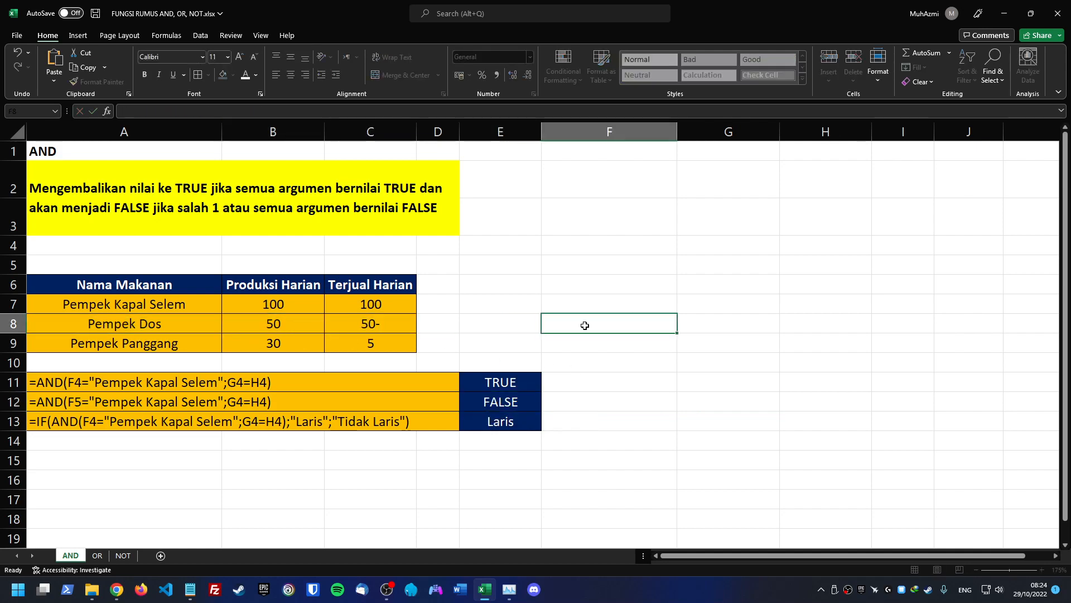
pyautogui.doubleClick(369, 324)
pyautogui.press('BackSpace')
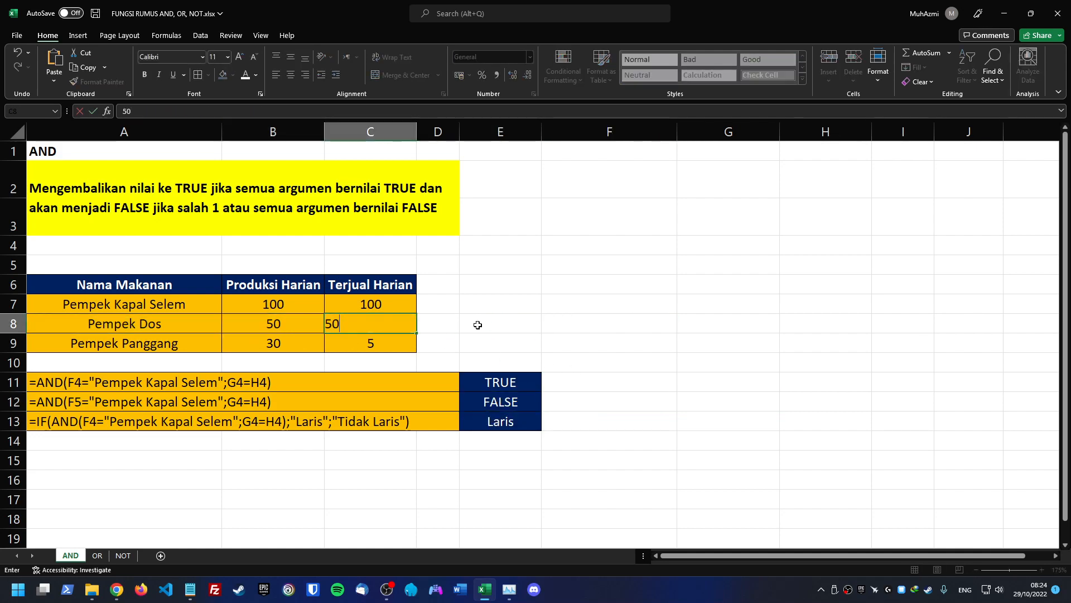
pyautogui.click(561, 332)
# Step: Recheck the E12 formula's B8=C8 condition against the production and sales values of Pempek Dos
pyautogui.moveTo(306, 333); pyautogui.dragTo(390, 327)
pyautogui.doubleClick(486, 397)
pyautogui.press('Left')
pyautogui.press('Left')
pyautogui.press('Left')
pyautogui.press('Left')
pyautogui.press('Left')
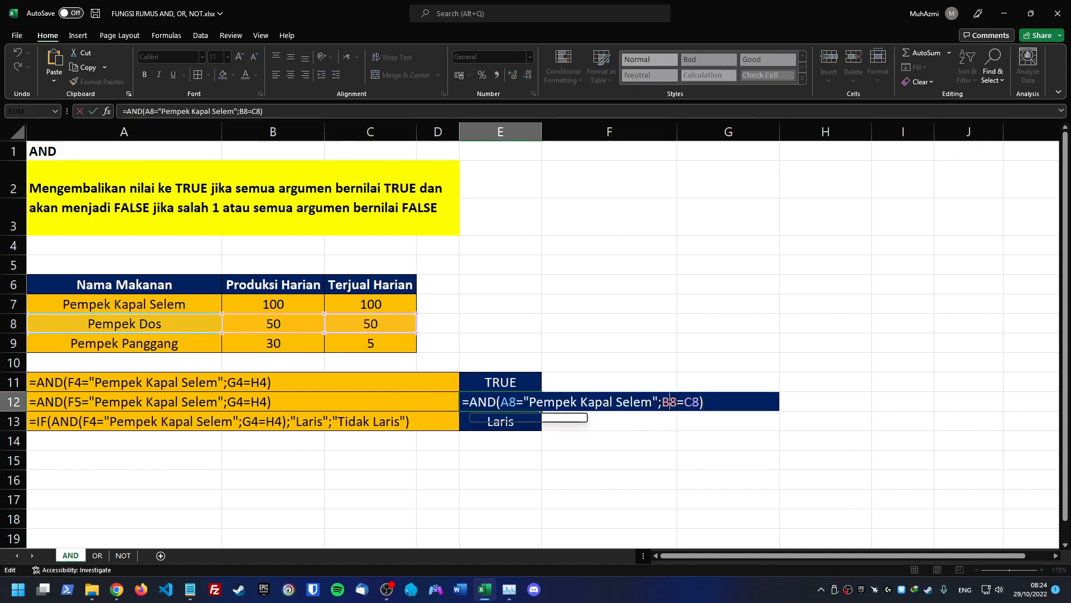
pyautogui.moveTo(662, 401); pyautogui.dragTo(698, 401)
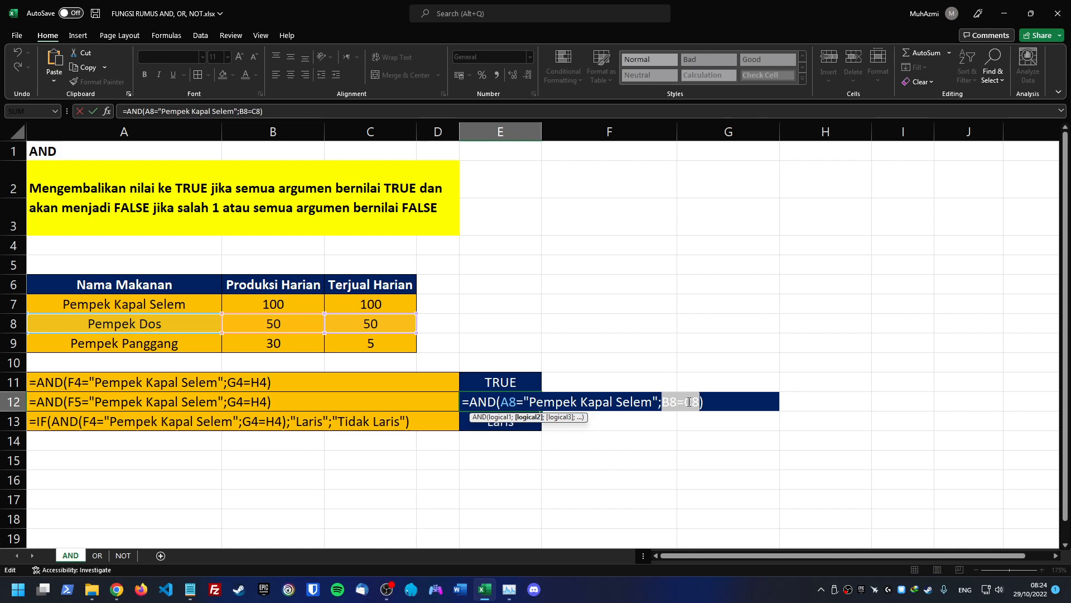
pyautogui.click(485, 402)
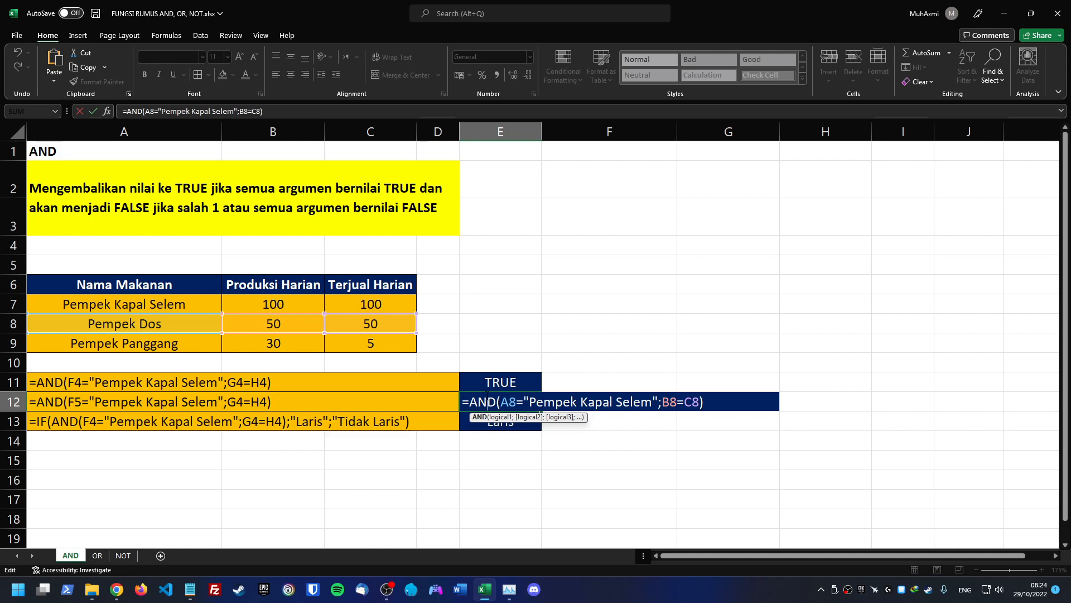
pyautogui.hotkey('ctrl', 'Return')
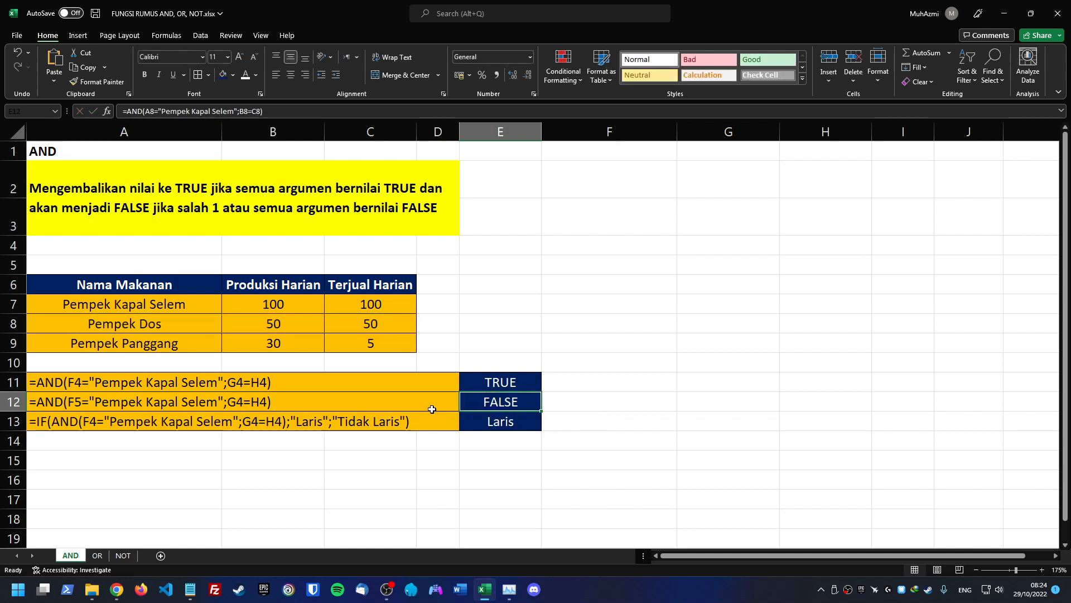
# Step: Replace the formula text shown in A11 with E11's formula, =AND(A7="Pempek Kapal Selem";B7=C7), kept as plain text
pyautogui.doubleClick(500, 385)
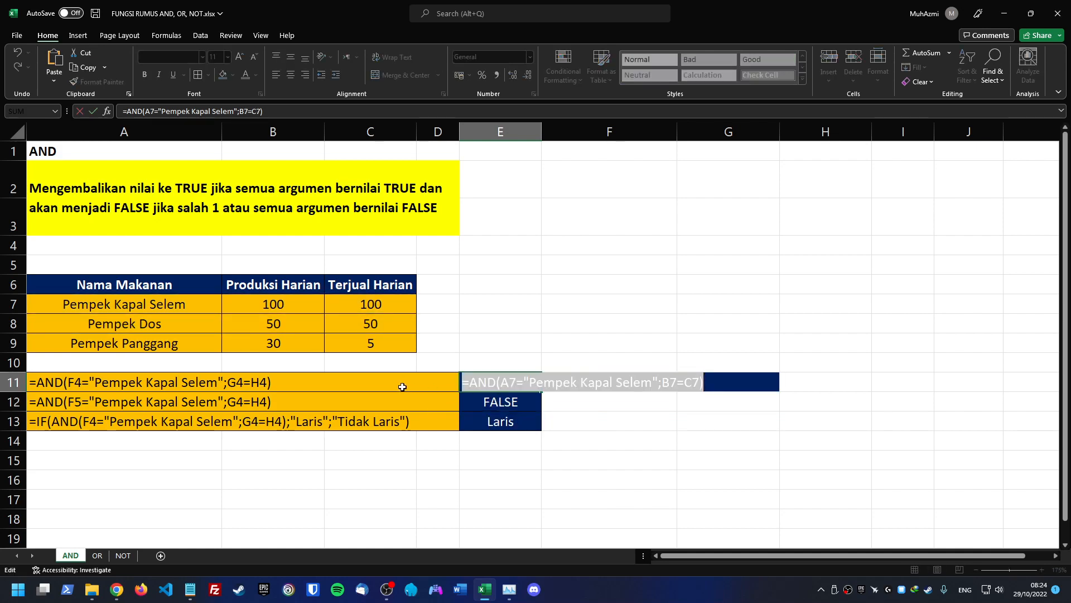
pyautogui.click(373, 383)
pyautogui.doubleClick(372, 383)
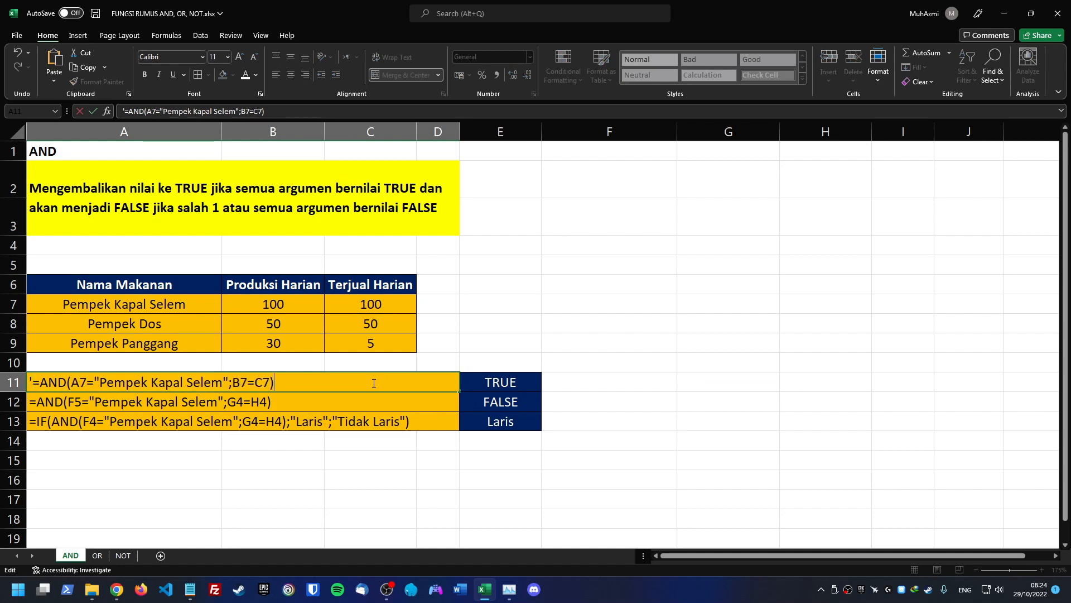
pyautogui.press('Return')
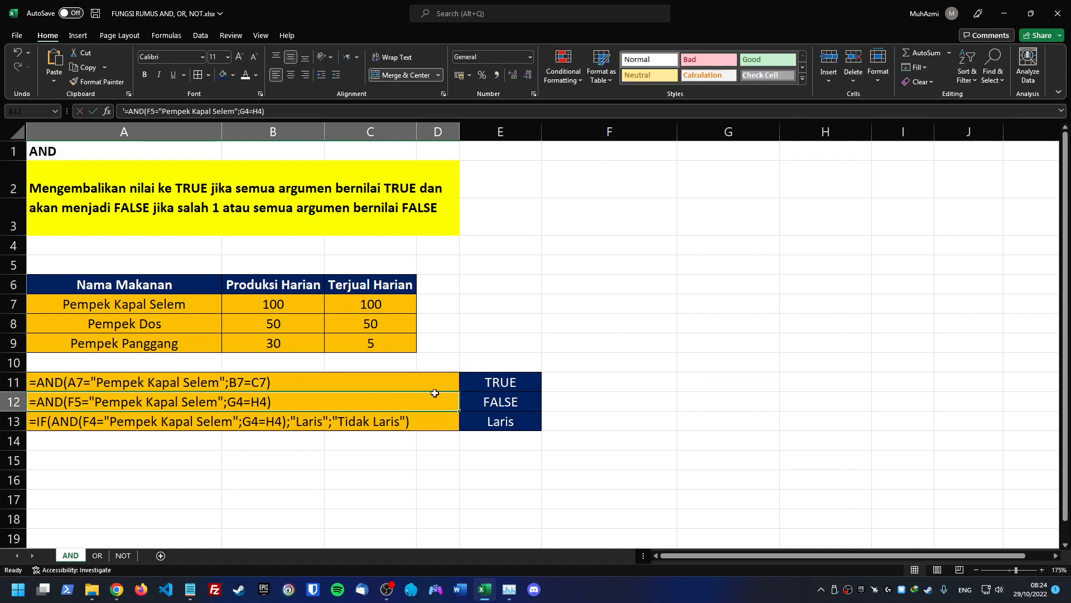
# Step: Replace the formula text shown in A12 with E12's formula, =AND(A8="Pempek Kapal Selem";B8=C8), kept as plain text
pyautogui.click(491, 397)
pyautogui.doubleClick(491, 397)
pyautogui.press('Escape')
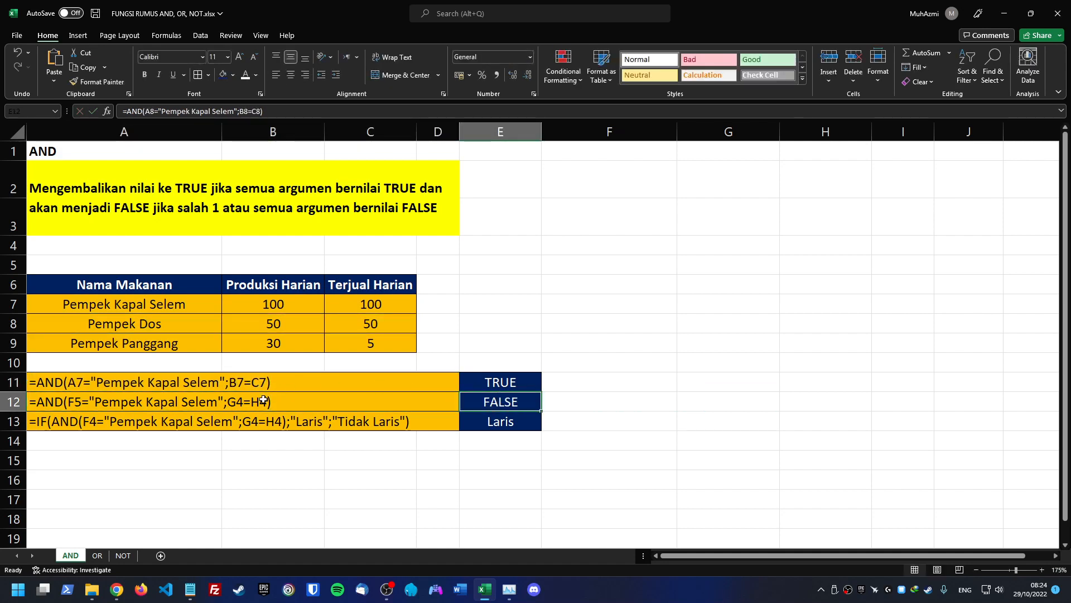
pyautogui.click(263, 401)
pyautogui.doubleClick(263, 401)
pyautogui.write('=AND(A8="Pempek Kapal Selem";B8=C8)')
pyautogui.press('Return')
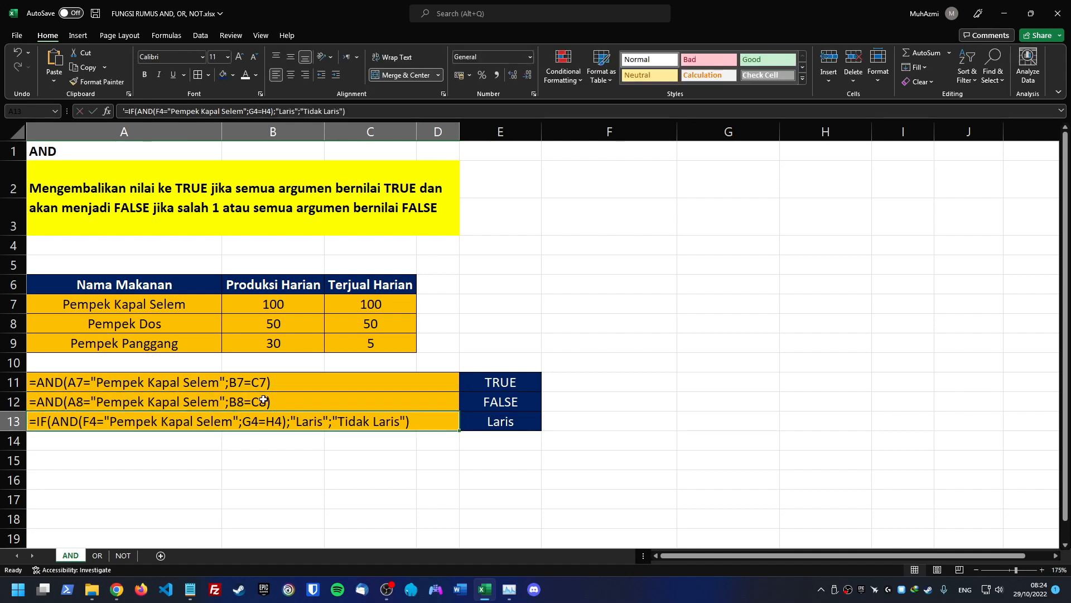
# Step: Examine the combined IF and AND formula in E13, including its two conditions and the "Laris" and "Tidak Laris" outcomes
pyautogui.click(518, 435)
pyautogui.click(517, 422)
pyautogui.doubleClick(517, 422)
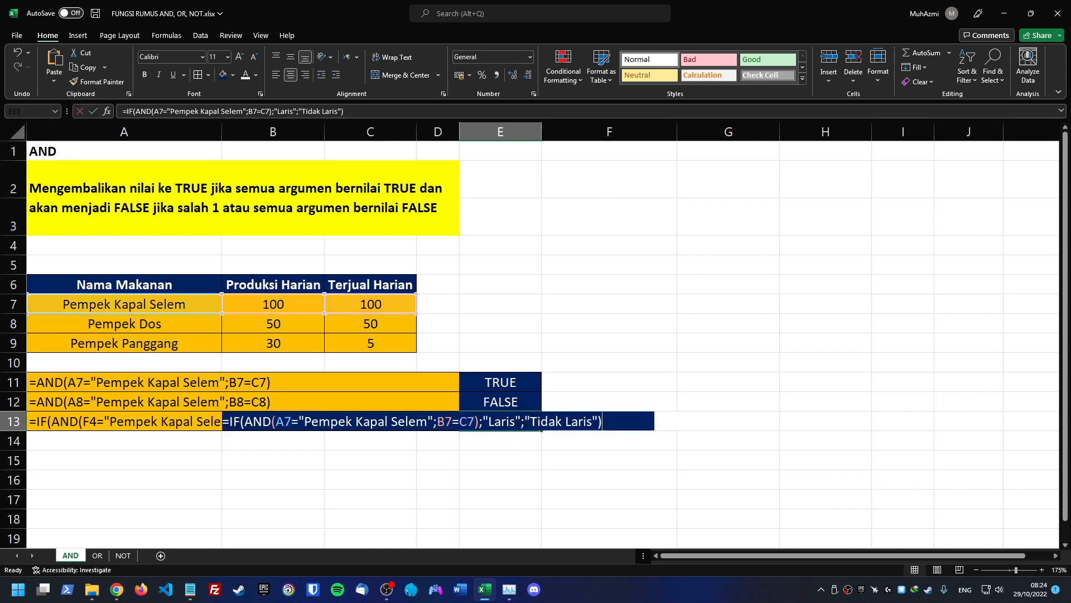
pyautogui.press('Escape')
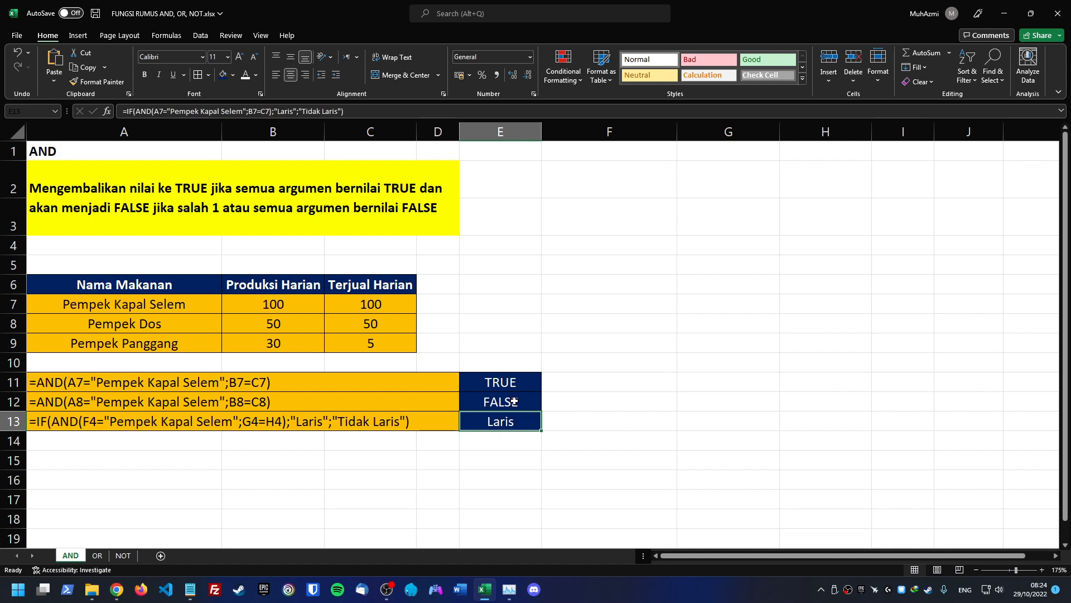
pyautogui.doubleClick(519, 421)
pyautogui.click(563, 421)
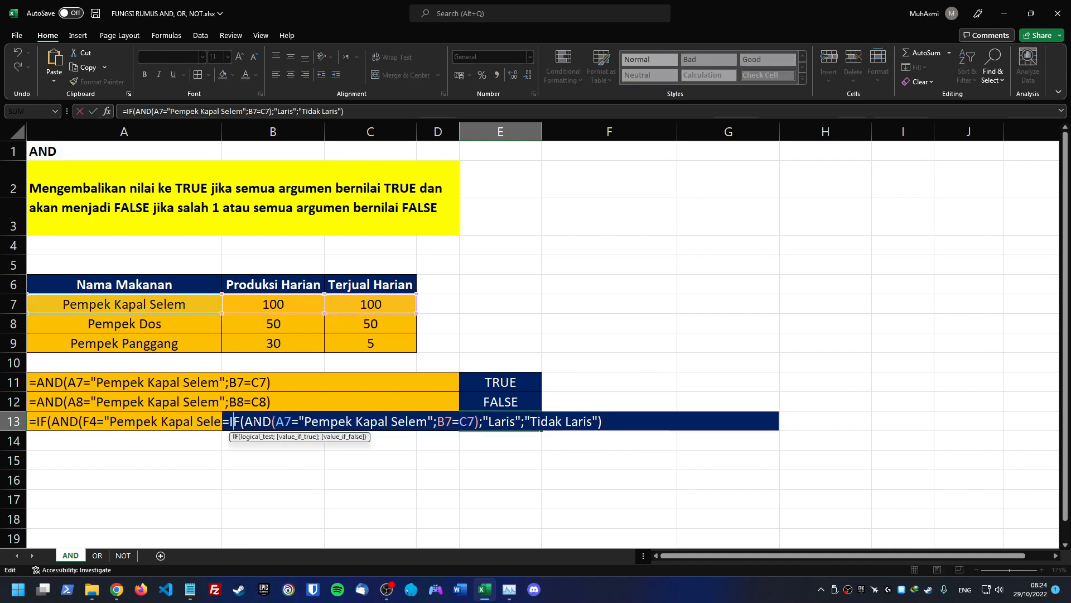
pyautogui.click(263, 421)
pyautogui.doubleClick(285, 421)
pyautogui.click(290, 422)
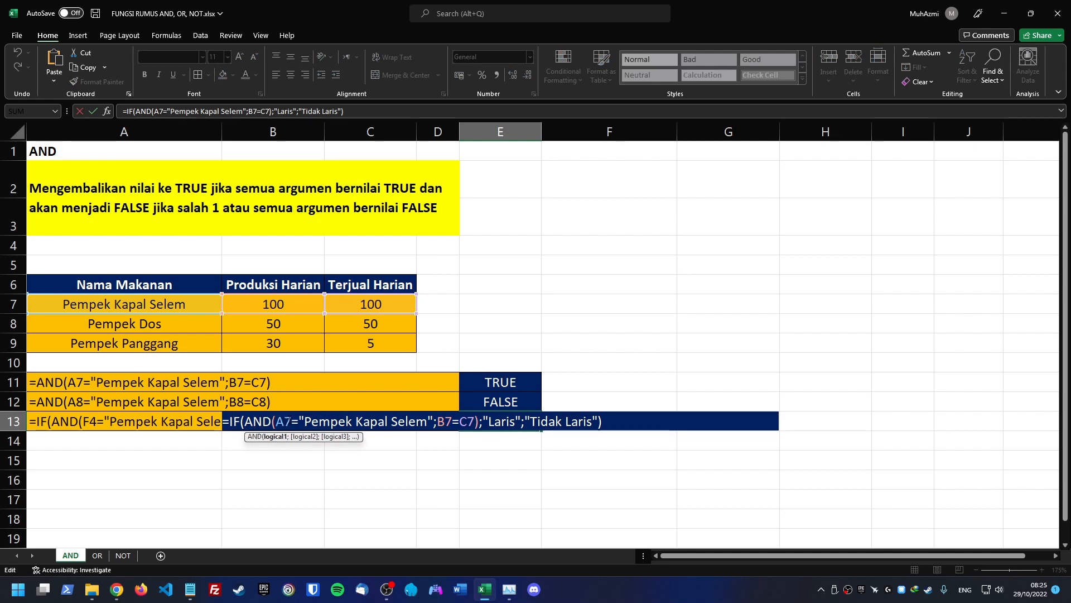
pyautogui.moveTo(304, 422); pyautogui.dragTo(473, 421)
pyautogui.click(427, 421)
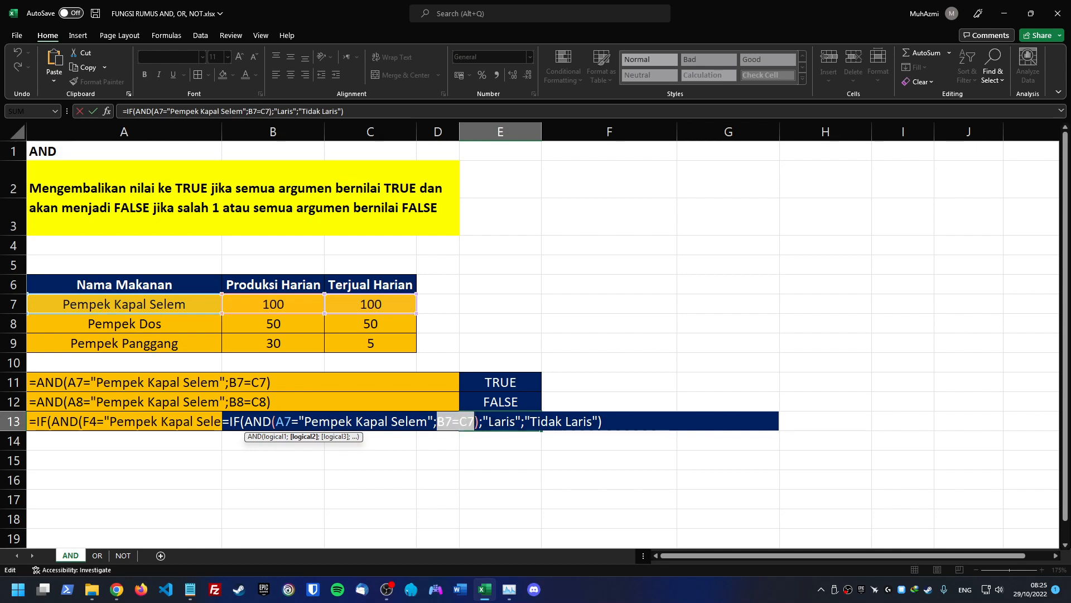
pyautogui.moveTo(488, 421); pyautogui.dragTo(515, 421)
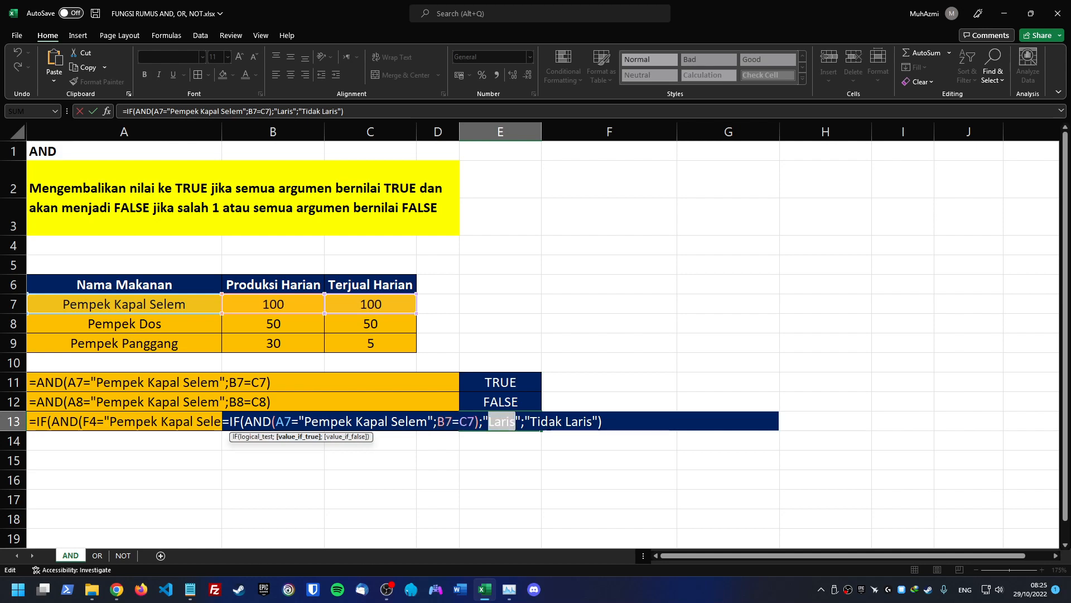
pyautogui.click(546, 422)
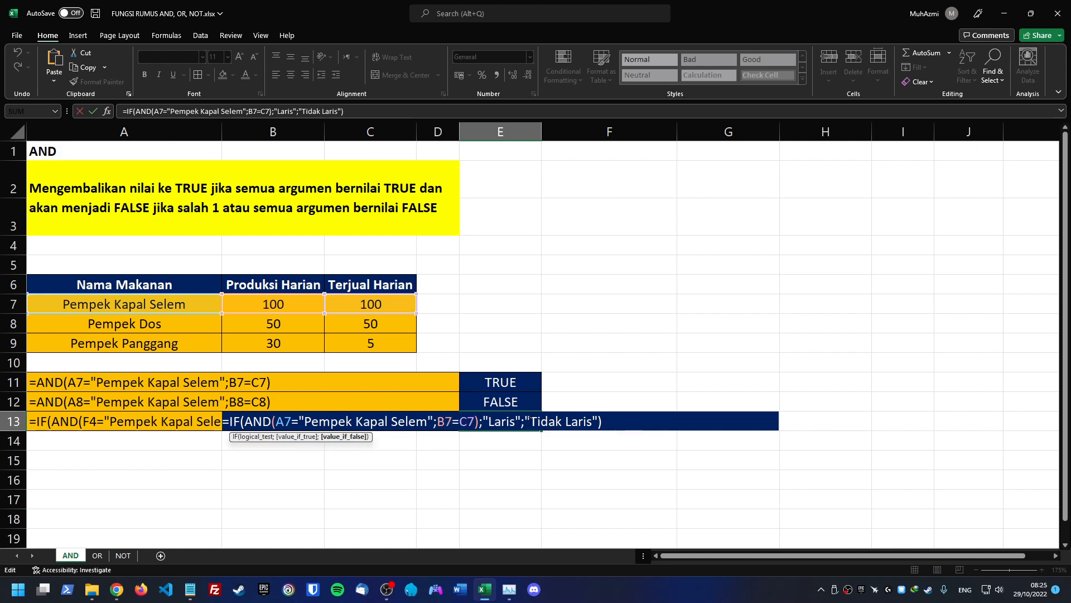
pyautogui.press('Escape')
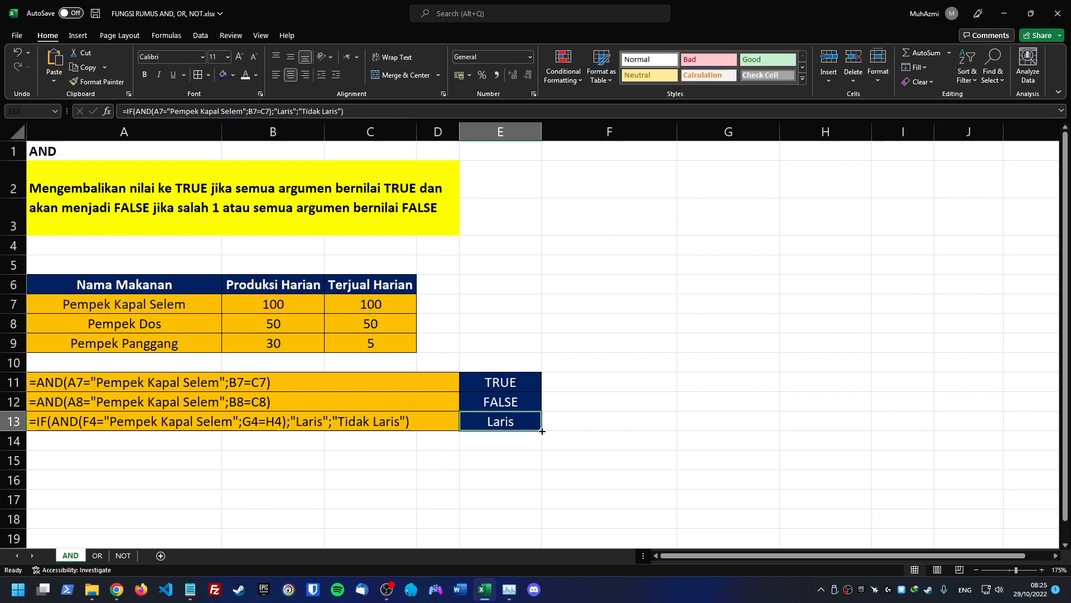
# Step: Fill the combined IF and AND formula from E13 down through E15 and check the references in E14
pyautogui.moveTo(540, 430); pyautogui.dragTo(541, 468)
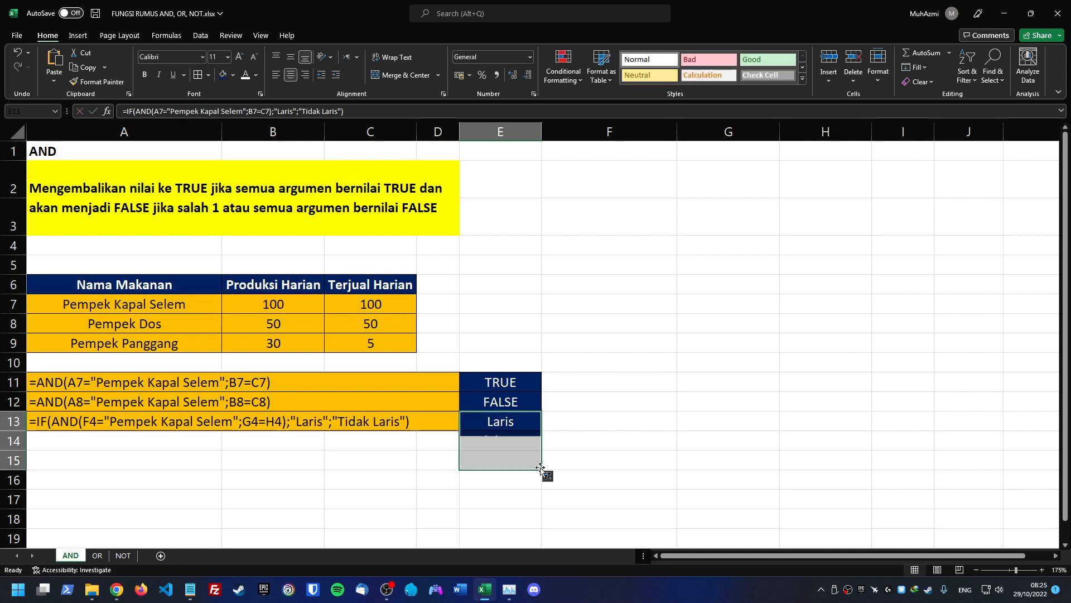
pyautogui.click(595, 428)
pyautogui.doubleClick(511, 439)
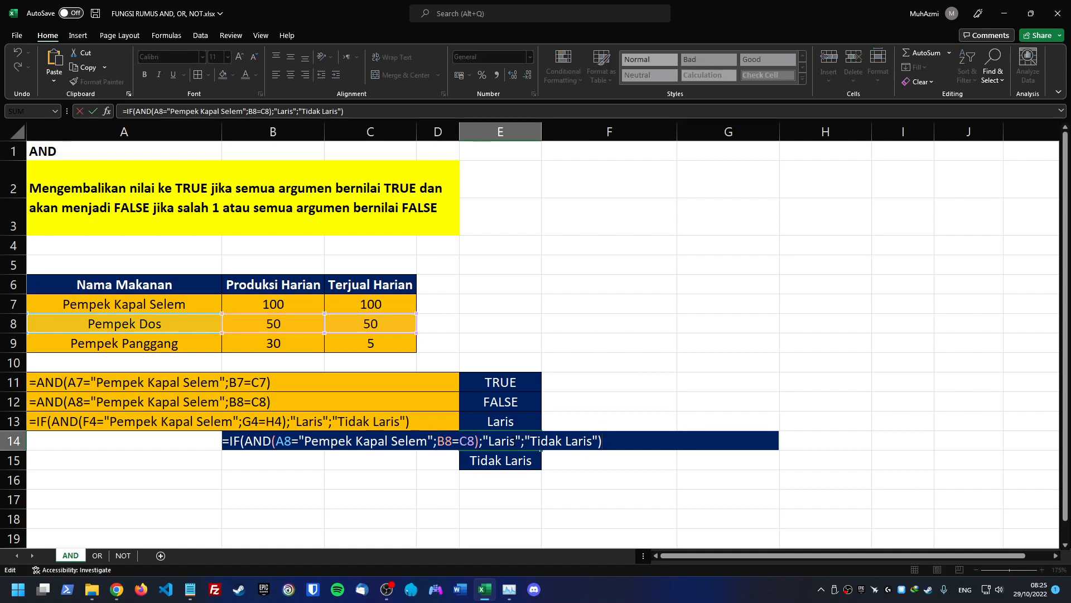
pyautogui.click(538, 464)
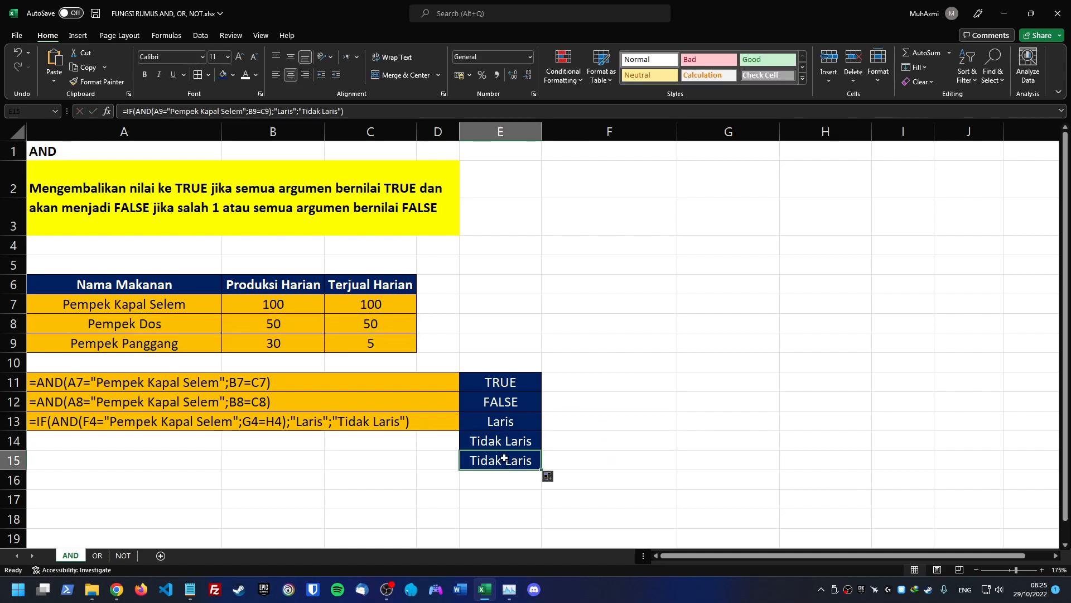
# Step: Examine E15's IF and AND formula, comparing its A9 and B9=C9 conditions with the Pempek Panggang row
pyautogui.doubleClick(538, 464)
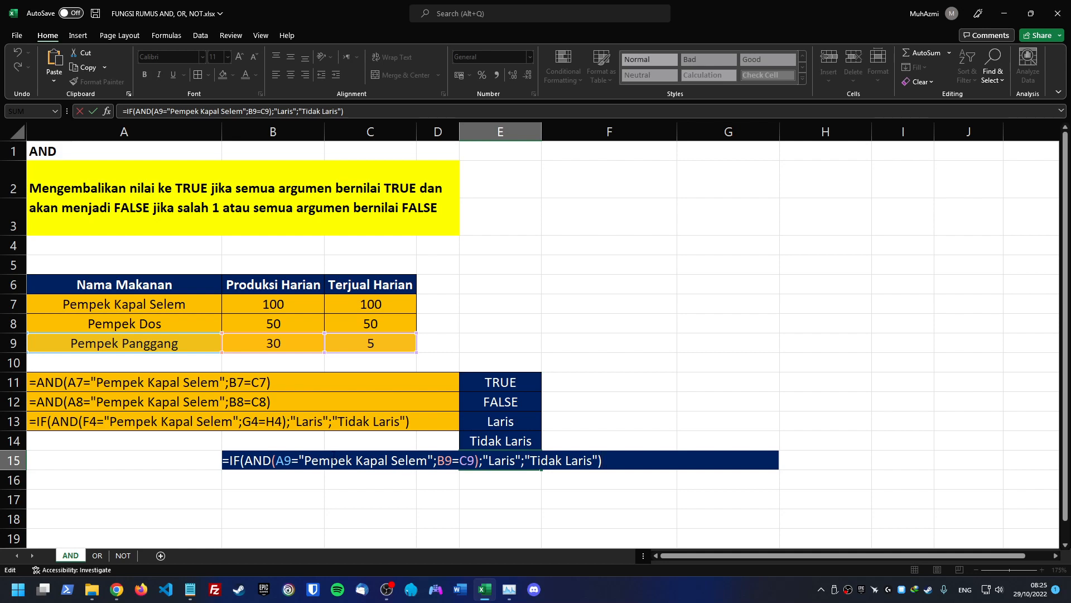
pyautogui.click(405, 460)
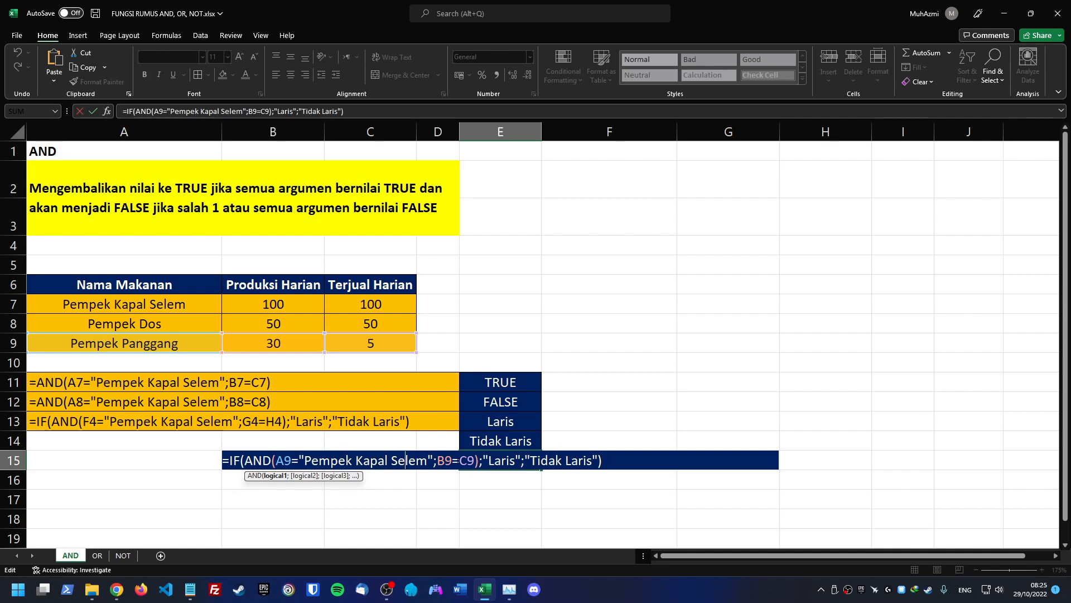
pyautogui.click(472, 460)
pyautogui.hotkey('ctrl', 'Return')
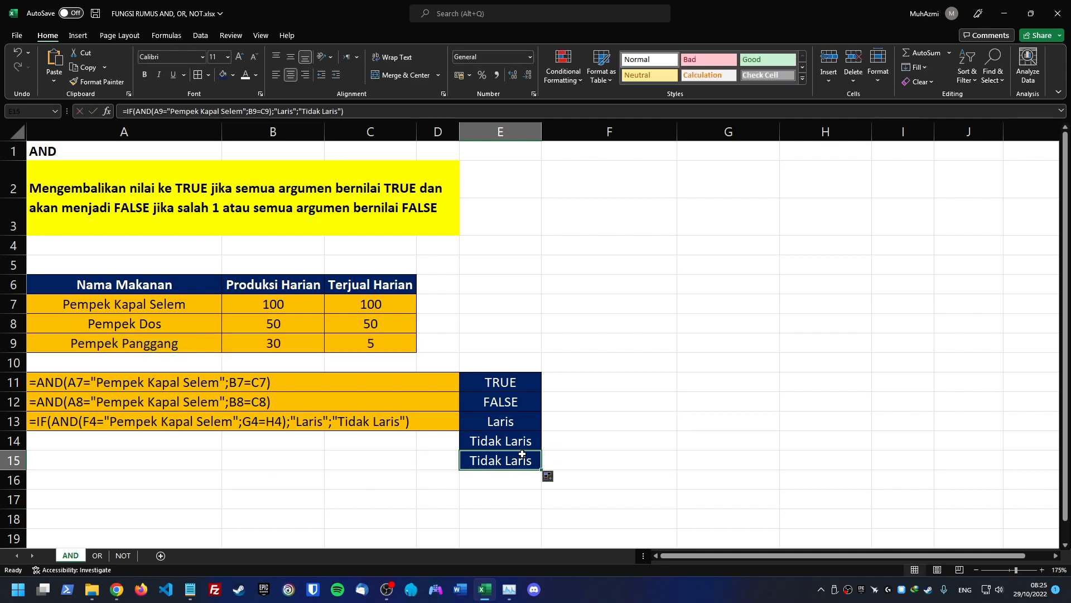
# Step: Check E14's "Pempek Kapal Selem" and B8=C8 conditions against the Pempek Dos row, and undo the fill below E13
pyautogui.click(508, 442)
pyautogui.press('F2')
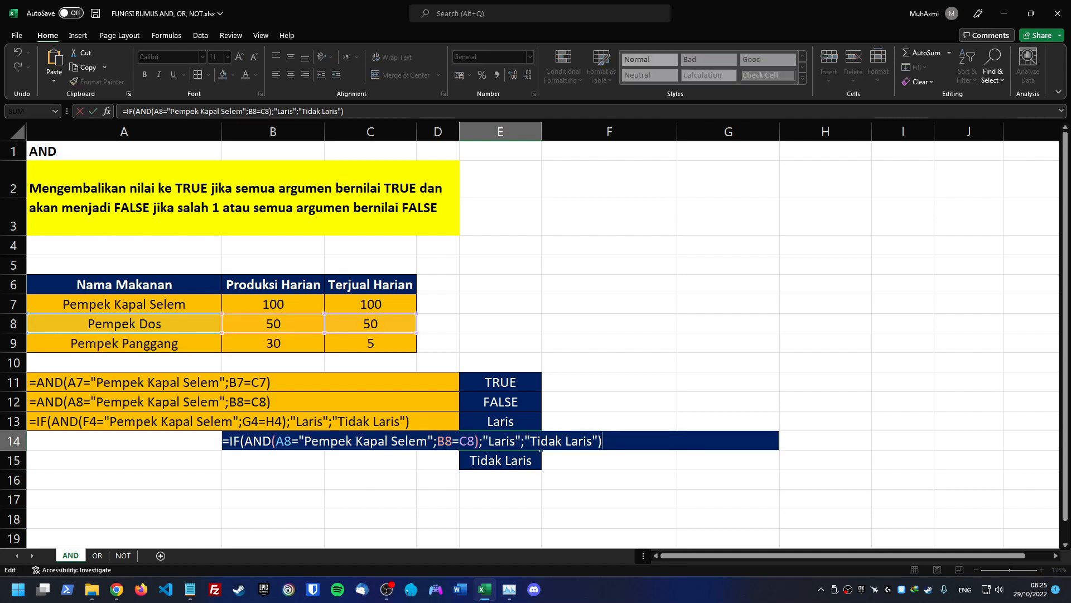
pyautogui.click(474, 441)
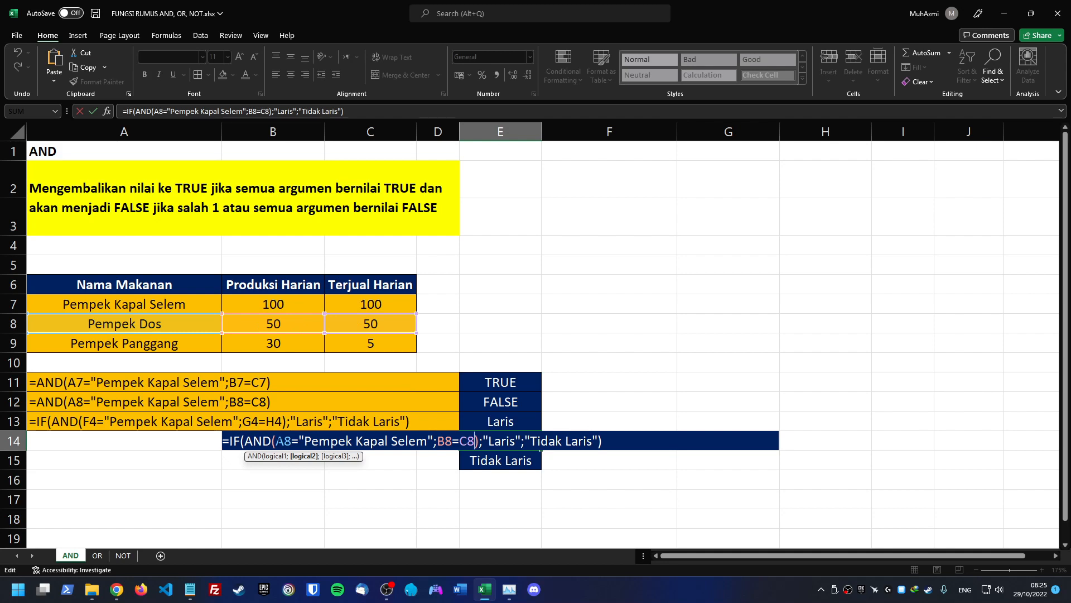
pyautogui.click(316, 441)
pyautogui.moveTo(305, 441); pyautogui.dragTo(426, 442)
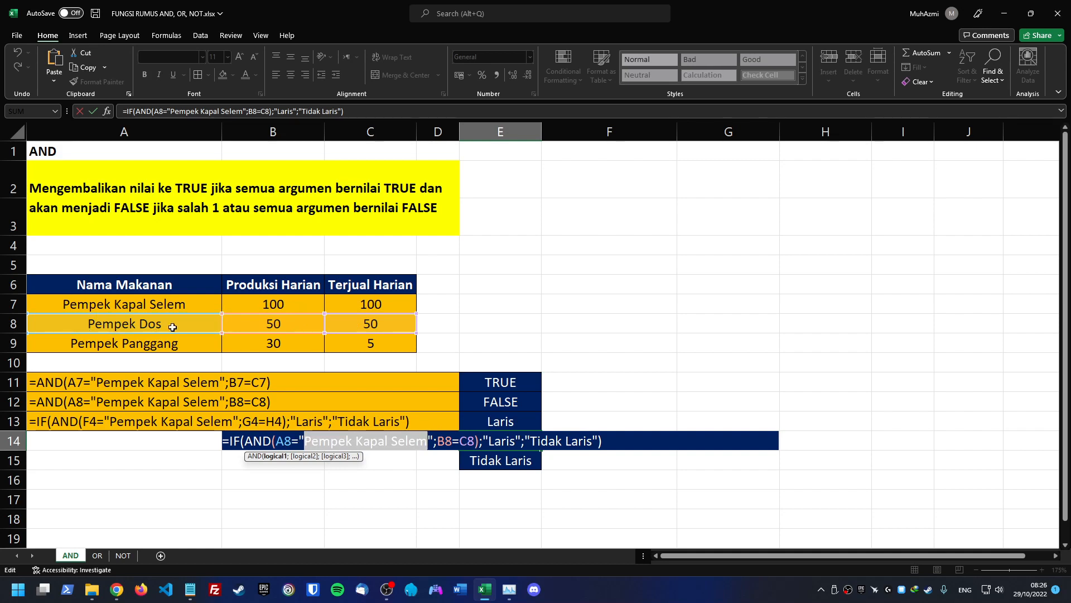
pyautogui.moveTo(439, 441); pyautogui.dragTo(272, 441)
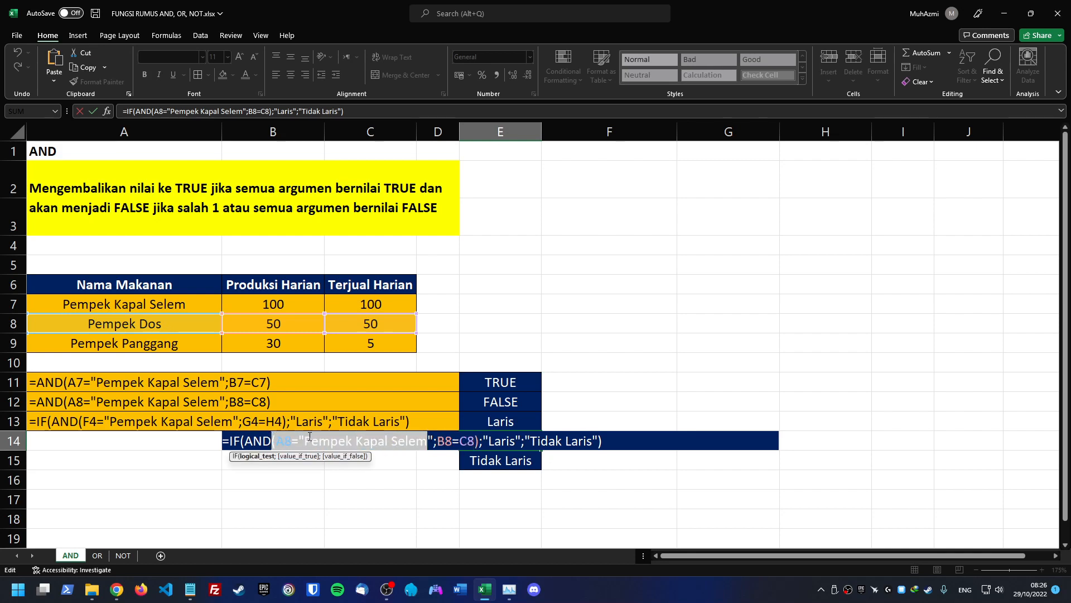
pyautogui.click(309, 439)
pyautogui.press('Escape')
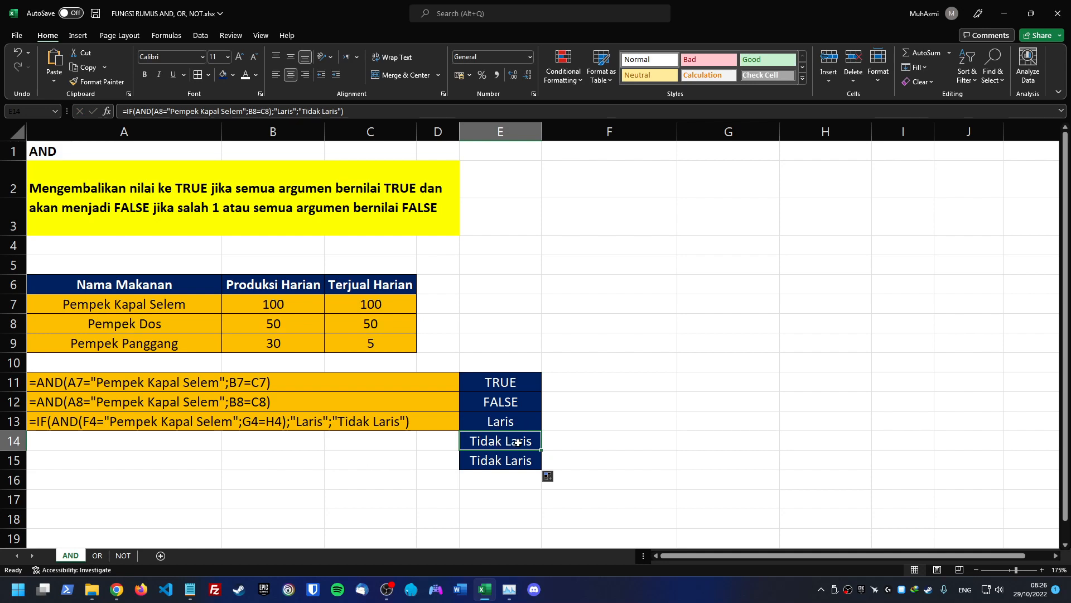
pyautogui.hotkey('ctrl', 'z')
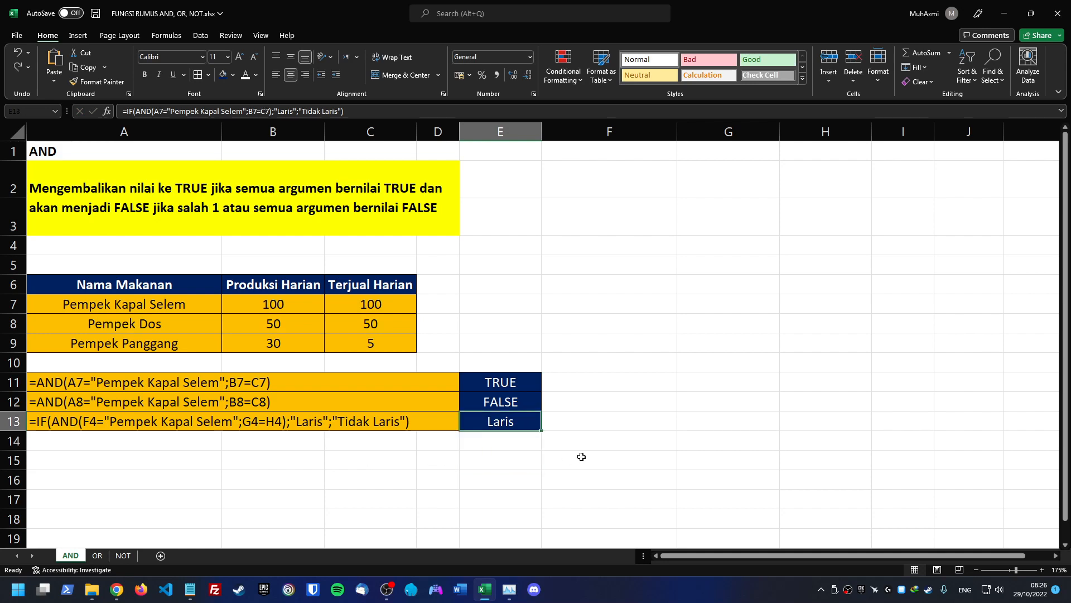
# Step: Save the workbook and open the OR worksheet
pyautogui.hotkey('ctrl', 's')
pyautogui.click(97, 556)
pyautogui.scroll(3, 62, 219)
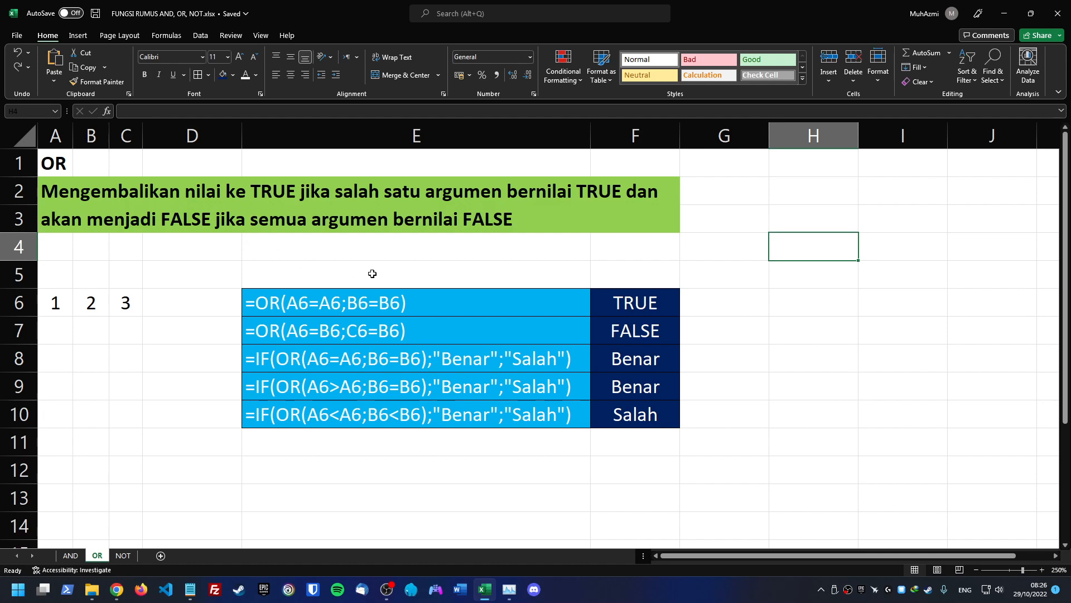
# Step: Review the sample numbers in A6, B6 and C6 that the OR formulas refer to
pyautogui.moveTo(61, 307); pyautogui.dragTo(116, 306)
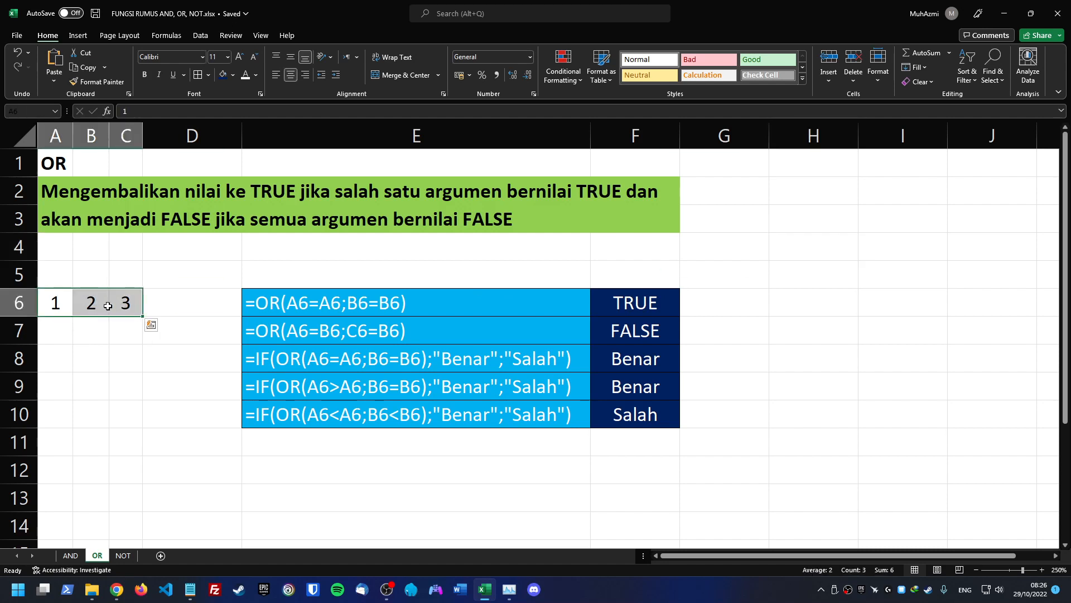
pyautogui.click(103, 307)
pyautogui.click(53, 310)
pyautogui.click(95, 309)
pyautogui.click(111, 305)
pyautogui.click(91, 306)
pyautogui.click(50, 305)
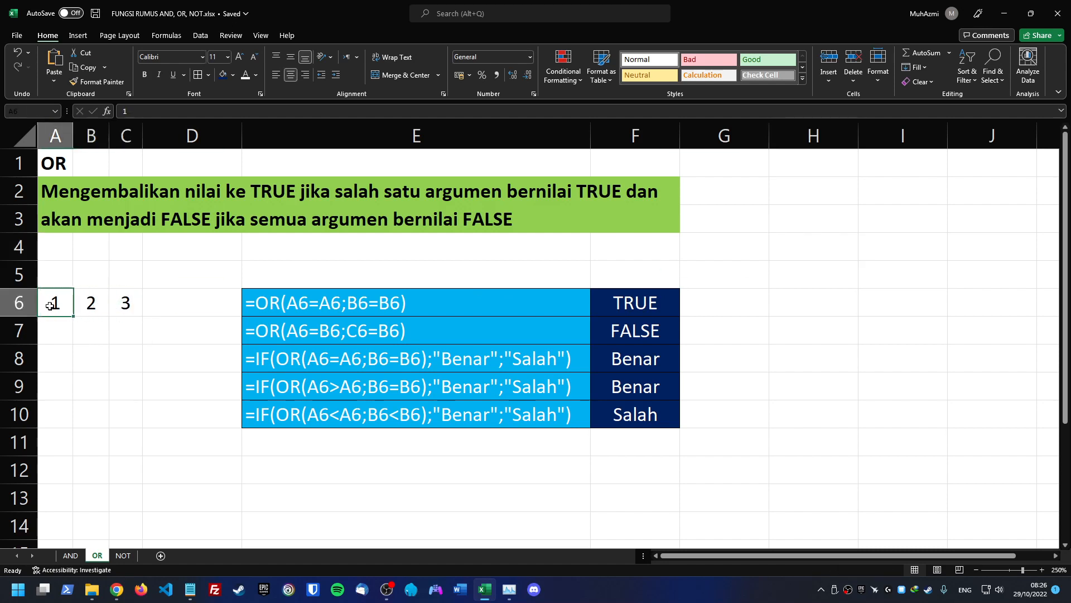
pyautogui.click(91, 305)
pyautogui.click(114, 305)
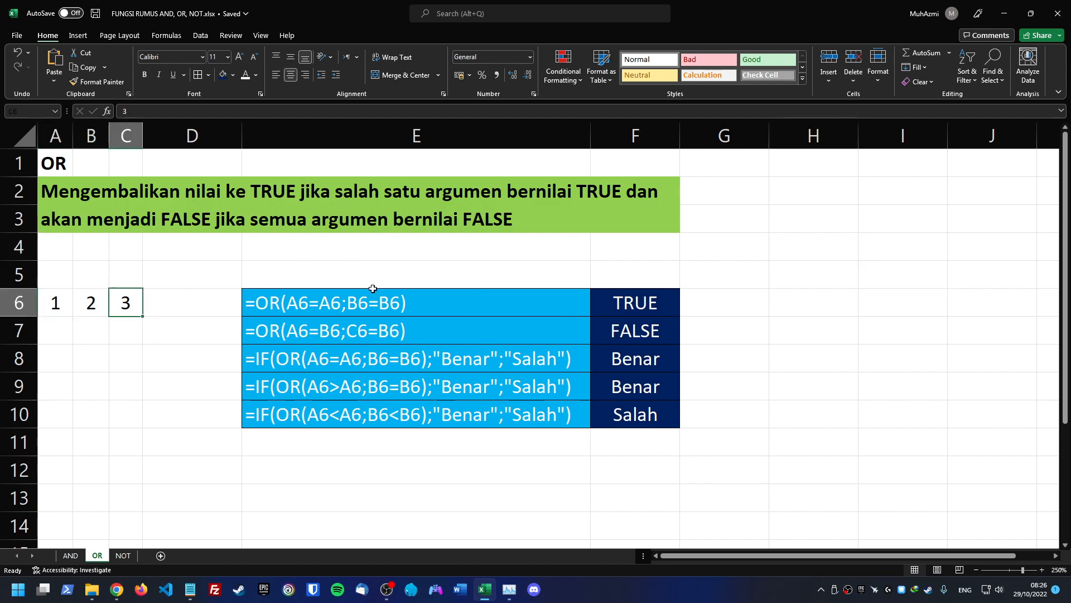
# Step: Open F6's OR formula for editing and examine its two conditions, A6=A6 and B6=B6
pyautogui.click(635, 302)
pyautogui.press('F2')
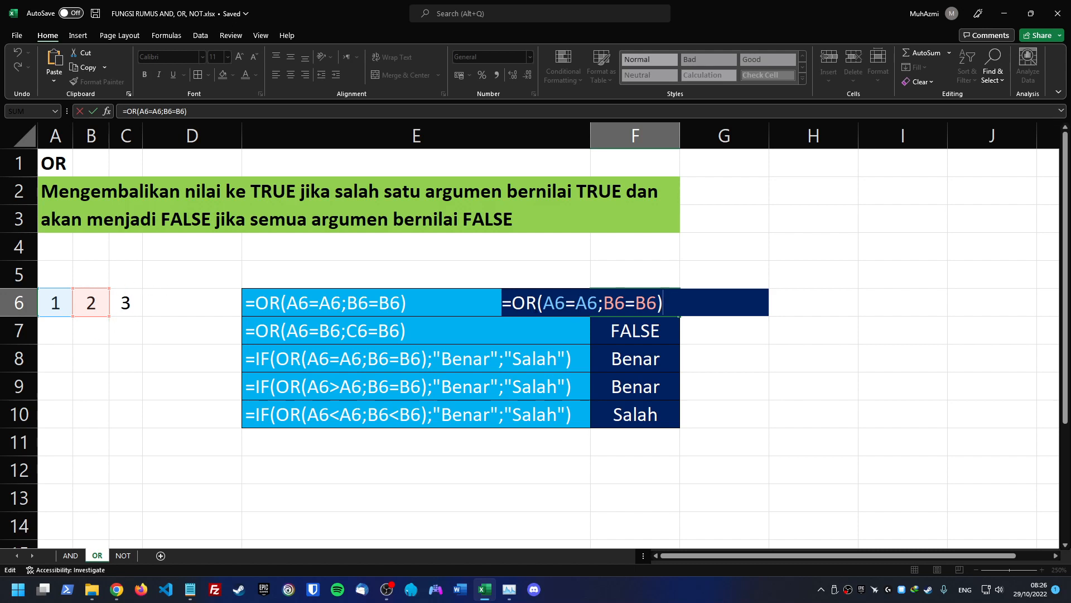
pyautogui.moveTo(512, 302); pyautogui.dragTo(586, 304)
pyautogui.click(584, 302)
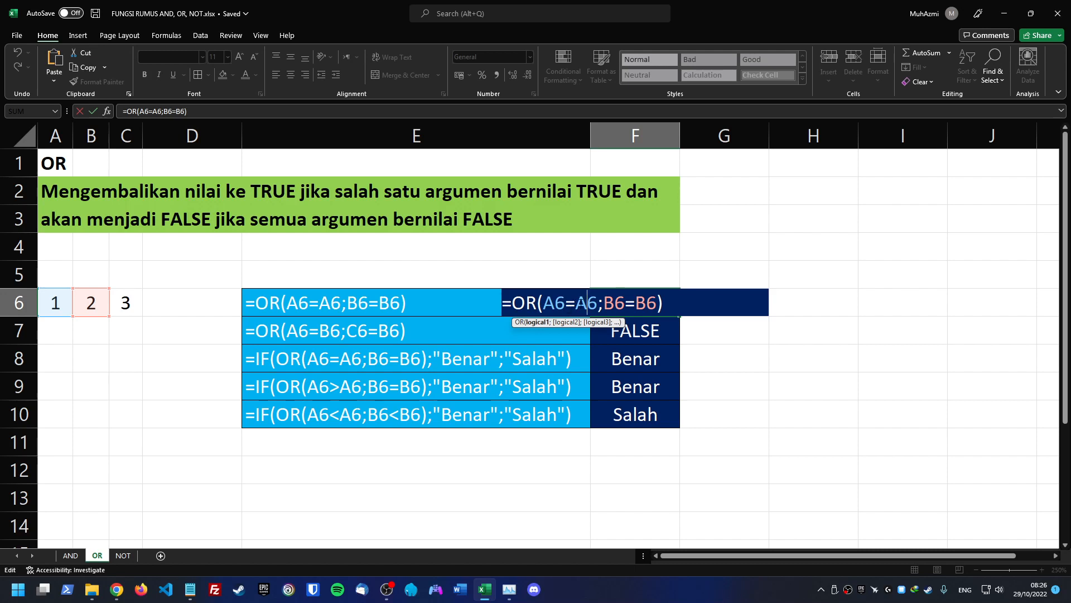
pyautogui.moveTo(604, 304); pyautogui.dragTo(646, 304)
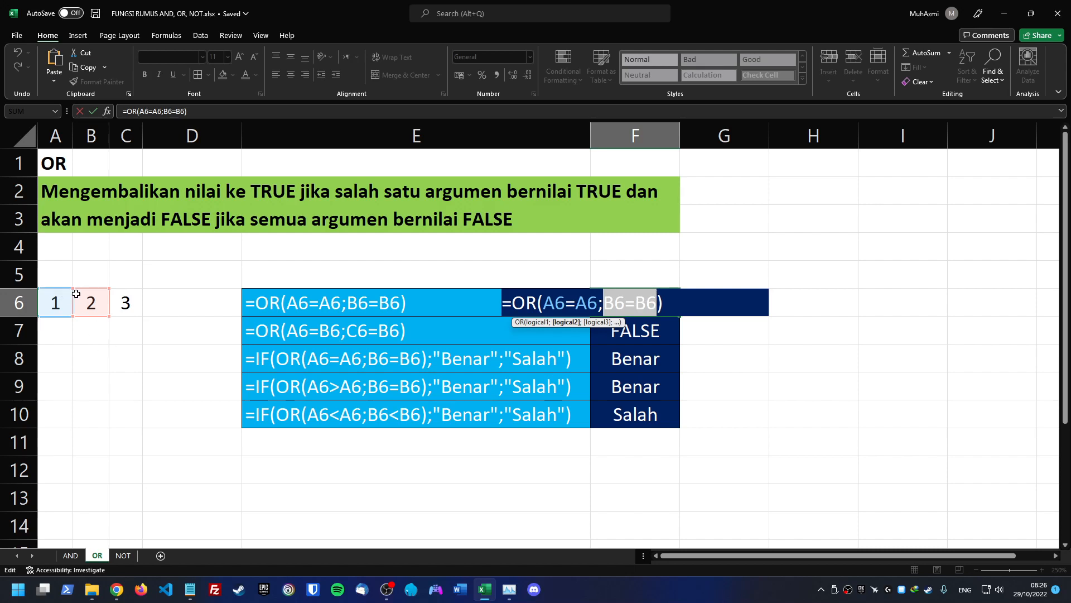
# Step: Change the first condition of F6's OR formula to A6<B6
pyautogui.click(575, 302)
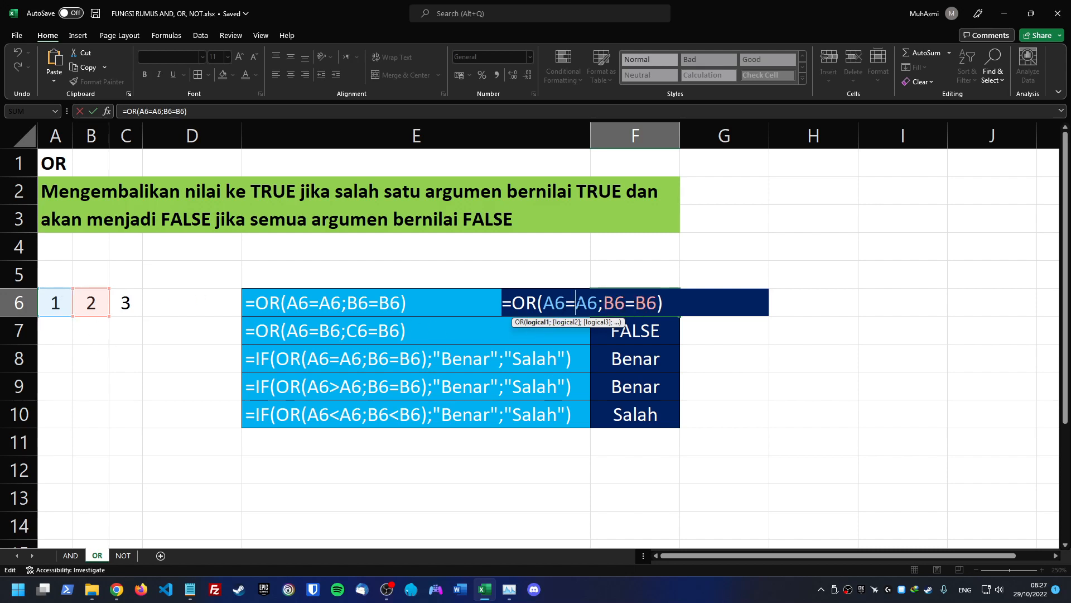
pyautogui.press('BackSpace')
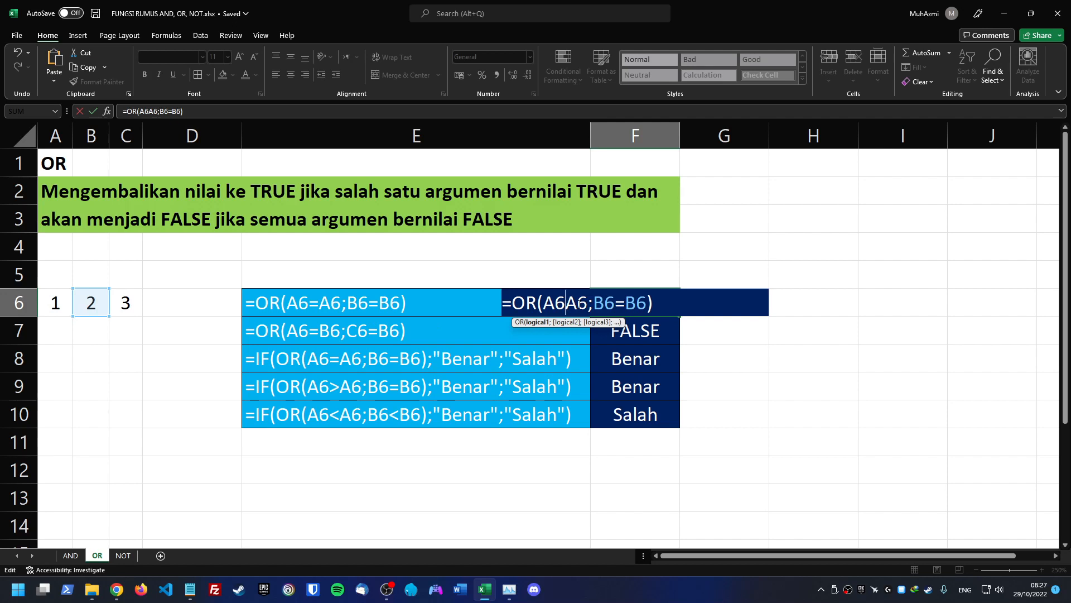
pyautogui.write('>')
pyautogui.press('BackSpace')
pyautogui.write('<')
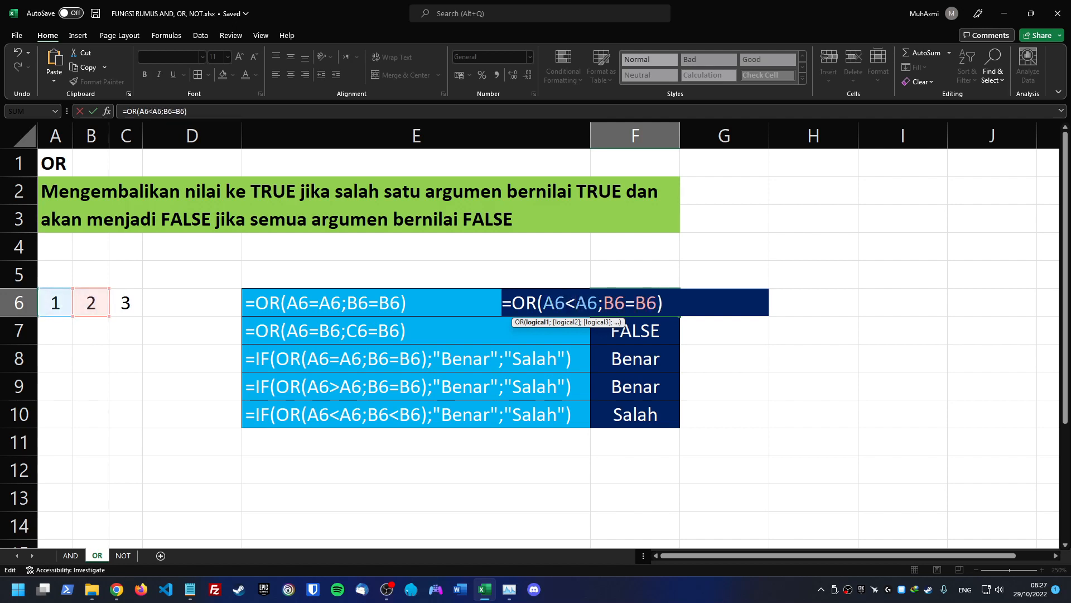
pyautogui.press('Right')
pyautogui.press('BackSpace')
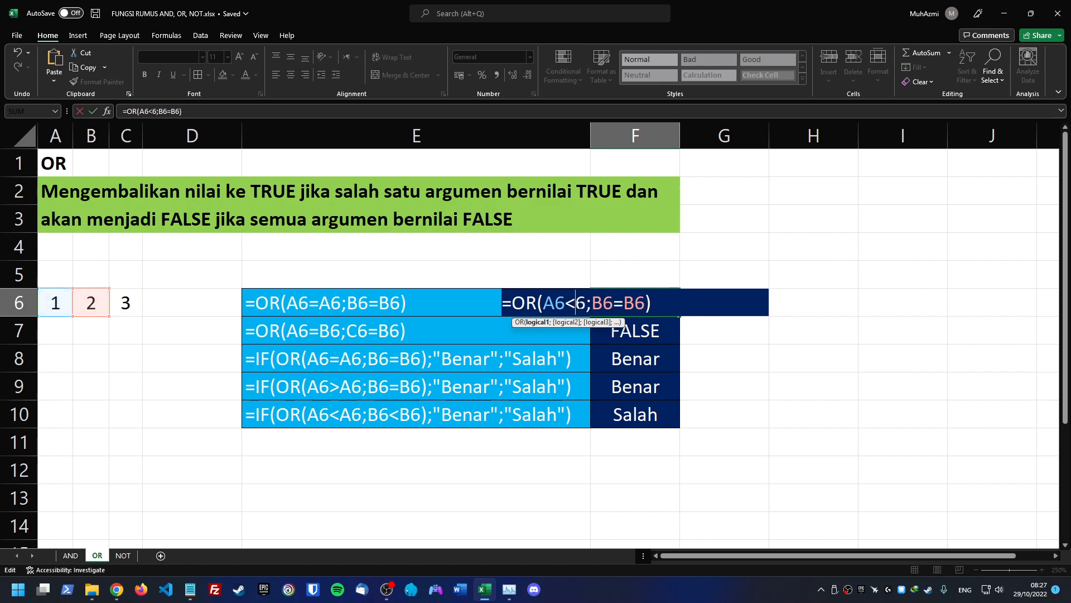
pyautogui.write('b')
pyautogui.press('Right')
pyautogui.press('Right')
pyautogui.press('Left')
pyautogui.press('Left')
pyautogui.press('Left')
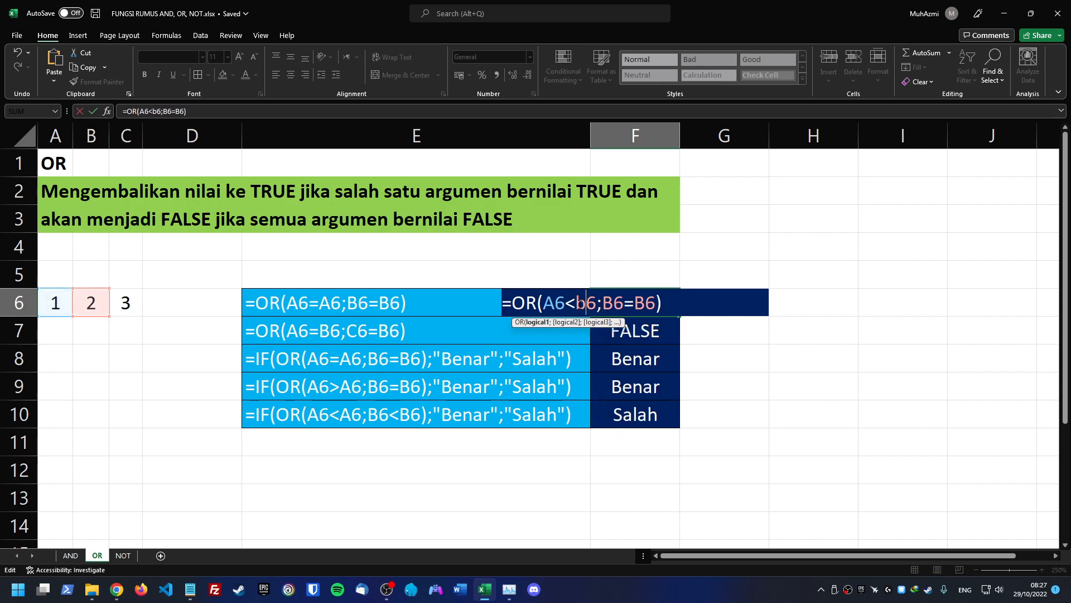
pyautogui.press('Delete')
pyautogui.write('B')
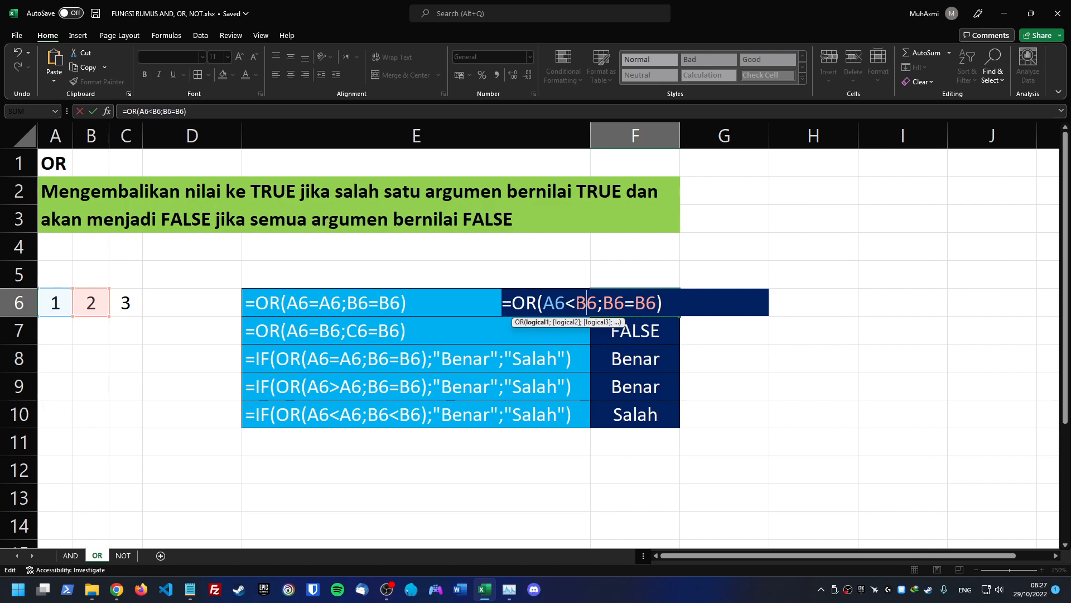
# Step: Examine the A6<B6 condition in F6's formula against the numbers in A6 and B6
pyautogui.press('Left')
pyautogui.press('Left')
pyautogui.press('Left')
pyautogui.press('Left')
pyautogui.hotkey('shift', 'Right')
pyautogui.hotkey('shift', 'Right')
pyautogui.hotkey('shift', 'Right')
pyautogui.hotkey('shift', 'Right')
pyautogui.hotkey('shift', 'Right')
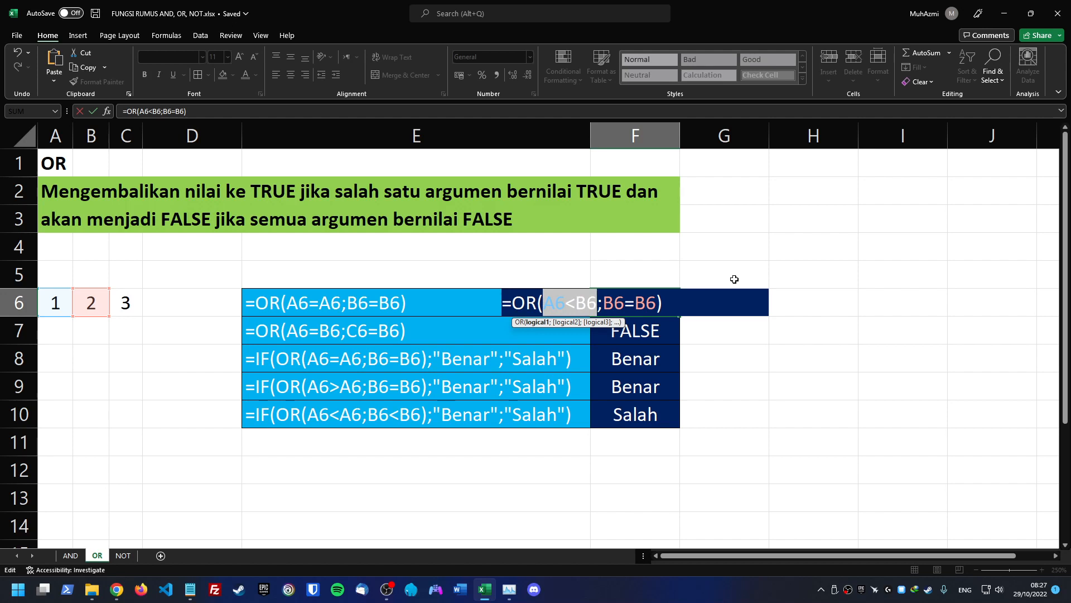
# Step: Change the second condition of F6's OR formula to B6>C6
pyautogui.press('Right')
pyautogui.press('Right')
pyautogui.press('Right')
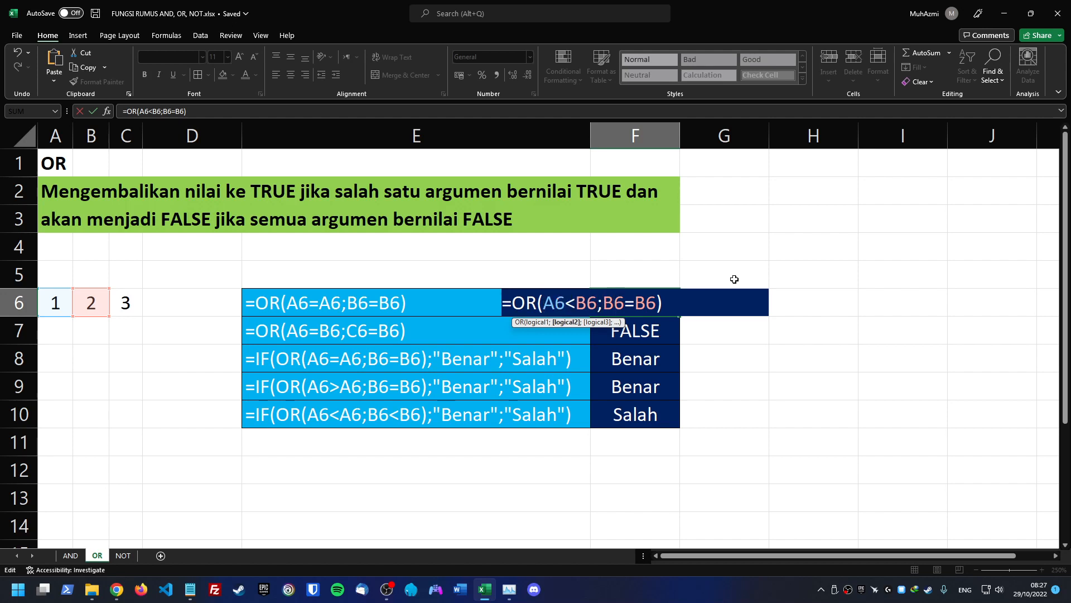
pyautogui.press('Right')
pyautogui.press('BackSpace')
pyautogui.write('c')
pyautogui.press('BackSpace')
pyautogui.press('BackSpace')
pyautogui.write('c')
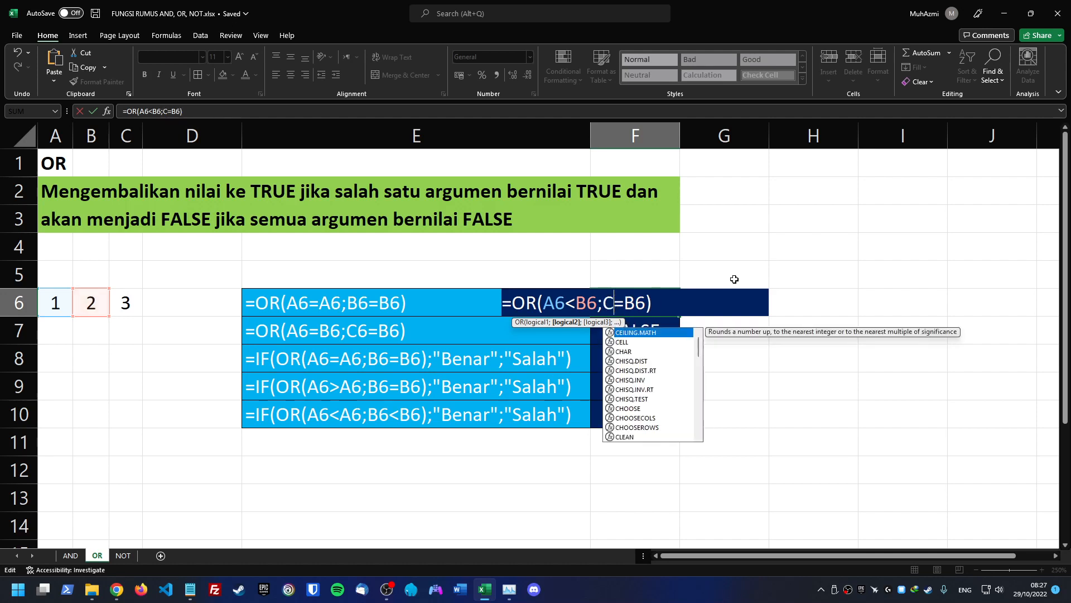
pyautogui.write('6')
pyautogui.press('Left')
pyautogui.press('BackSpace')
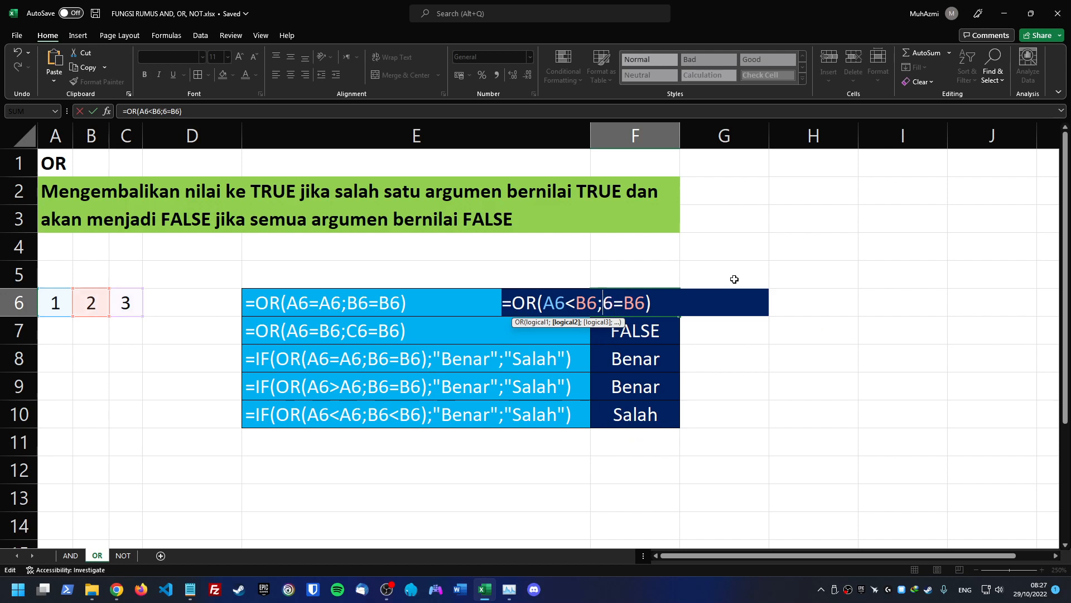
pyautogui.write('B')
pyautogui.press('Right')
pyautogui.press('Delete')
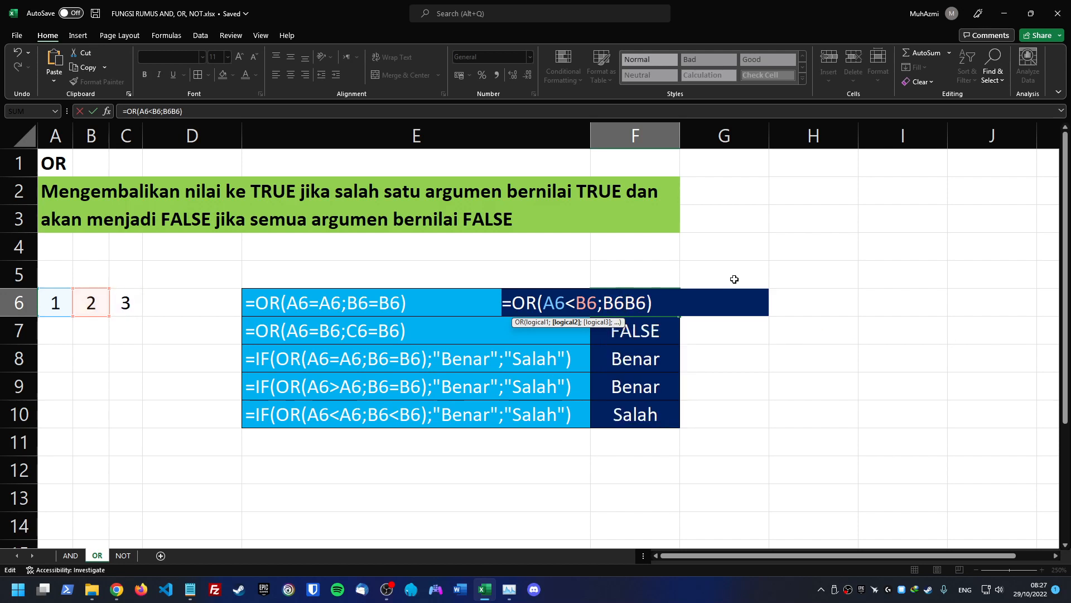
pyautogui.write('>')
pyautogui.press('Delete')
pyautogui.write('C')
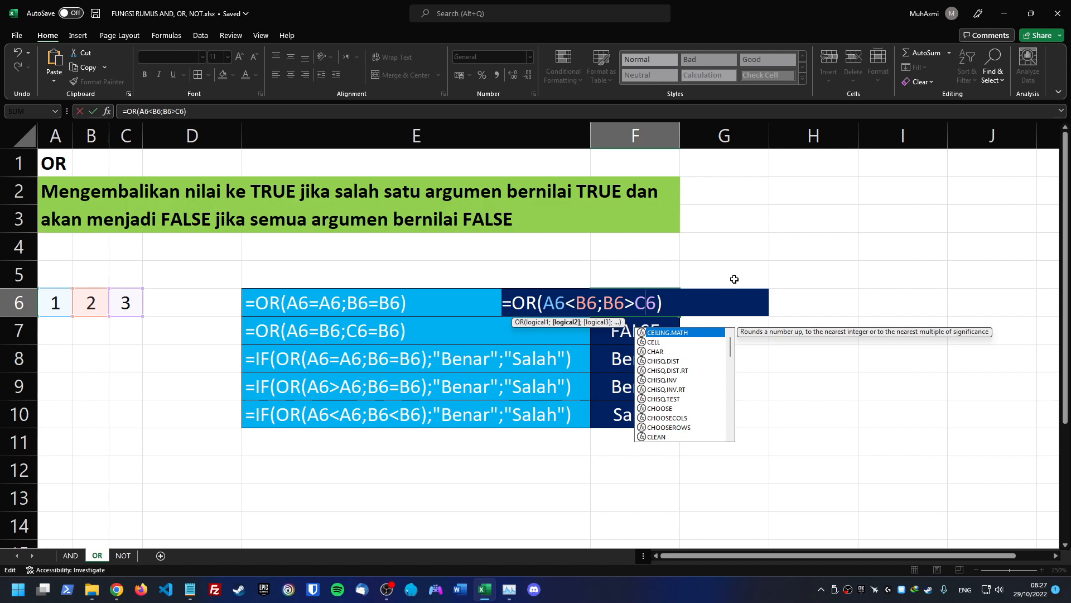
# Step: Review both conditions of F6's formula, =OR(A6<B6;B6>C6), against the numbers in A6, B6 and C6
pyautogui.press('Left')
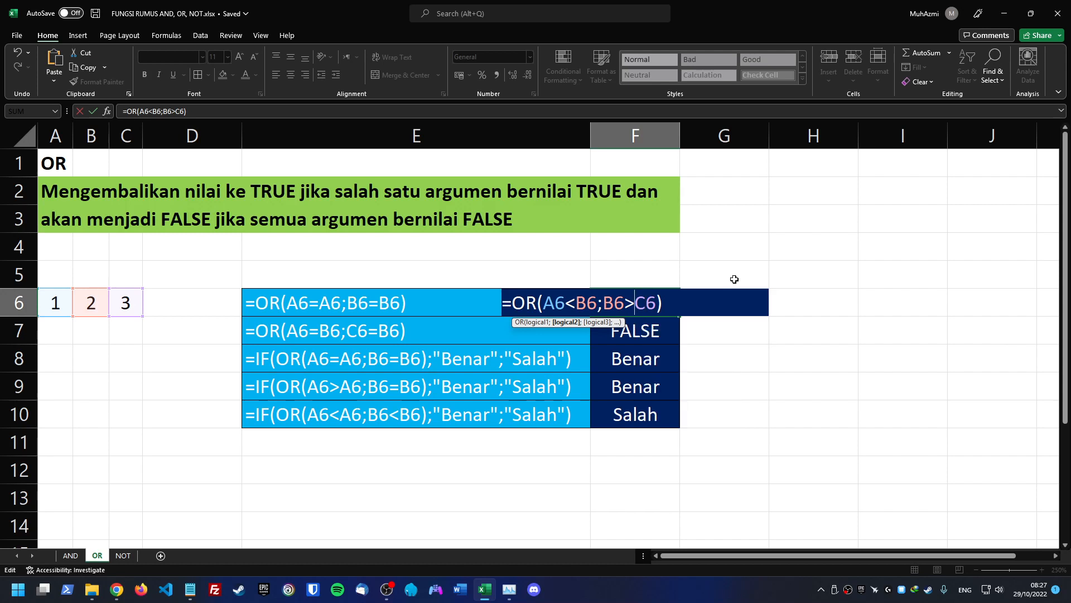
pyautogui.press('Left')
pyautogui.press('Left')
pyautogui.press('Left')
pyautogui.hotkey('shift', 'Right')
pyautogui.hotkey('shift', 'Right')
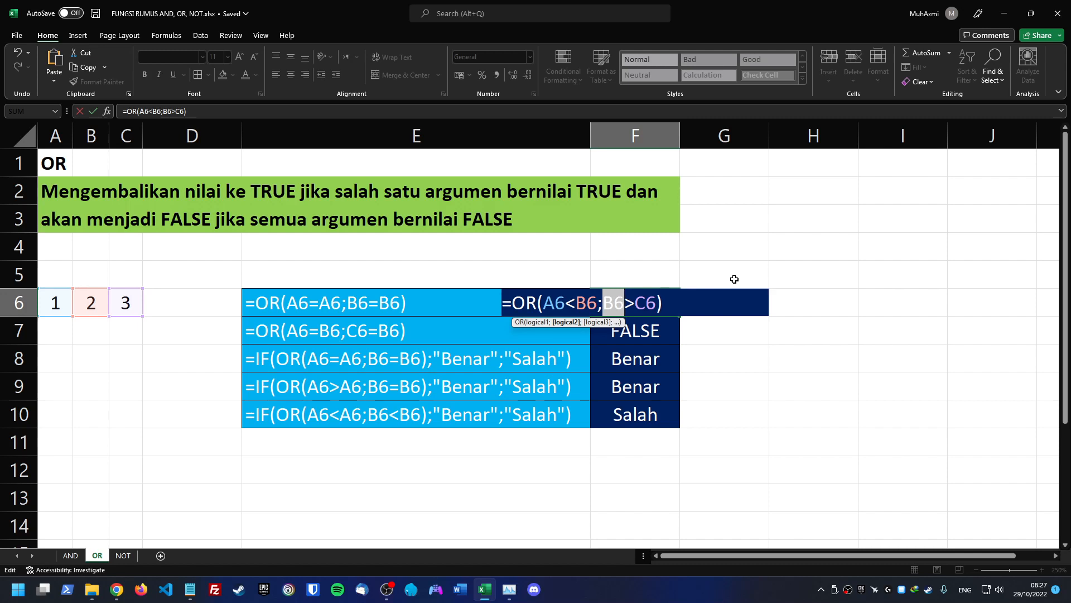
pyautogui.press('Left')
pyautogui.press('Left')
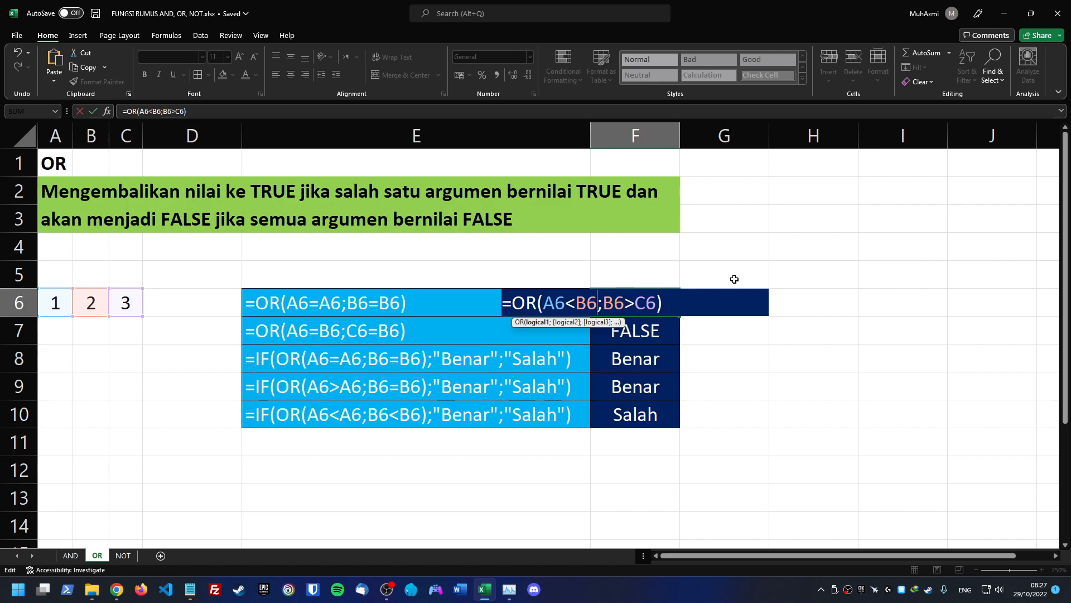
pyautogui.press('Left')
pyautogui.press('Left')
pyautogui.press('Left')
pyautogui.press('End')
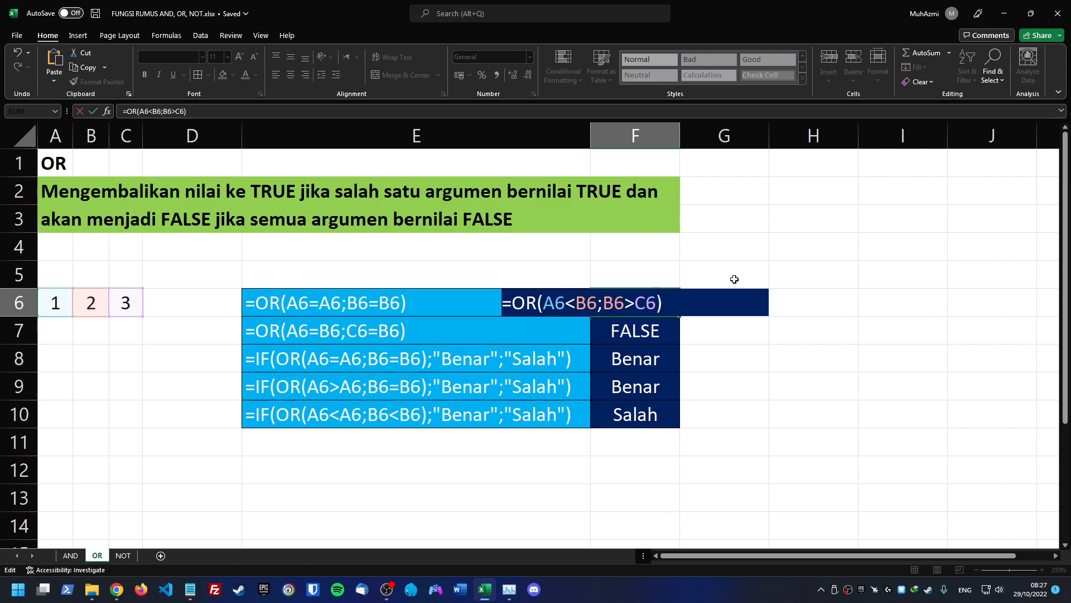
# Step: Commit F6's formula and copy its text, =OR(A6<B6;B6>C6), over the example text in E6
pyautogui.hotkey('ctrl', 'Return')
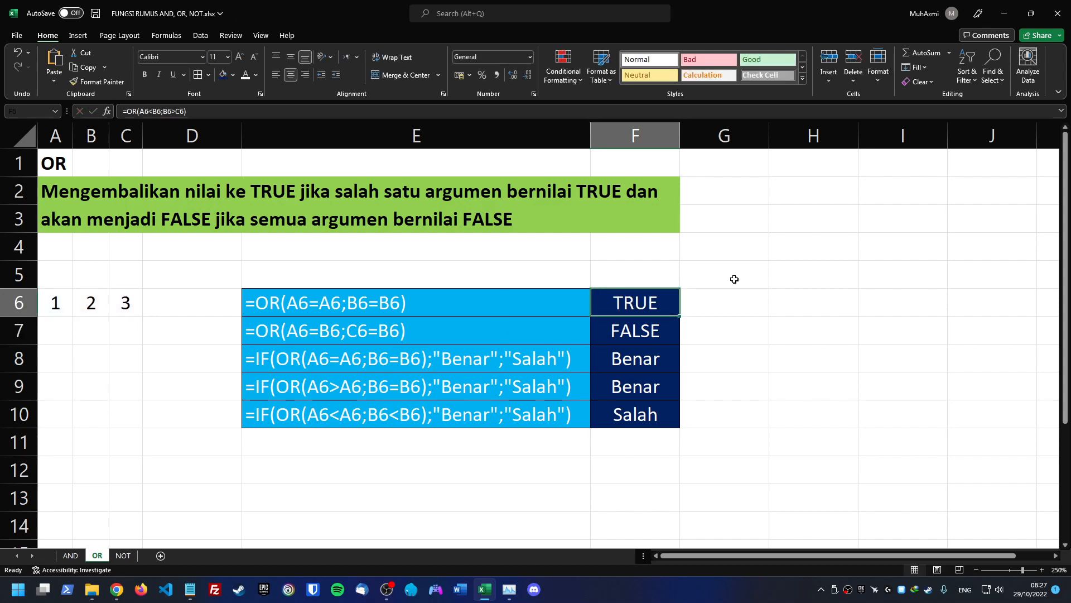
pyautogui.press('F2')
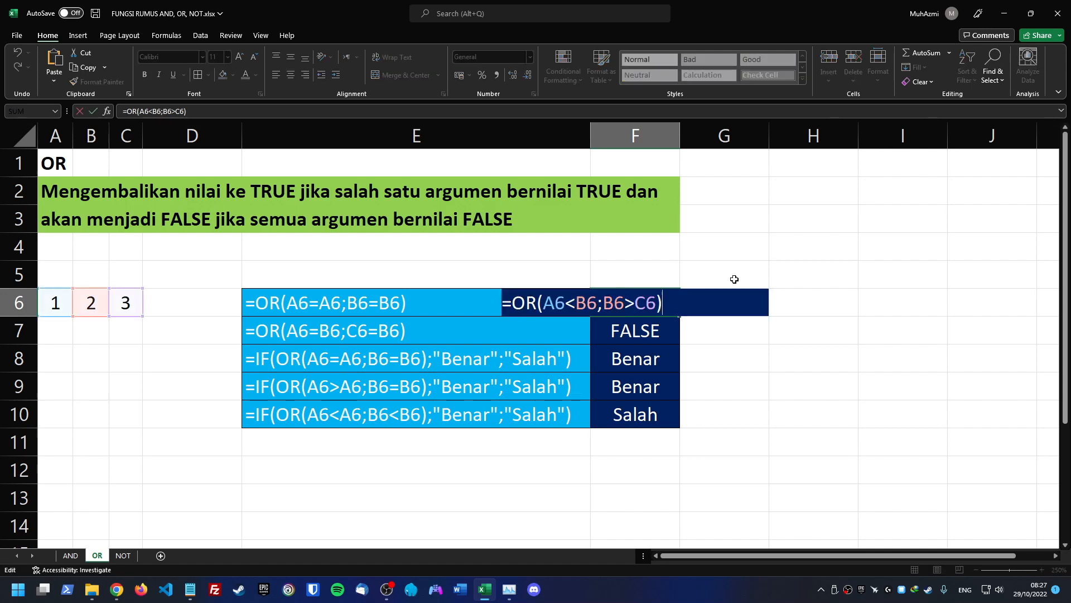
pyautogui.hotkey('ctrl', 'a')
pyautogui.hotkey('ctrl', 'c')
pyautogui.press('Return')
pyautogui.press('Up')
pyautogui.press('Left')
pyautogui.press('F2')
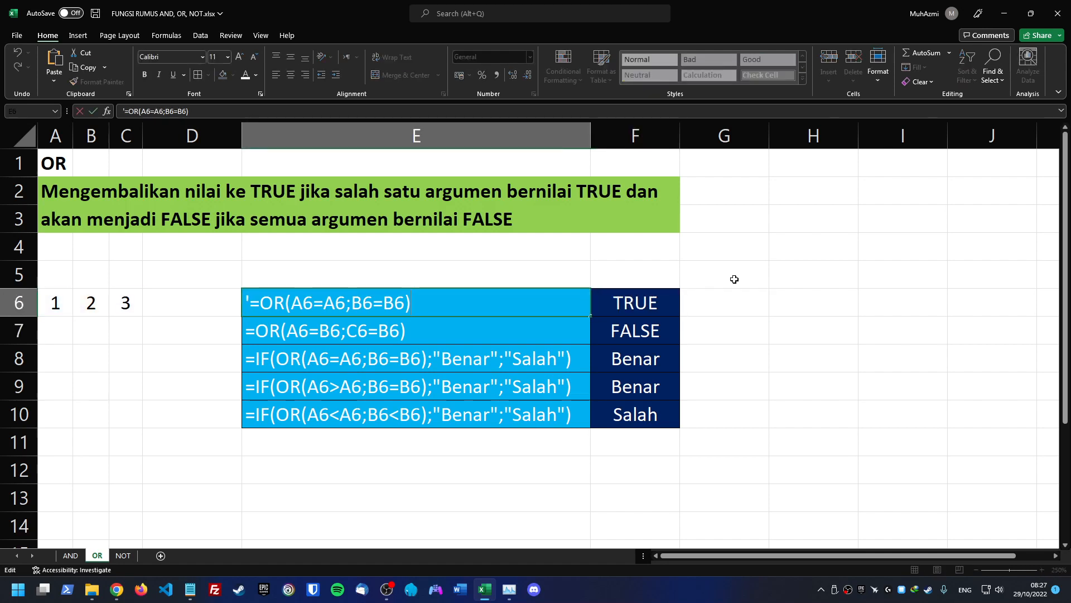
pyautogui.hotkey('ctrl', 'v')
pyautogui.press('Return')
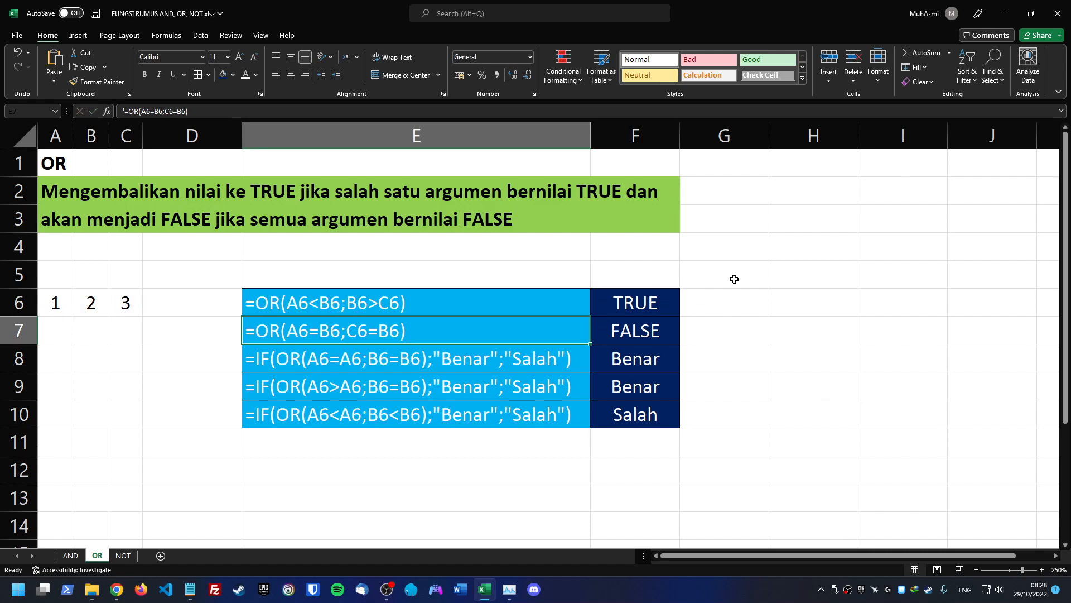
# Step: Start a new OR formula in F7, replacing the existing one, with B6>C6 as its first condition
pyautogui.press('Right')
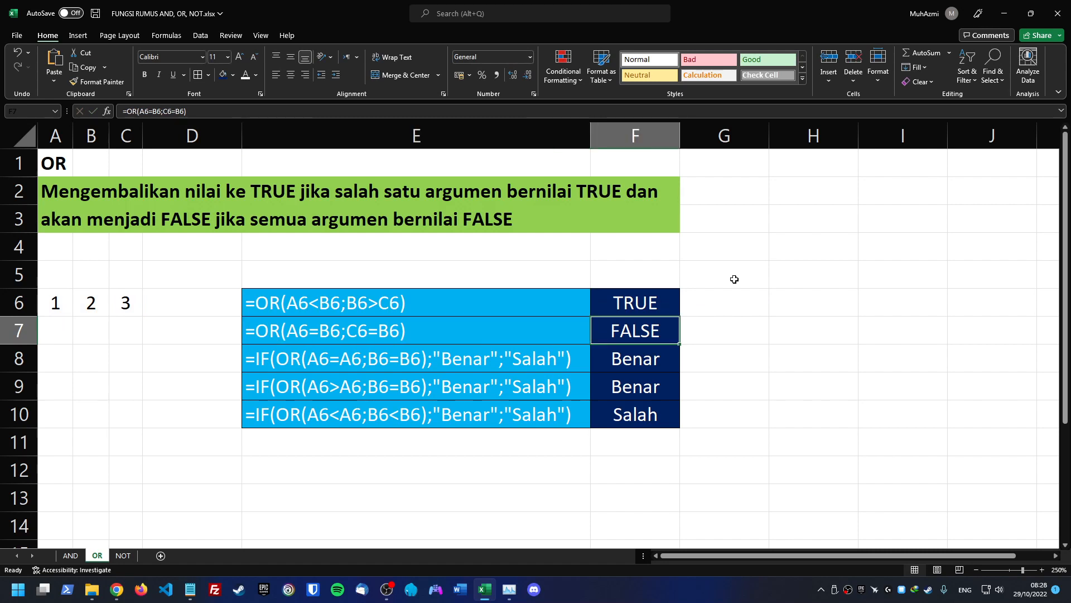
pyautogui.press('F2')
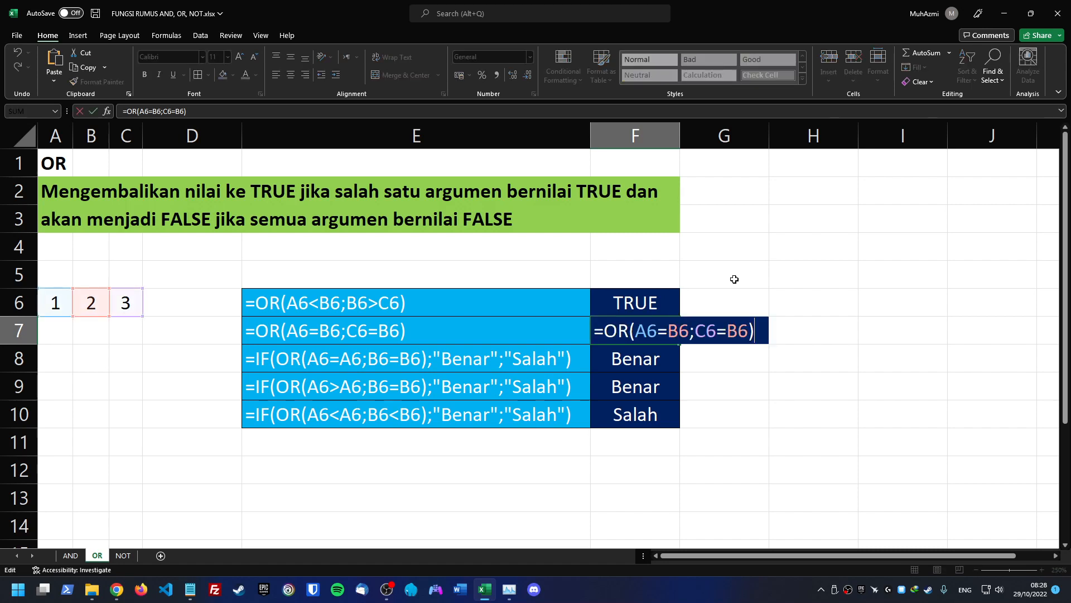
pyautogui.press('Escape')
pyautogui.press('Up')
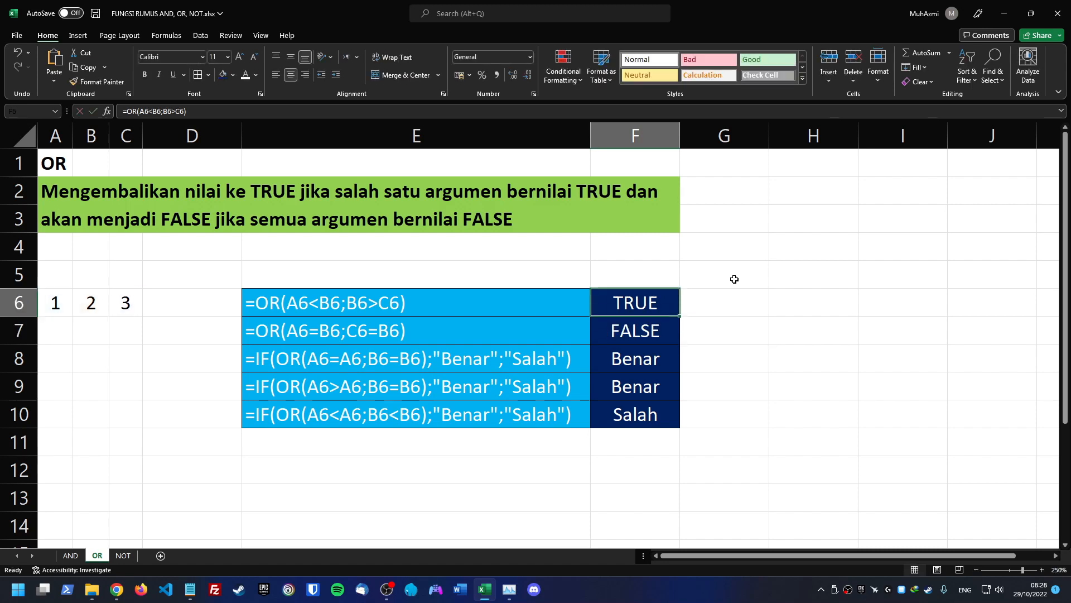
pyautogui.press('Down')
pyautogui.write('=OR(')
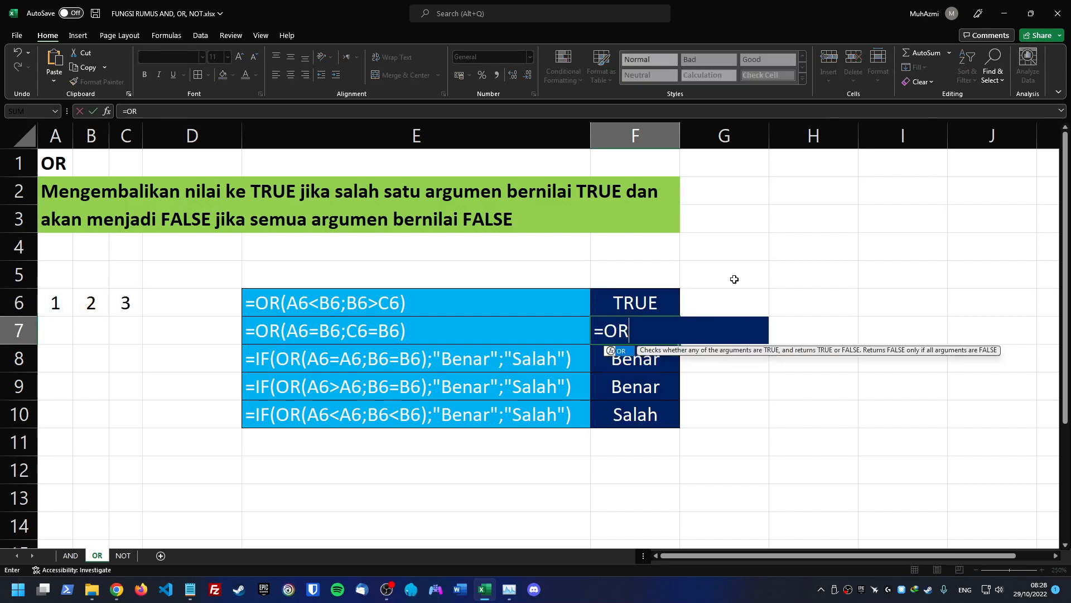
pyautogui.press('Left')
pyautogui.press('Left')
pyautogui.press('Left')
pyautogui.press('Left')
pyautogui.press('Up')
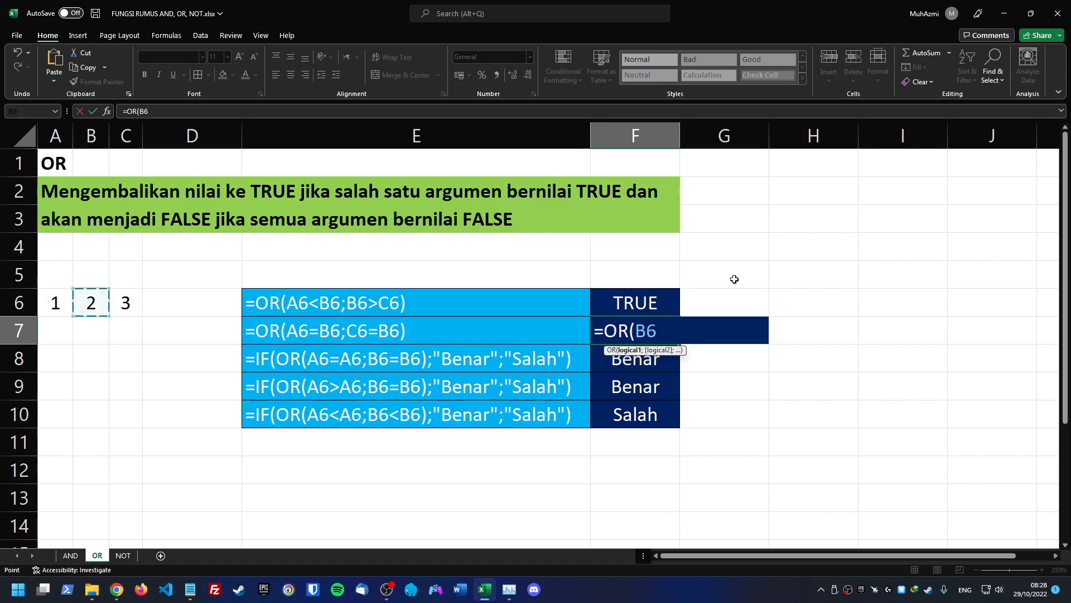
pyautogui.press('Left')
pyautogui.press('Right')
pyautogui.write('>')
pyautogui.press('Left')
pyautogui.press('Up')
pyautogui.press('Left')
pyautogui.press('Left')
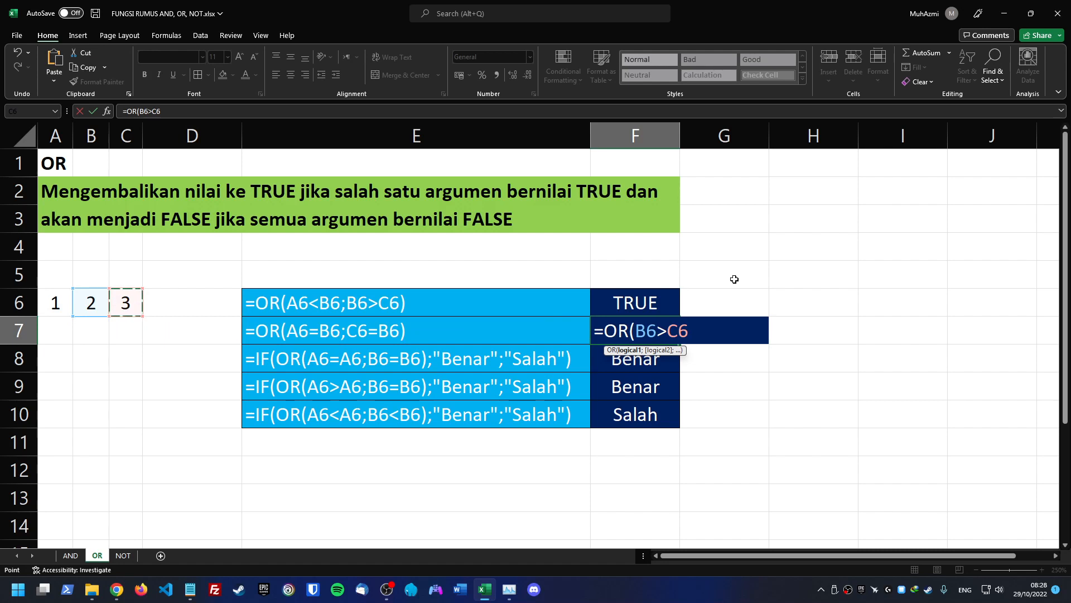
# Step: Add A6>B6 as the second condition of F7's OR formula and commit it
pyautogui.write(';')
pyautogui.press('Left')
pyautogui.press('Left')
pyautogui.press('Left')
pyautogui.press('Left')
pyautogui.press('Left')
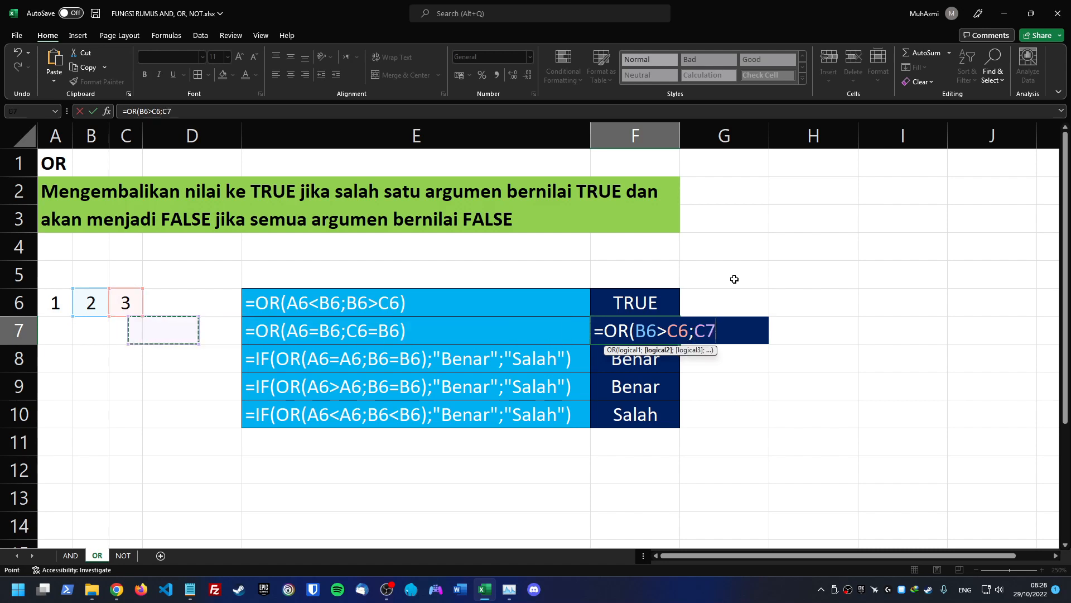
pyautogui.press('Up')
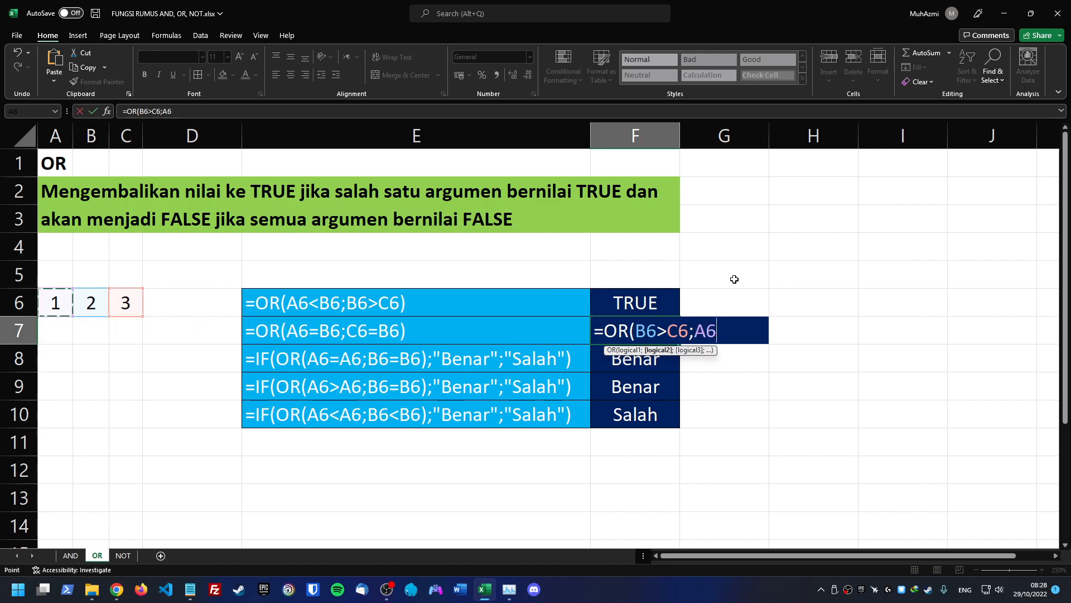
pyautogui.write('>')
pyautogui.press('Left')
pyautogui.press('Left')
pyautogui.press('Left')
pyautogui.press('Left')
pyautogui.press('Up')
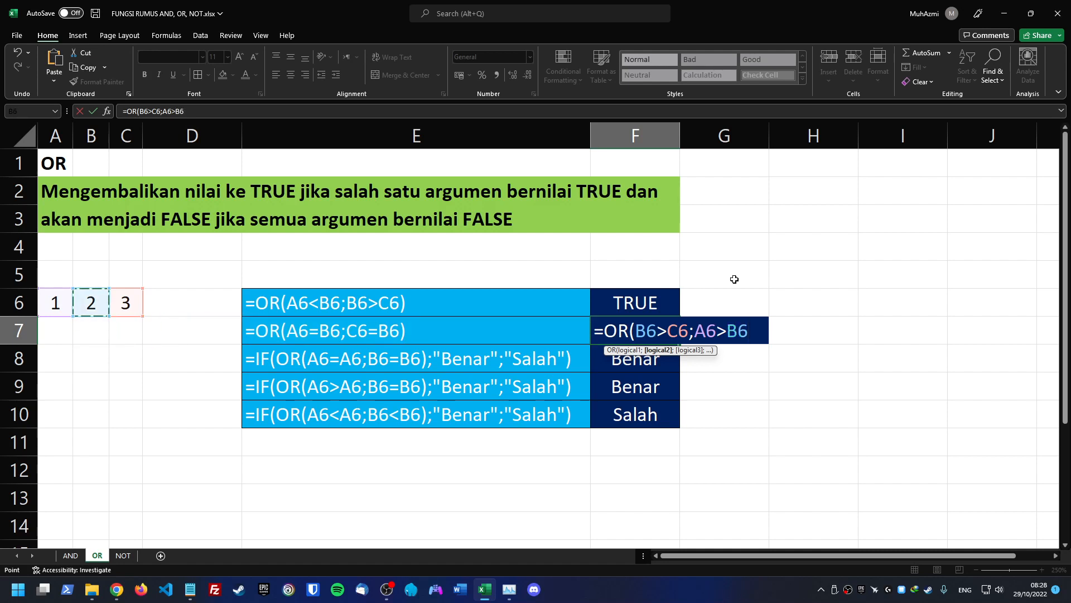
pyautogui.write(')')
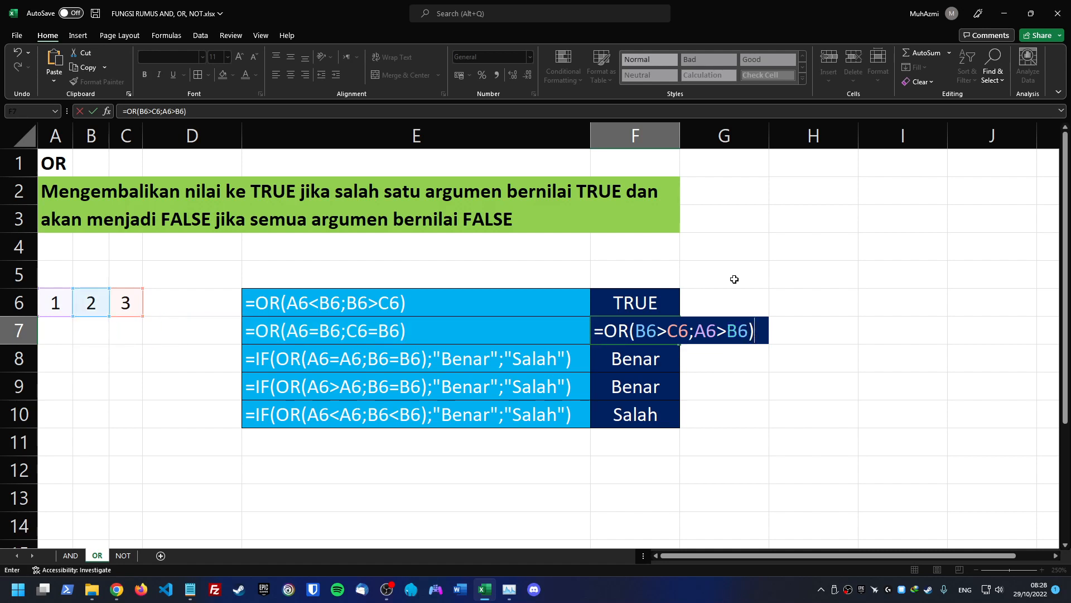
pyautogui.press('Return')
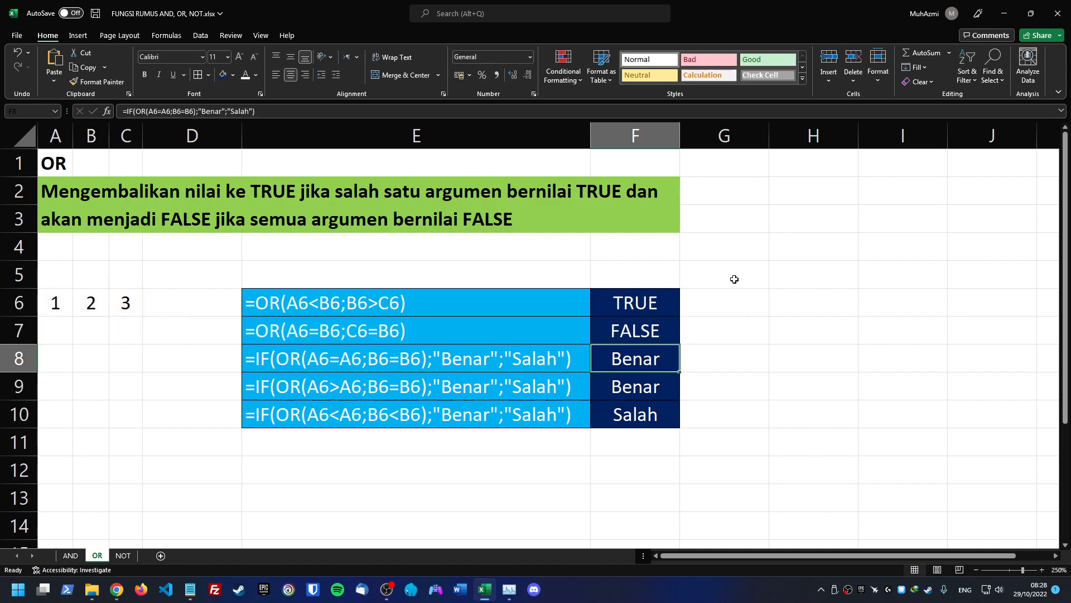
# Step: Copy F7's formula text, =OR(B6>C6;A6>B6), over the example text in E7
pyautogui.press('Up')
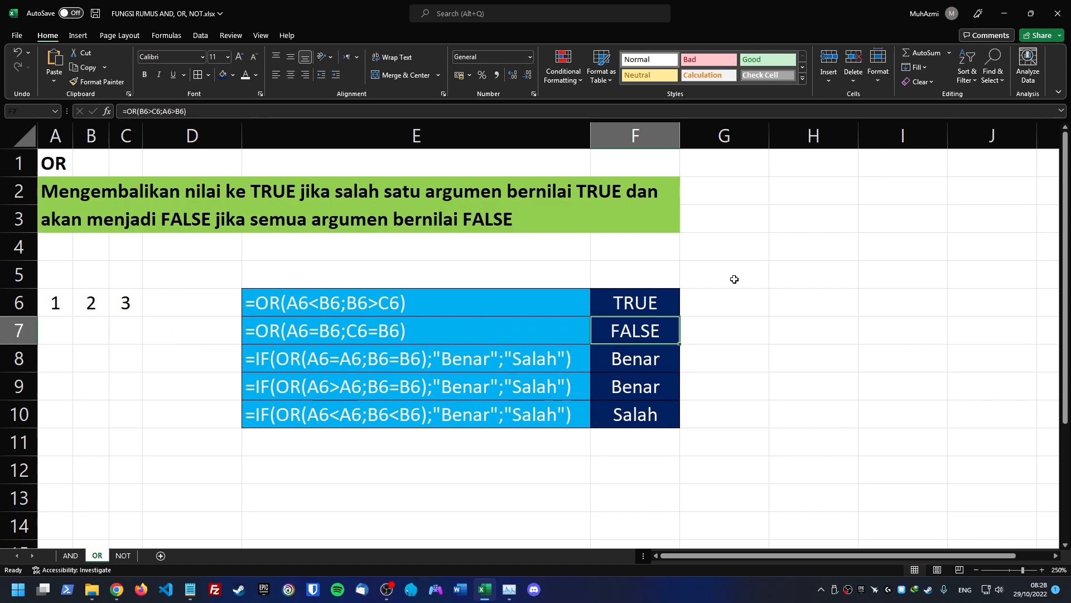
pyautogui.press('F2')
pyautogui.hotkey('ctrl', 'a')
pyautogui.hotkey('ctrl', 'c')
pyautogui.press('Return')
pyautogui.press('Up')
pyautogui.press('Left')
pyautogui.press('F2')
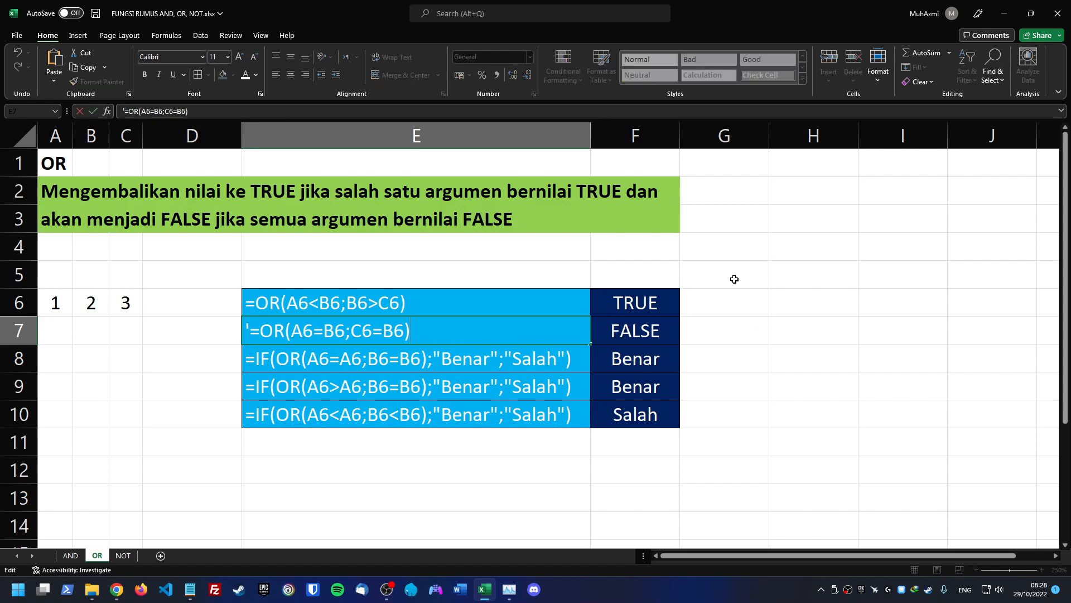
pyautogui.hotkey('shift', 'End')
pyautogui.hotkey('ctrl', 'v')
pyautogui.press('Return')
# Step: Change the first OR condition inside F8's IF formula to B6<A6
pyautogui.press('Right')
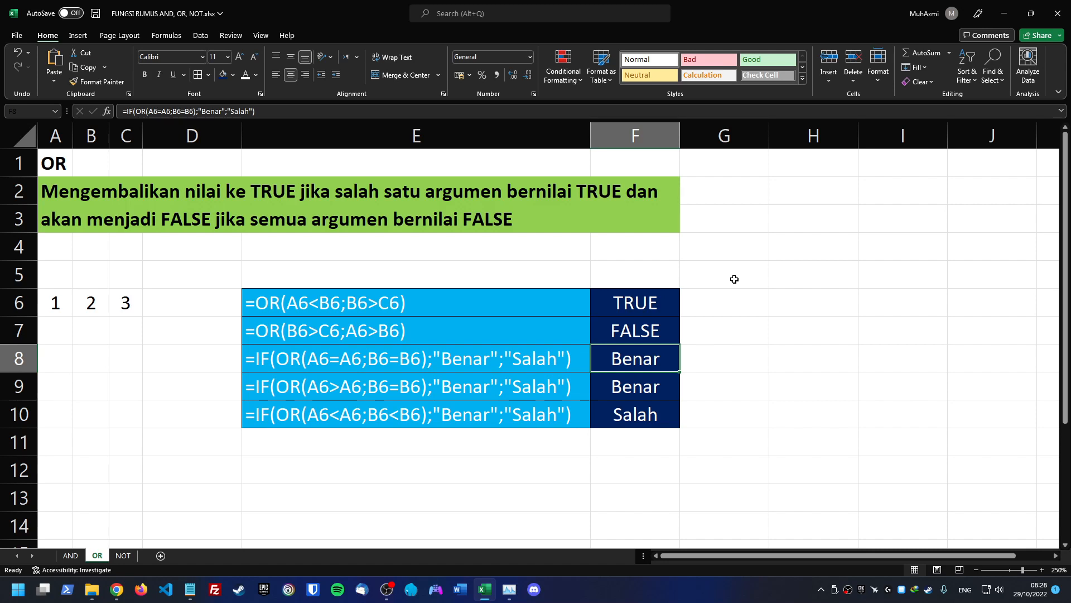
pyautogui.press('F2')
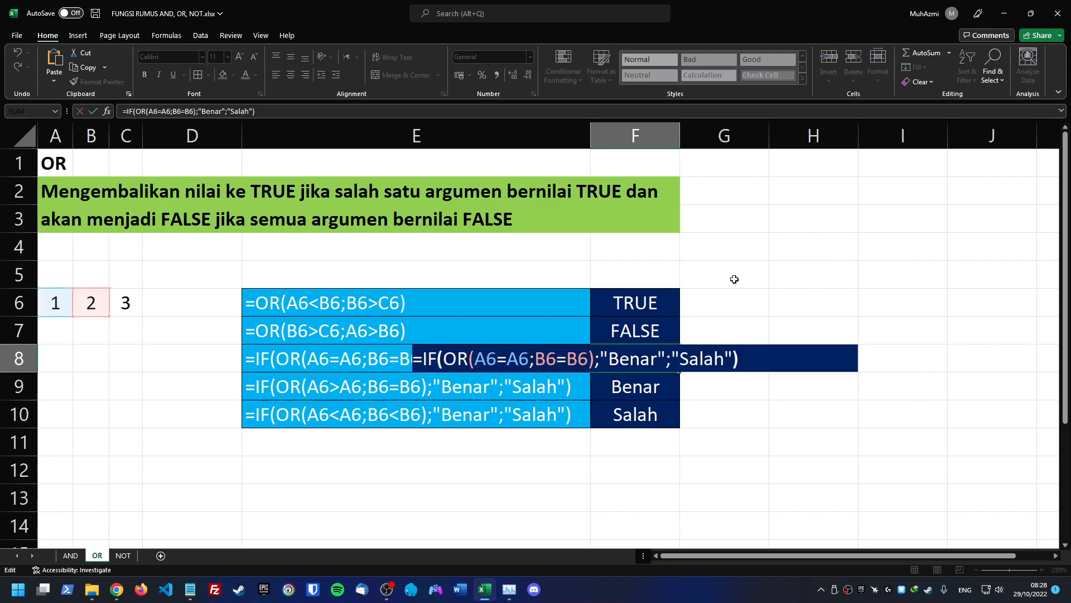
pyautogui.press('Left')
pyautogui.press('Left')
pyautogui.press('Left')
pyautogui.press('Left')
pyautogui.press('Left')
pyautogui.press('Left')
pyautogui.press('Left')
pyautogui.press('Left')
pyautogui.press('Left')
pyautogui.press('Left')
pyautogui.press('Left')
pyautogui.press('Left')
pyautogui.press('Left')
pyautogui.press('Left')
pyautogui.press('Left')
pyautogui.press('Left')
pyautogui.press('Left')
pyautogui.press('Left')
pyautogui.press('Left')
pyautogui.press('Left')
pyautogui.press('Left')
pyautogui.press('Left')
pyautogui.press('Left')
pyautogui.press('Left')
pyautogui.press('Left')
pyautogui.press('Left')
pyautogui.press('Left')
pyautogui.press('Left')
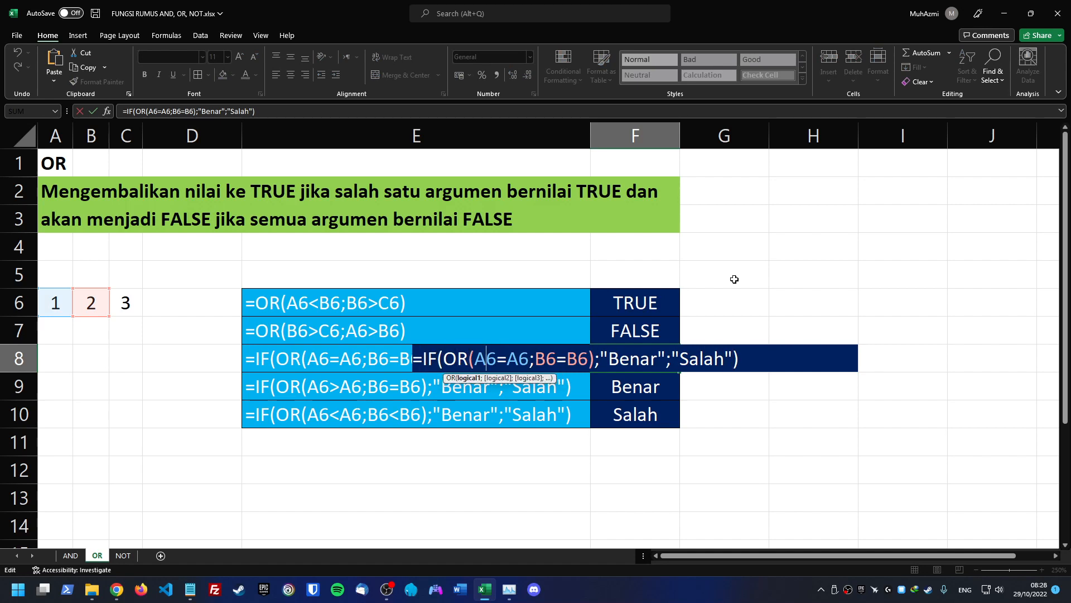
pyautogui.press('Right')
pyautogui.press('Right')
pyautogui.press('Left')
pyautogui.press('BackSpace')
pyautogui.write('b')
pyautogui.press('Escape')
pyautogui.press('BackSpace')
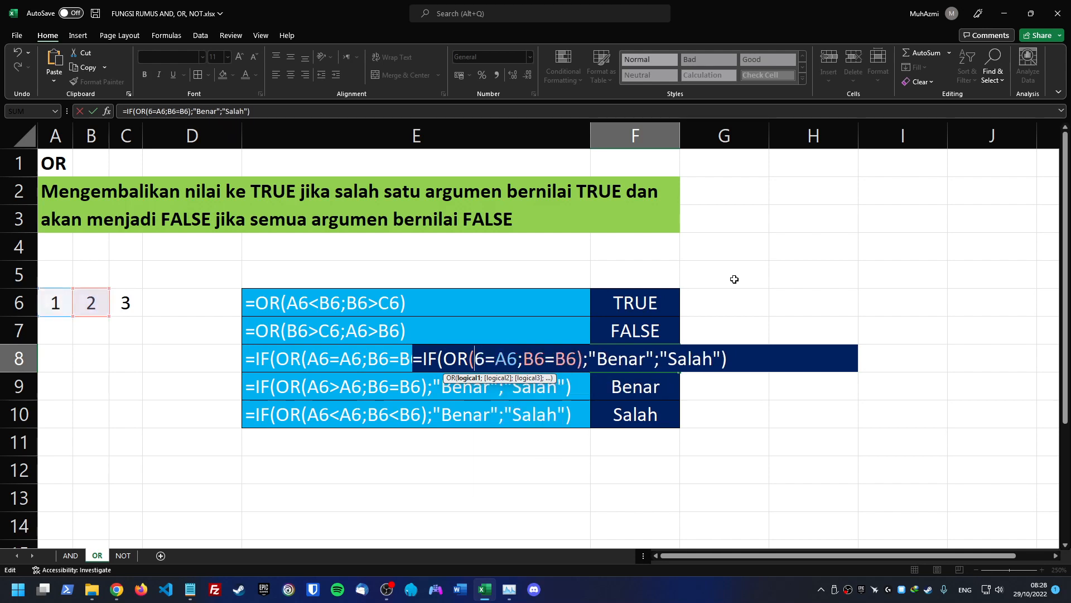
pyautogui.write('B')
pyautogui.press('Right')
pyautogui.press('Delete')
pyautogui.write('<')
pyautogui.press('Right')
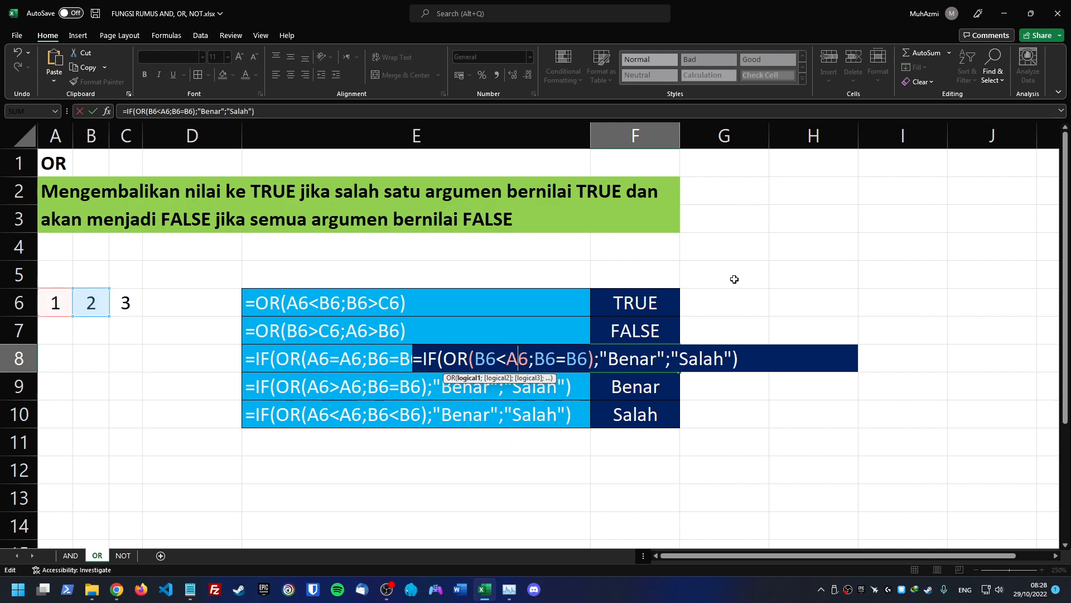
# Step: Change the second OR condition inside F8's IF formula to B6>C6
pyautogui.press('Right')
pyautogui.press('Right')
pyautogui.press('Left')
pyautogui.press('Delete')
pyautogui.write('>')
pyautogui.press('Delete')
pyautogui.write('C')
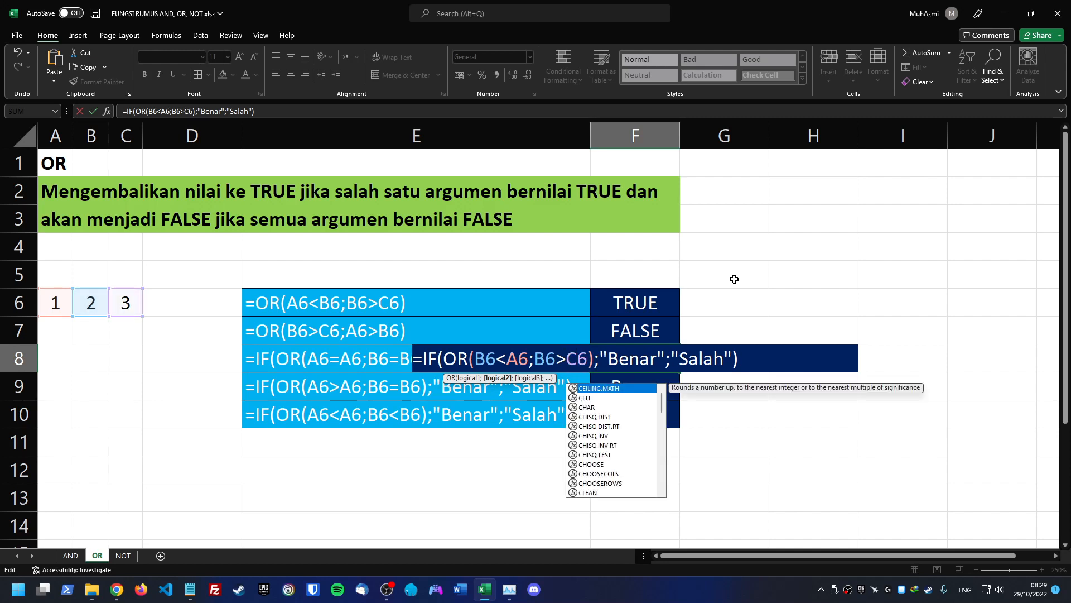
# Step: Examine the conditions B6<A6 and B6>C6 in F8's IF formula against the numbers in A6, B6 and C6
pyautogui.press('Right')
pyautogui.press('Right')
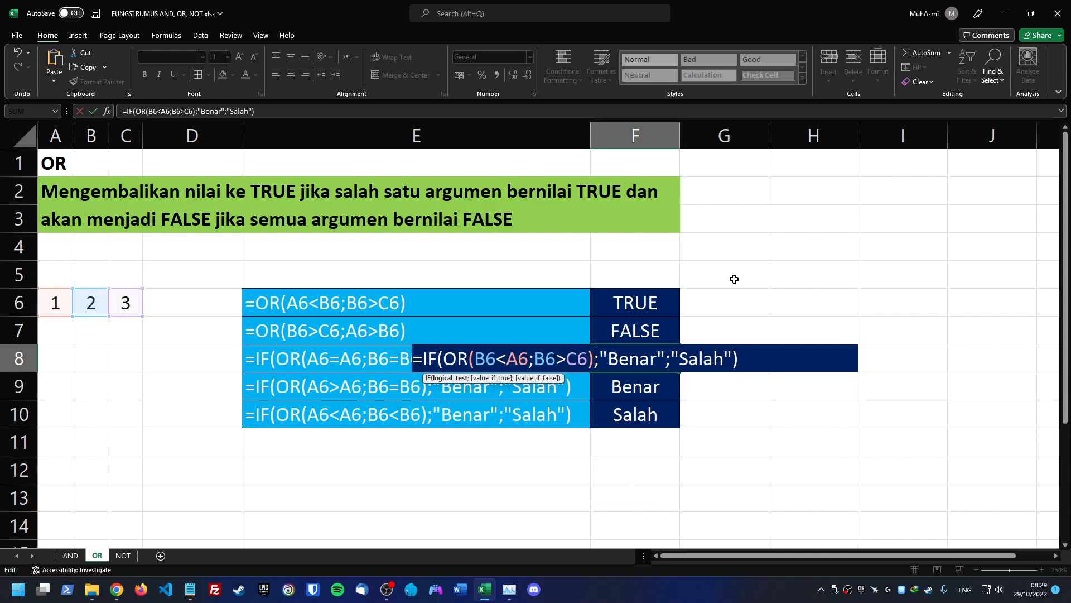
pyautogui.press('Left')
pyautogui.press('Left')
pyautogui.press('Left')
pyautogui.press('Left')
pyautogui.press('Left')
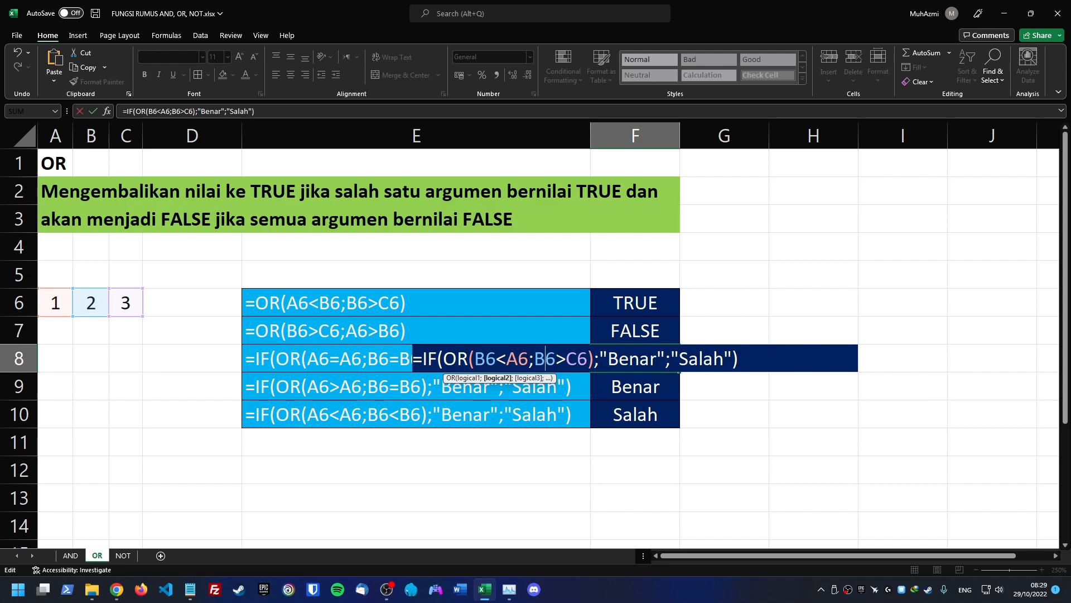
pyautogui.moveTo(476, 360); pyautogui.dragTo(525, 364)
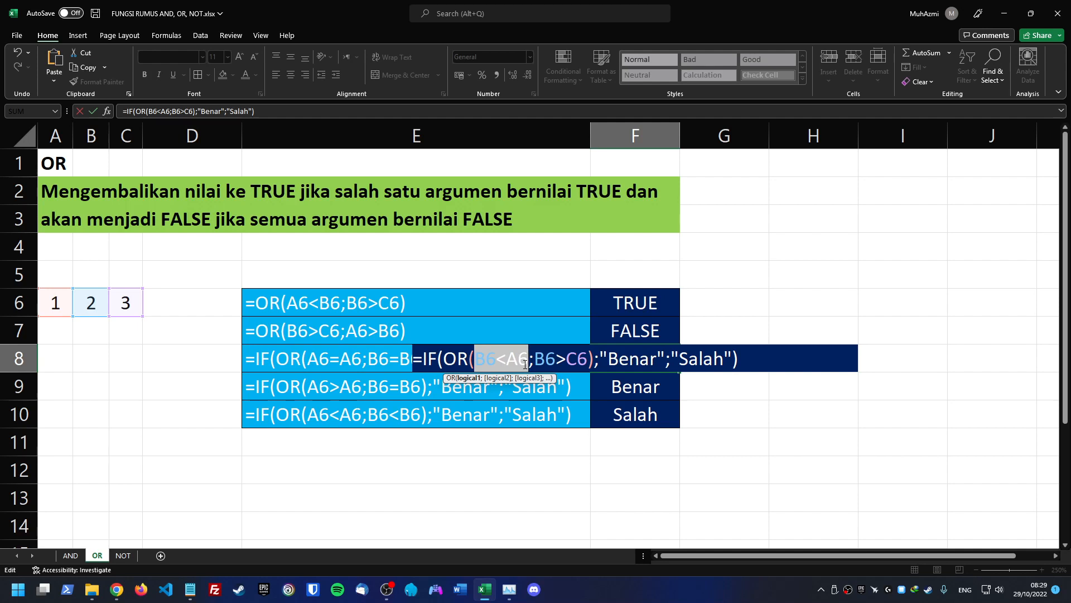
pyautogui.click(537, 361)
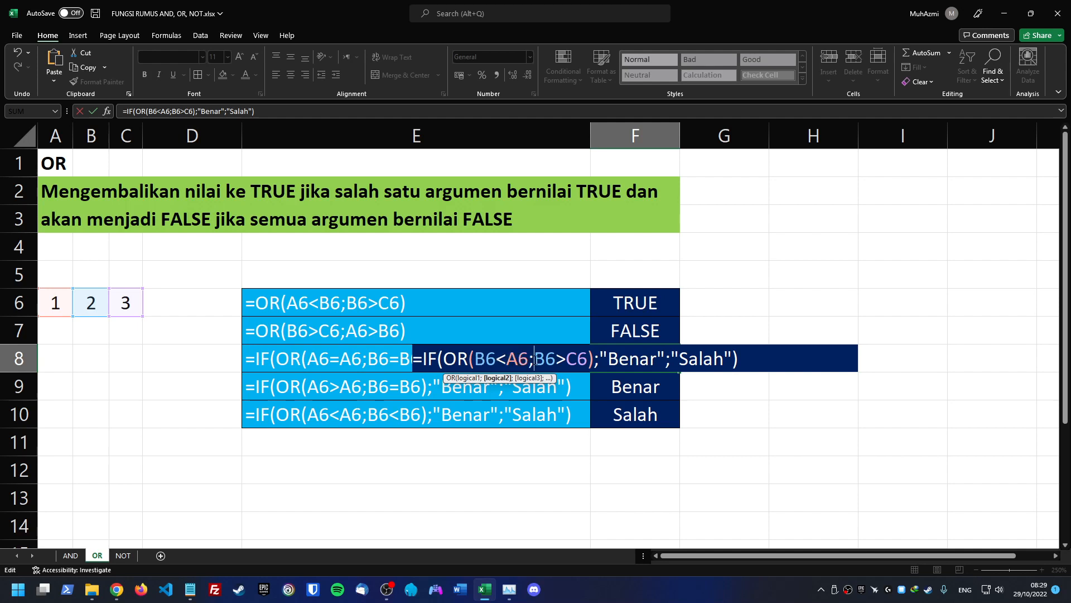
pyautogui.moveTo(536, 361); pyautogui.dragTo(589, 361)
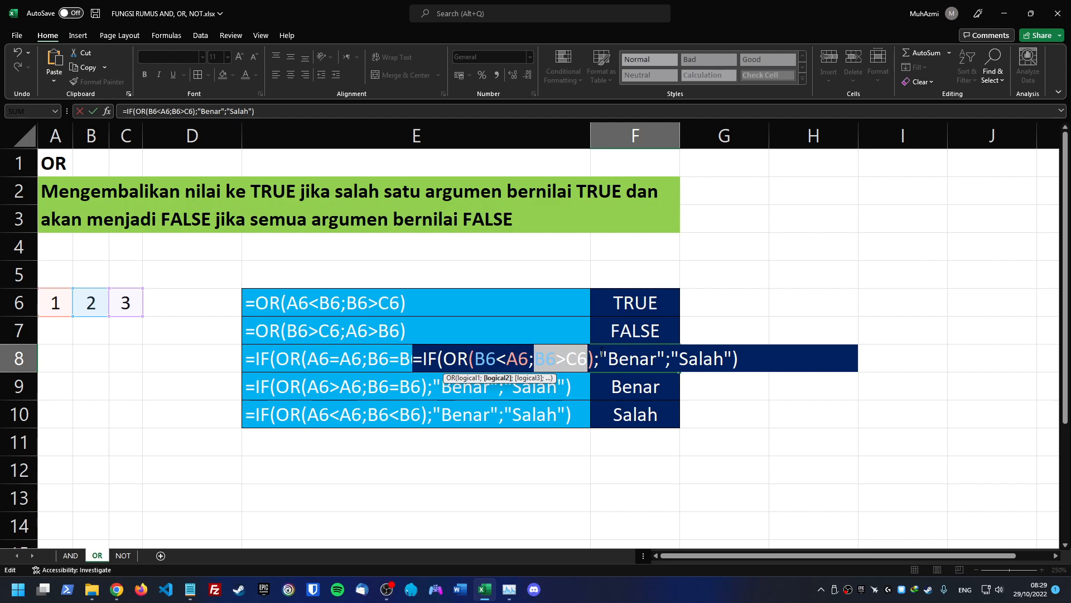
pyautogui.click(565, 358)
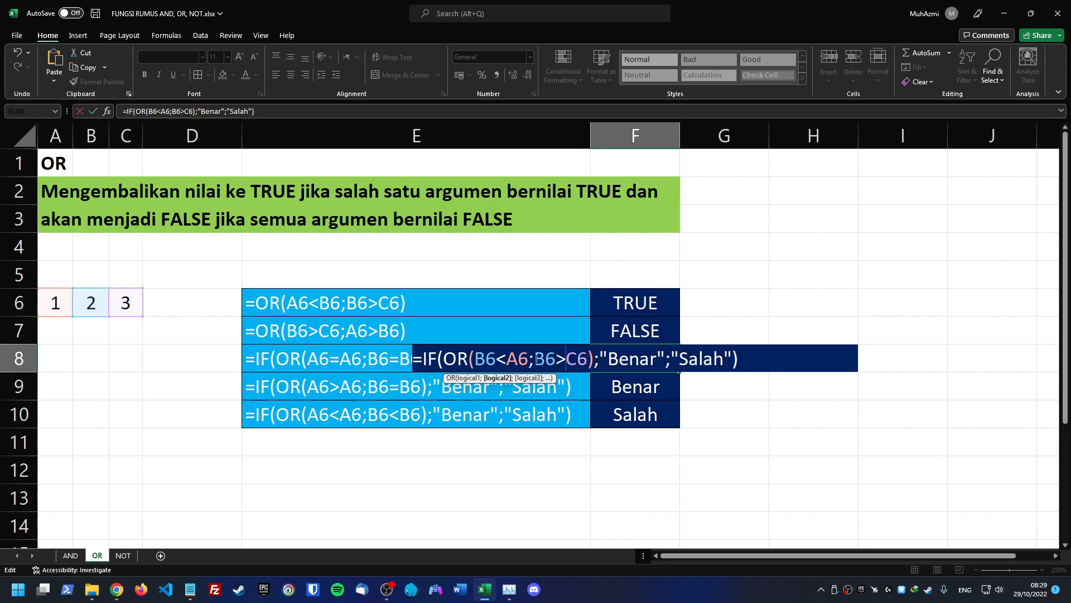
pyautogui.doubleClick(555, 359)
pyautogui.click(576, 359)
pyautogui.moveTo(566, 359)
pyautogui.mouseDown()
pyautogui.moveTo(587, 358)
pyautogui.moveTo(545, 359)
pyautogui.moveTo(587, 359)
pyautogui.mouseUp()
pyautogui.click(546, 360)
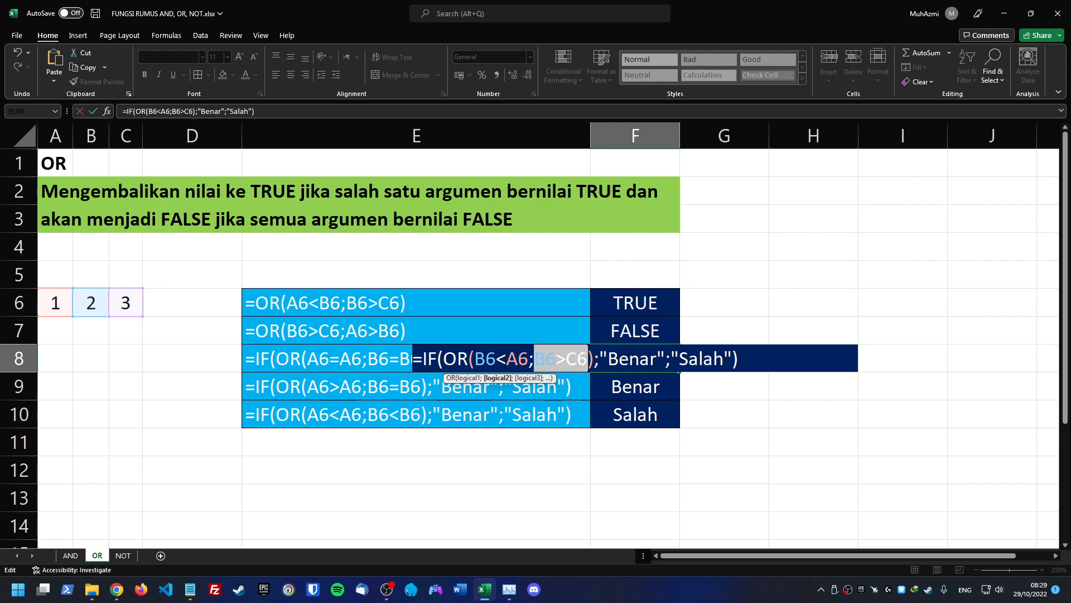
pyautogui.doubleClick(475, 358)
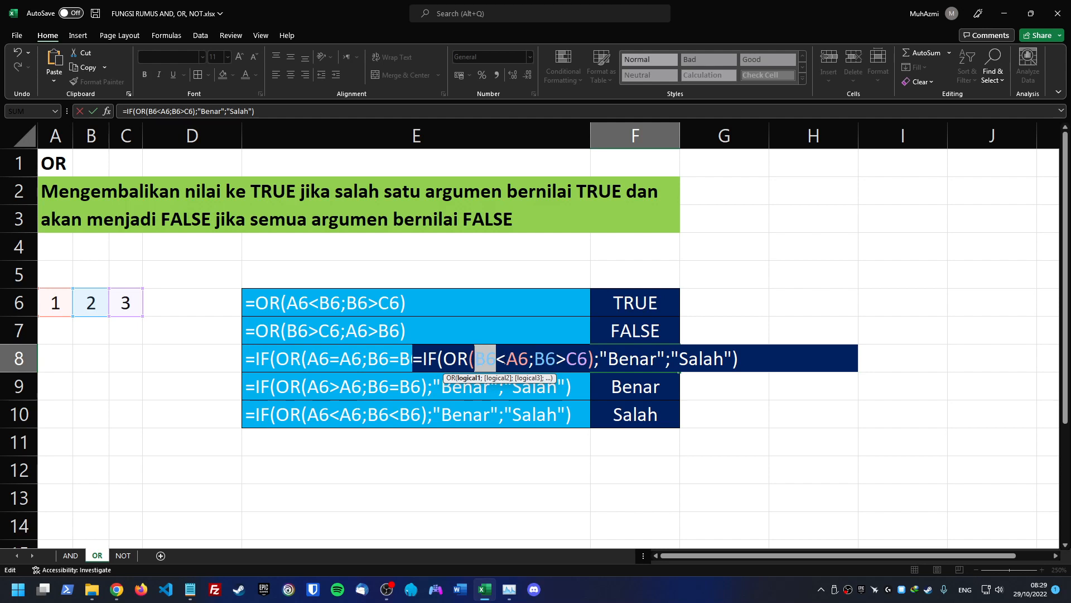
pyautogui.click(518, 359)
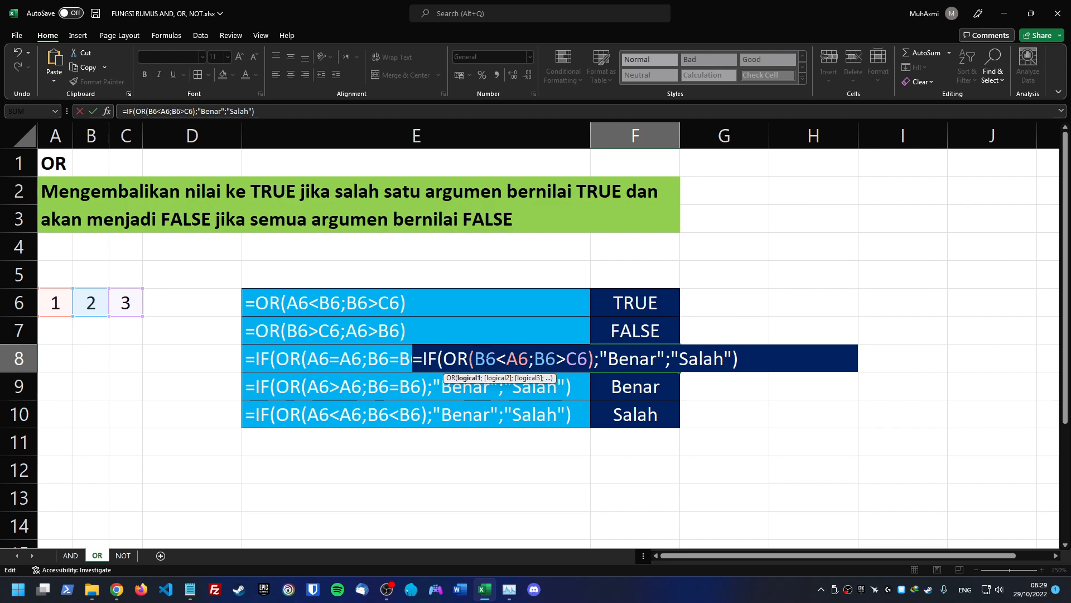
pyautogui.moveTo(518, 359); pyautogui.dragTo(592, 359)
pyautogui.click(594, 359)
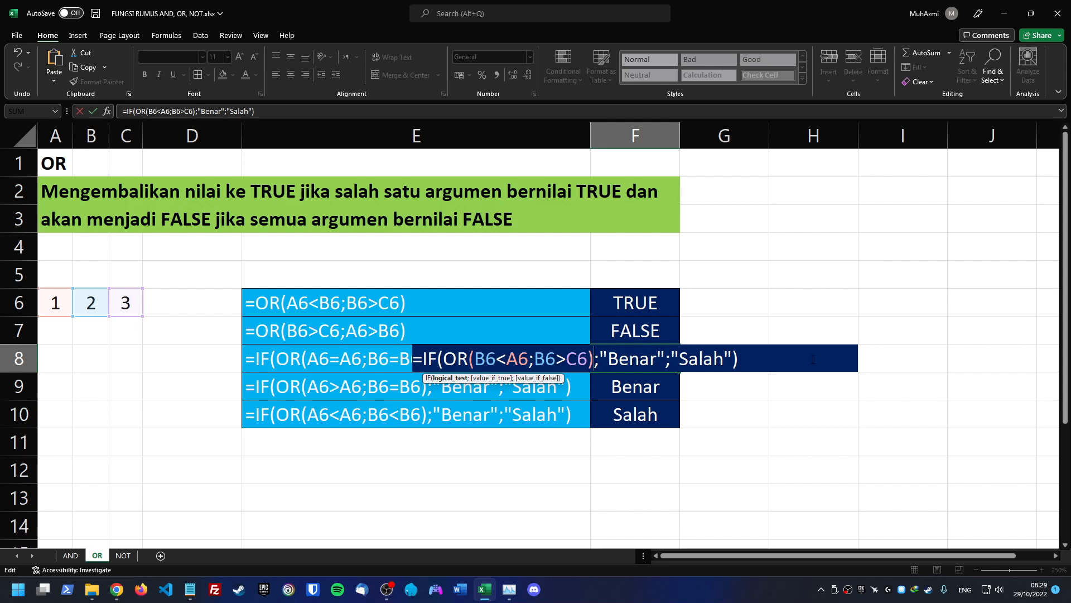
# Step: Commit F8's edited IF formula and copy its full text, =IF(OR(B6<A6;B6>C6);"Benar";"Salah")
pyautogui.press('Return')
pyautogui.click(645, 360)
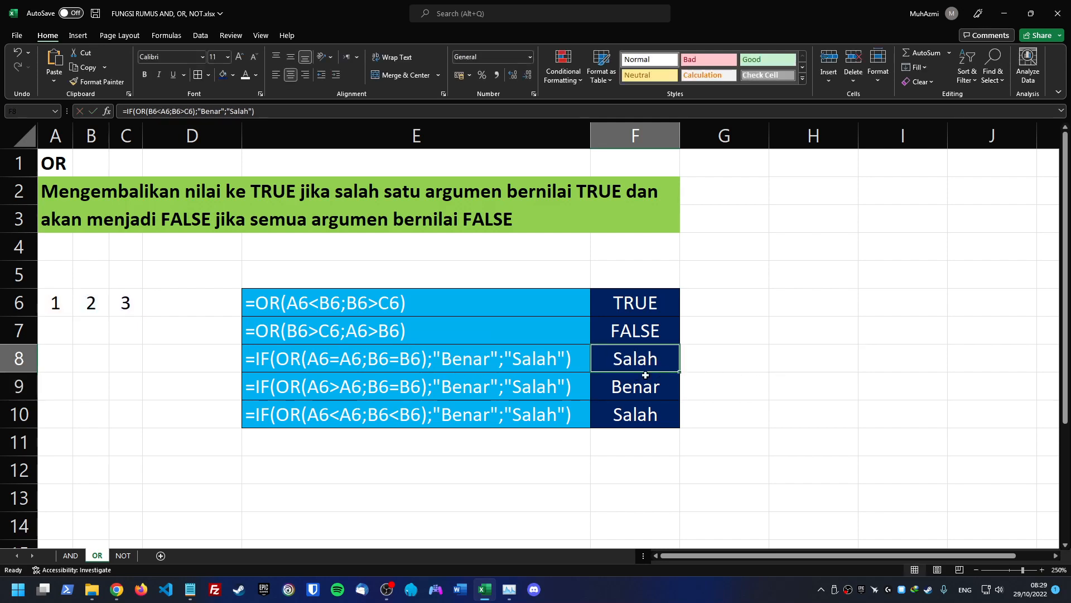
pyautogui.press('F2')
pyautogui.hotkey('ctrl', 'a')
pyautogui.hotkey('ctrl', 'c')
pyautogui.press('Escape')
# Step: Replace F9's formula with the copied IF formula and change its first OR condition to B6>A6
pyautogui.click(633, 379)
pyautogui.press('F2')
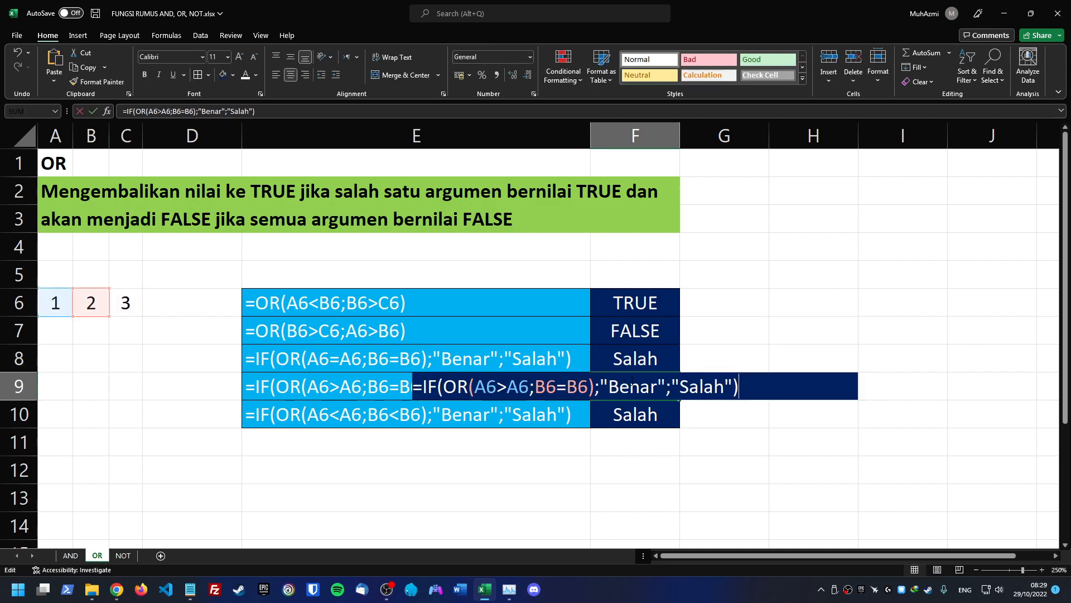
pyautogui.hotkey('ctrl', 'a')
pyautogui.hotkey('ctrl', 'v')
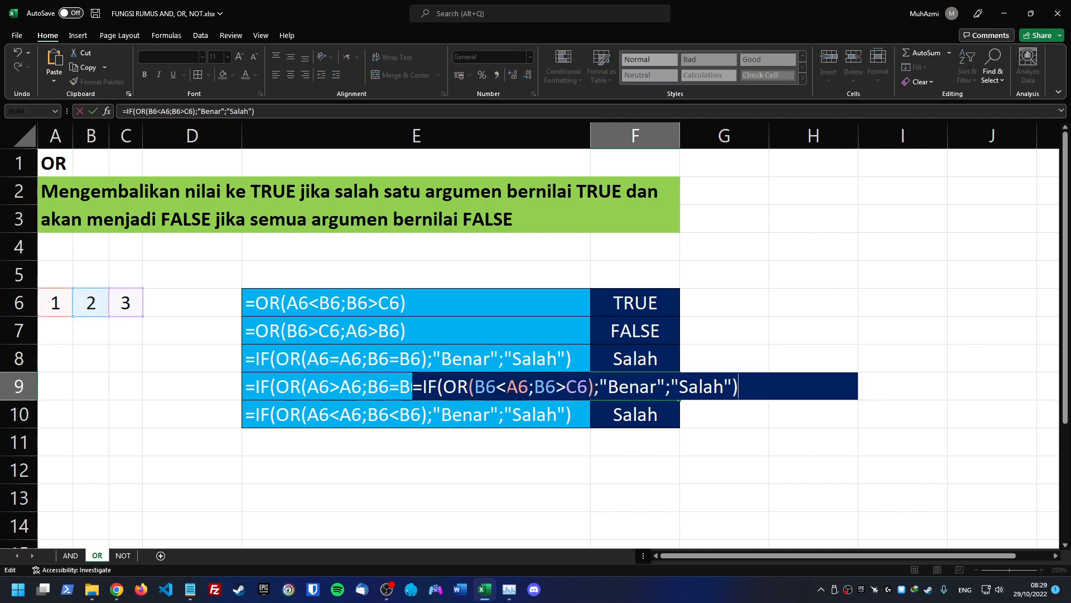
pyautogui.doubleClick(501, 384)
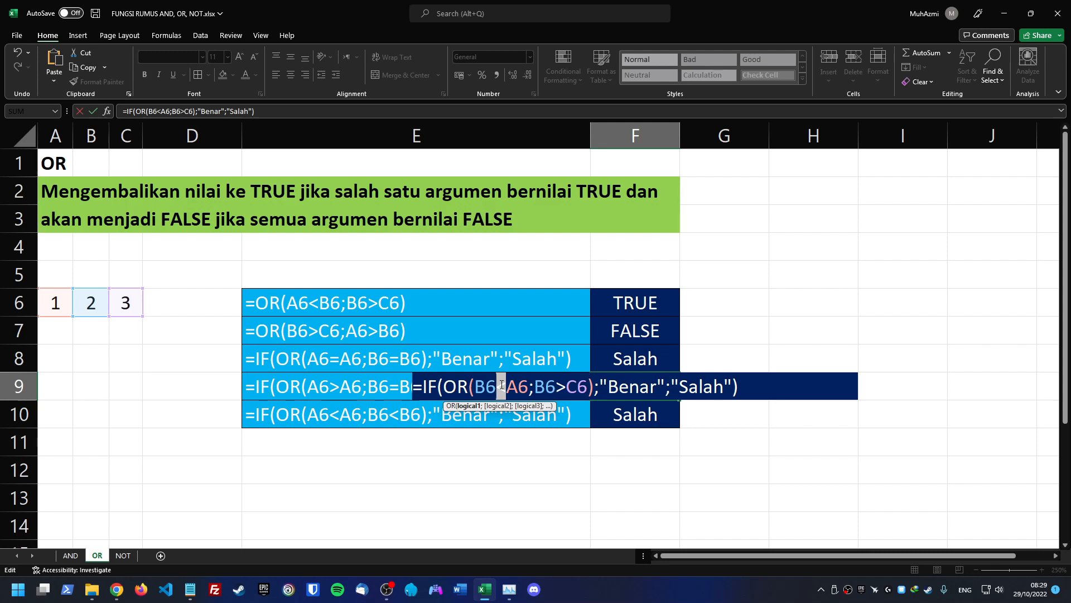
pyautogui.write('>')
pyautogui.press('Left')
pyautogui.press('Left')
# Step: Change the second OR condition inside F9's IF formula to C6>C6 and commit the formula
pyautogui.doubleClick(549, 387)
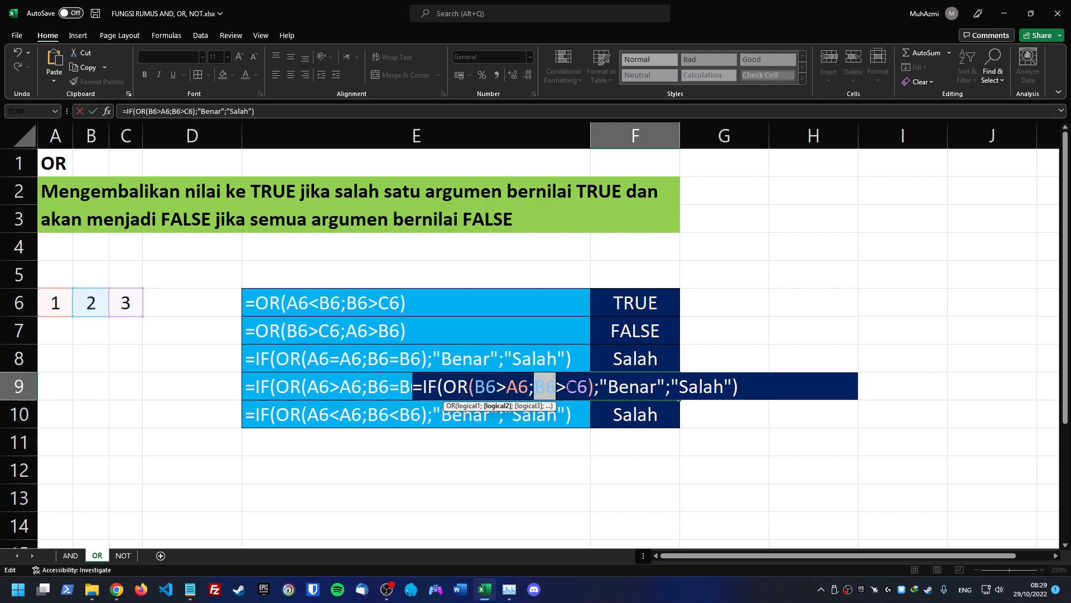
pyautogui.click(567, 387)
pyautogui.moveTo(546, 387); pyautogui.dragTo(536, 387)
pyautogui.write('C')
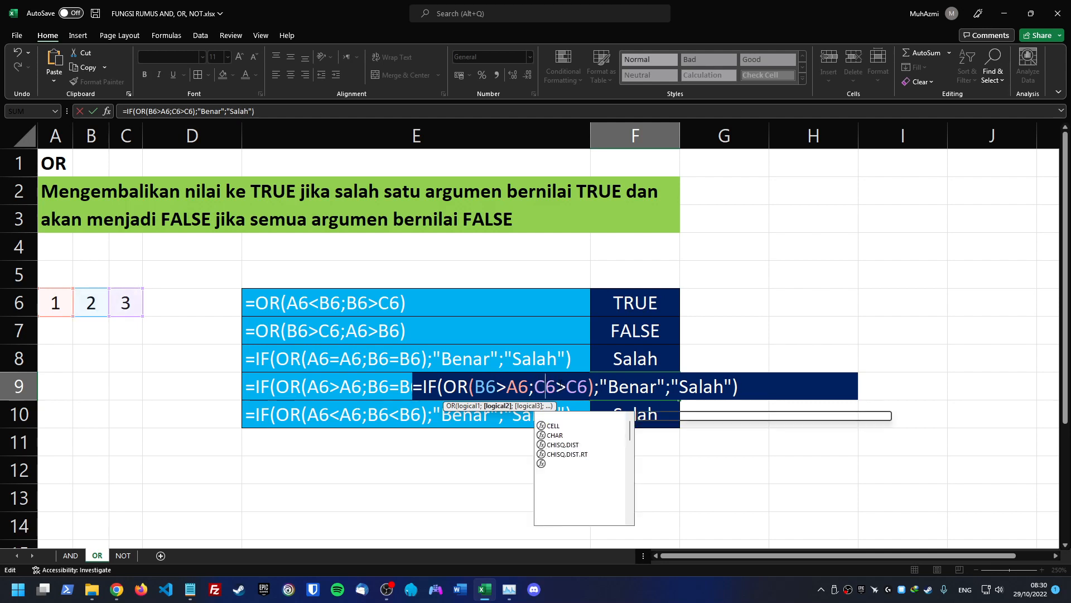
pyautogui.click(567, 386)
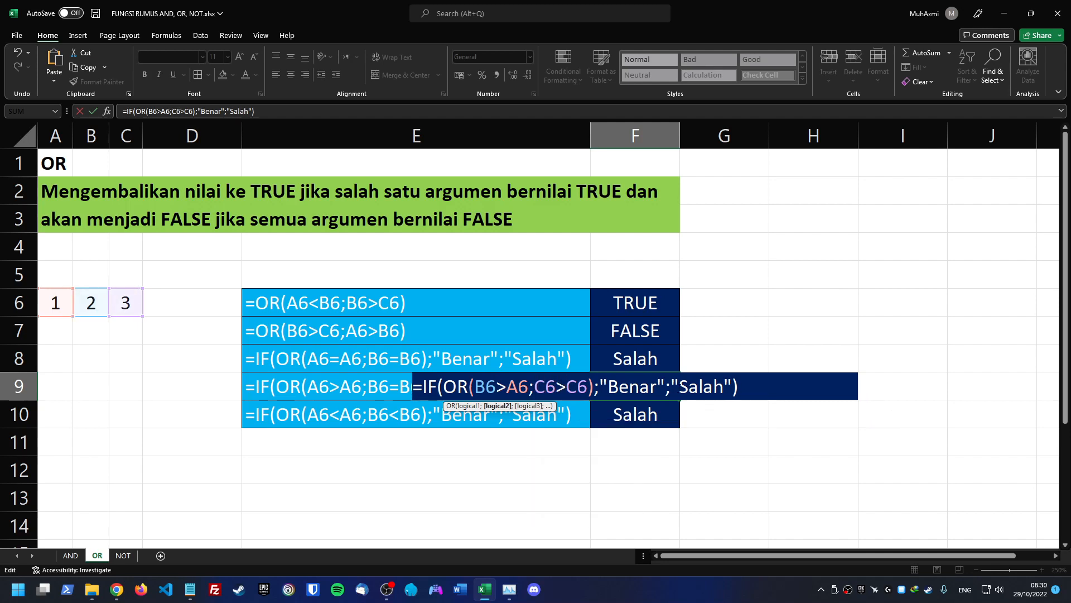
pyautogui.press('Return')
pyautogui.click(661, 389)
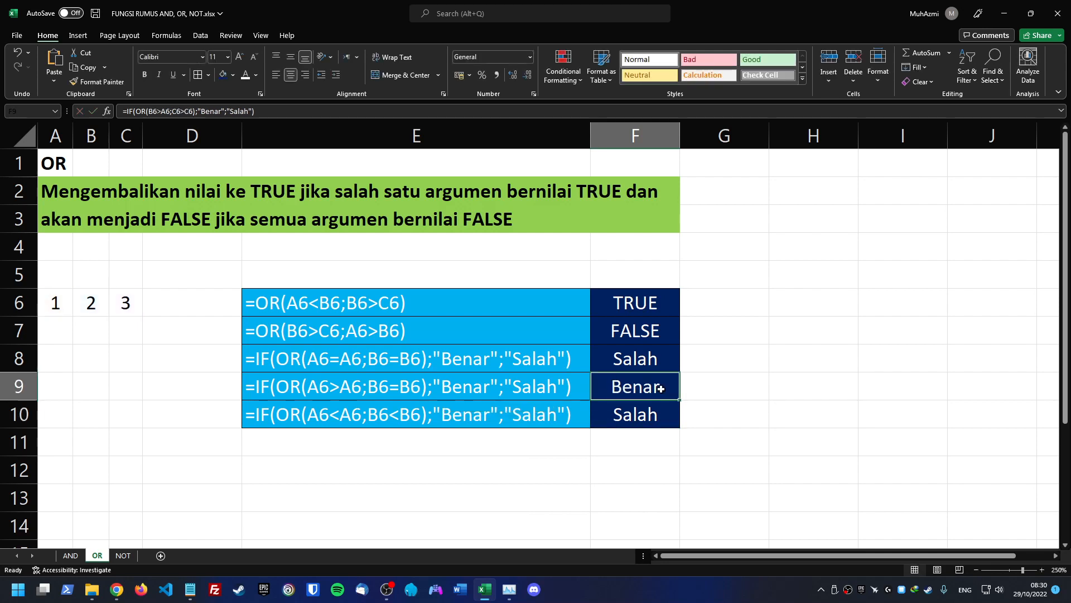
# Step: Check the OR conditions in the IF formulas of F10 and F8
pyautogui.doubleClick(645, 414)
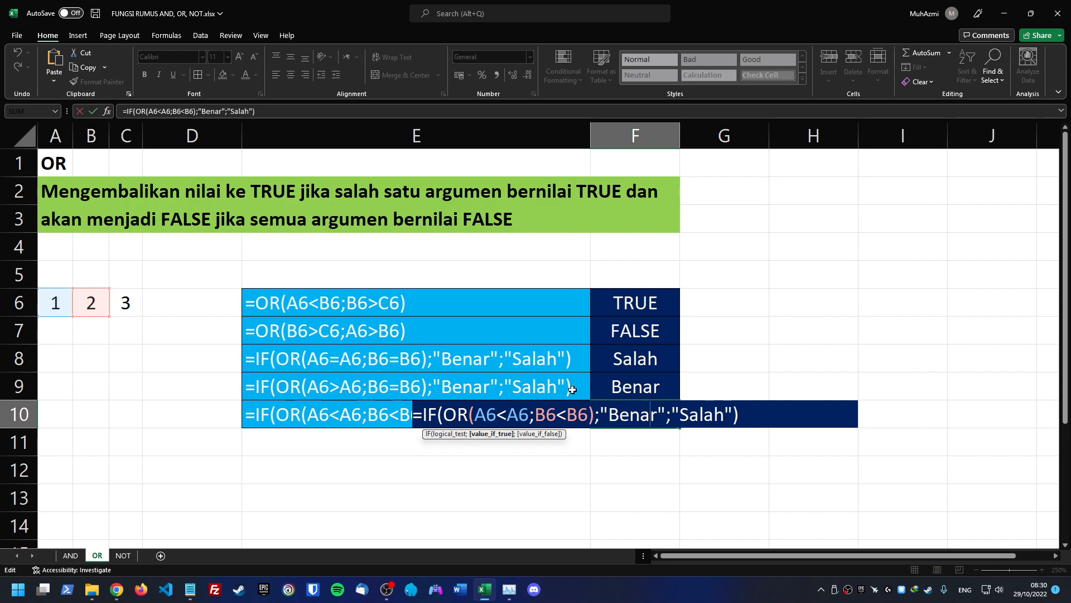
pyautogui.press('Escape')
pyautogui.doubleClick(634, 360)
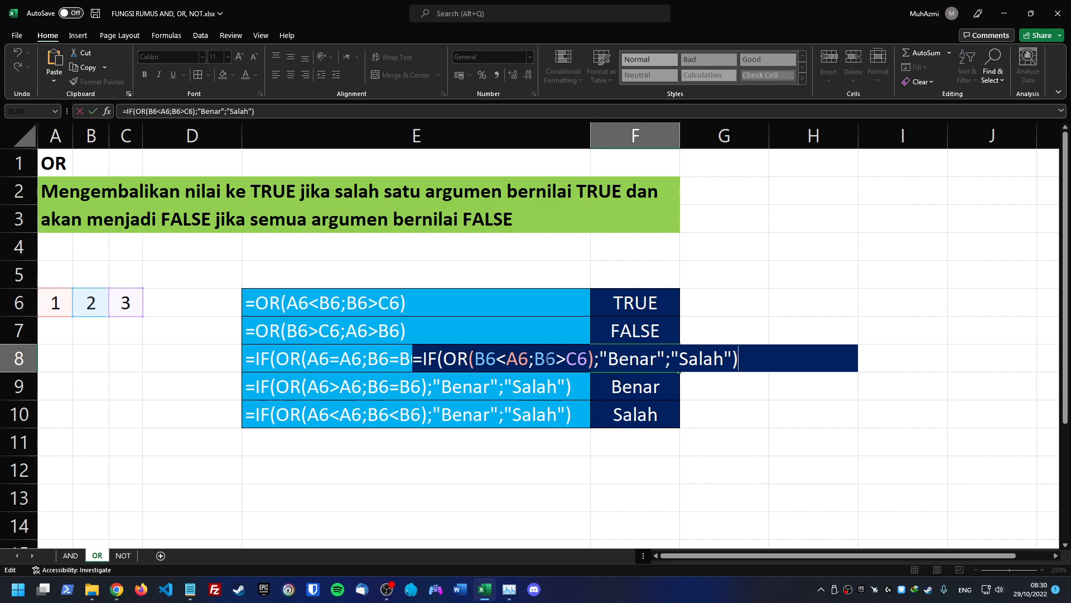
pyautogui.click(486, 357)
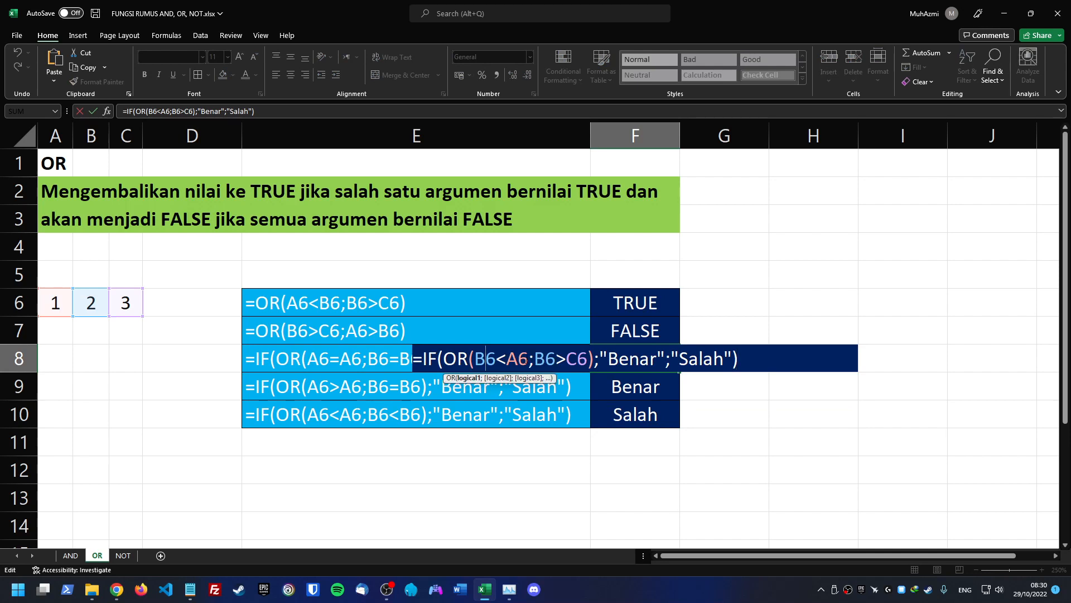
pyautogui.press('Escape')
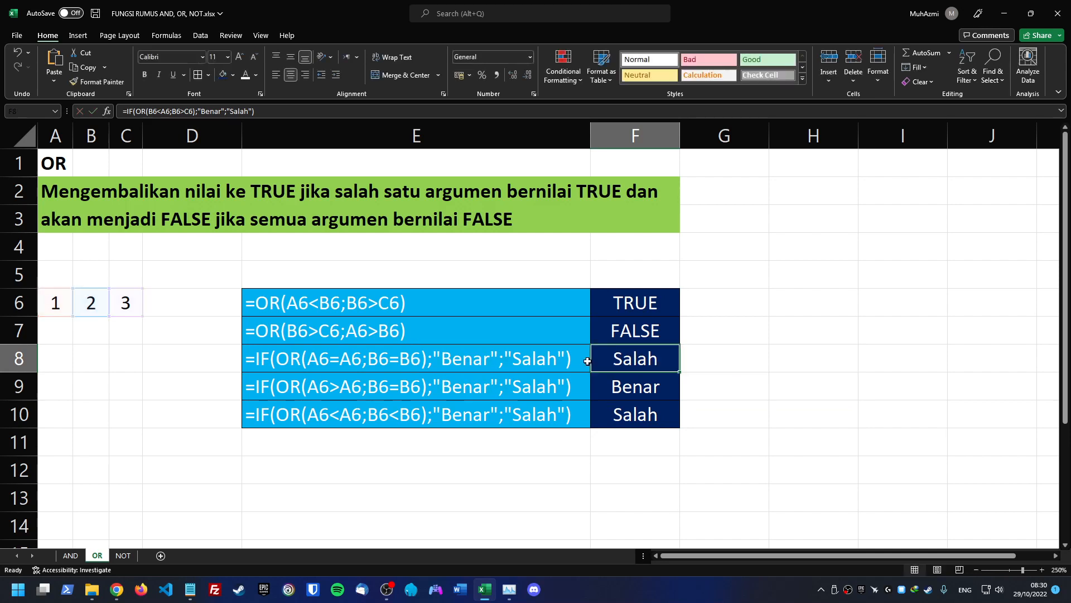
# Step: Delete the entire row 10, which holds the last IF and OR example
pyautogui.click(514, 414)
pyautogui.rightClick(504, 418)
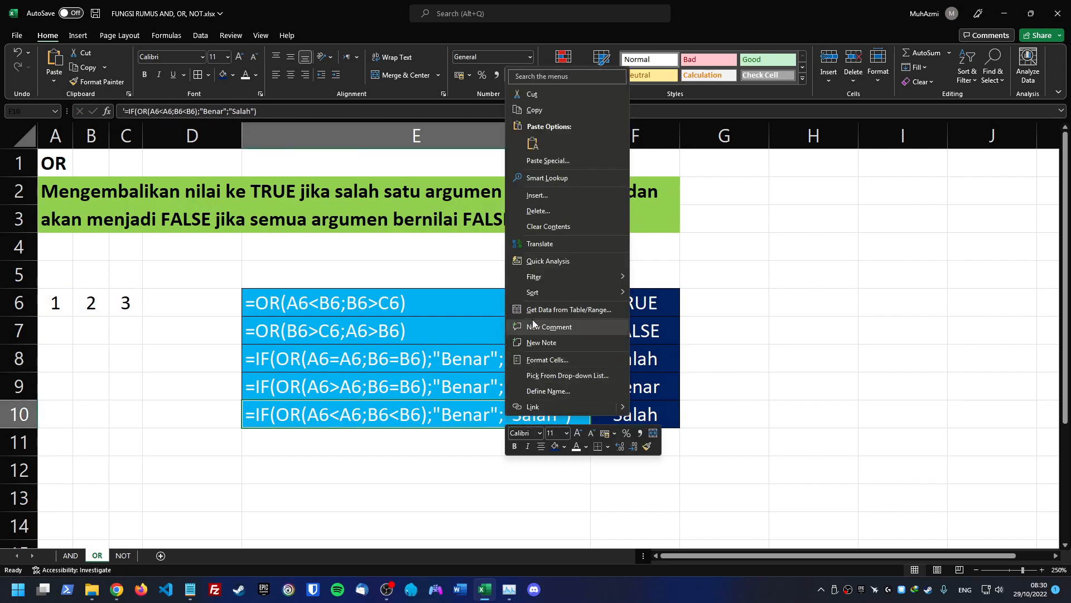
pyautogui.click(565, 211)
pyautogui.click(549, 230)
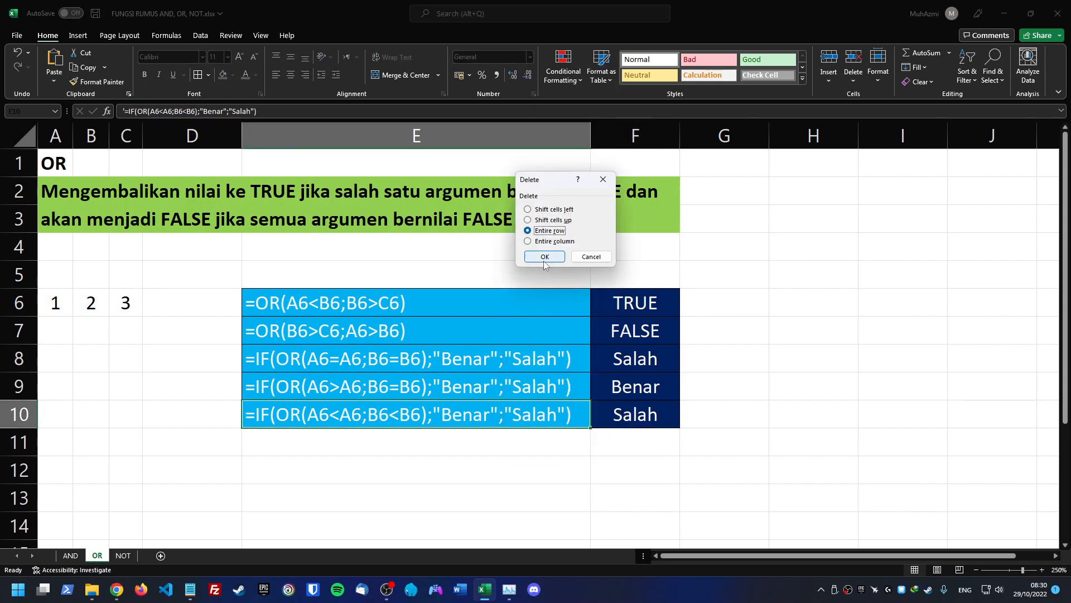
pyautogui.click(545, 256)
pyautogui.click(686, 379)
# Step: Examine the two OR conditions, B6<A6 and B6>C6, in F8's IF formula against the numbers in row 6
pyautogui.click(636, 366)
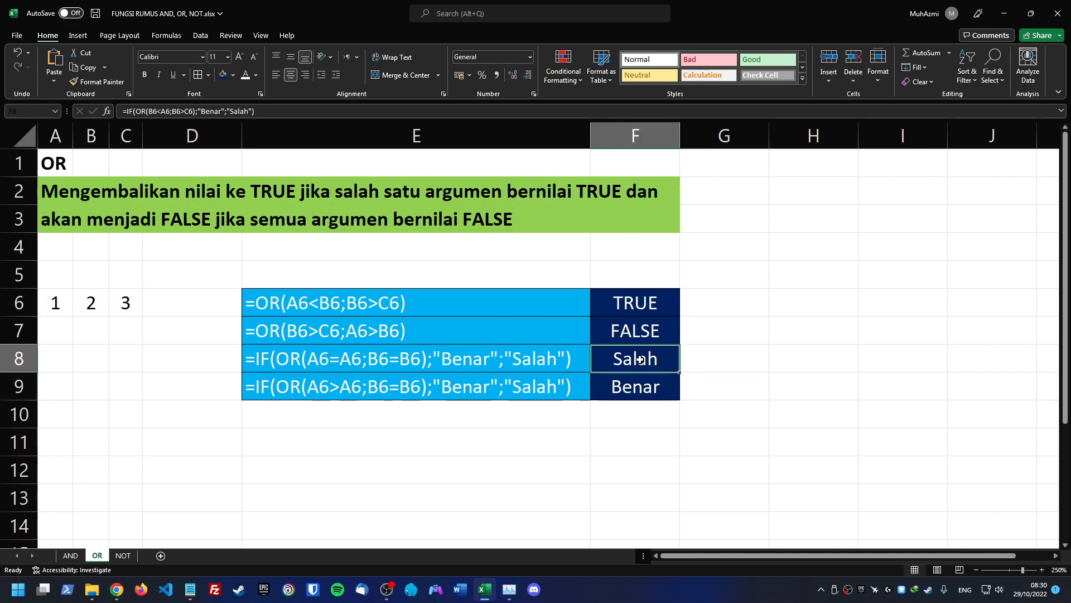
pyautogui.press('F2')
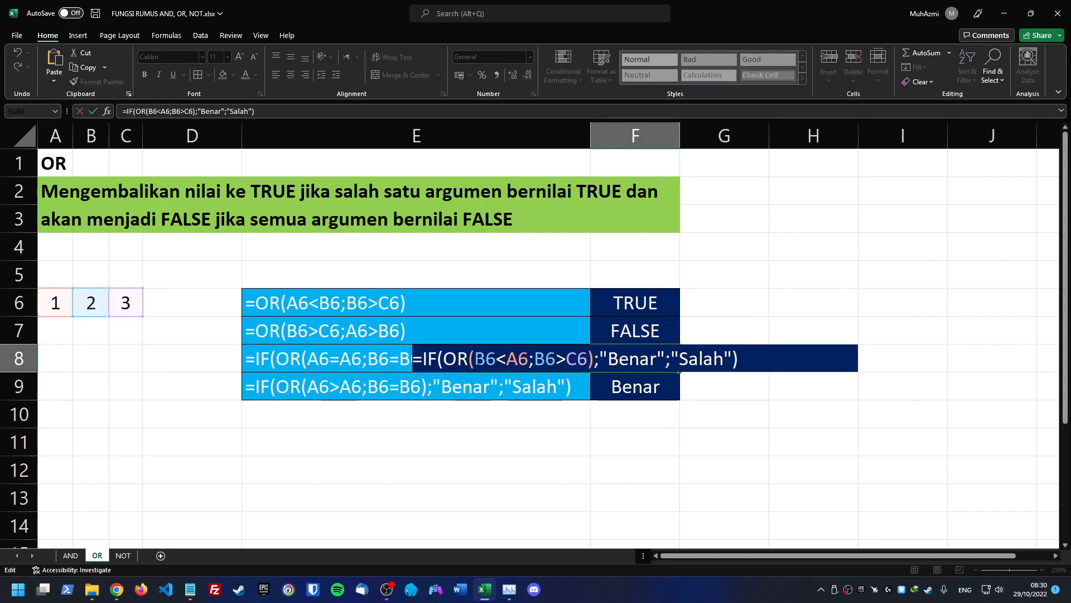
pyautogui.moveTo(478, 358); pyautogui.dragTo(506, 358)
pyautogui.press('Escape')
pyautogui.press('F2')
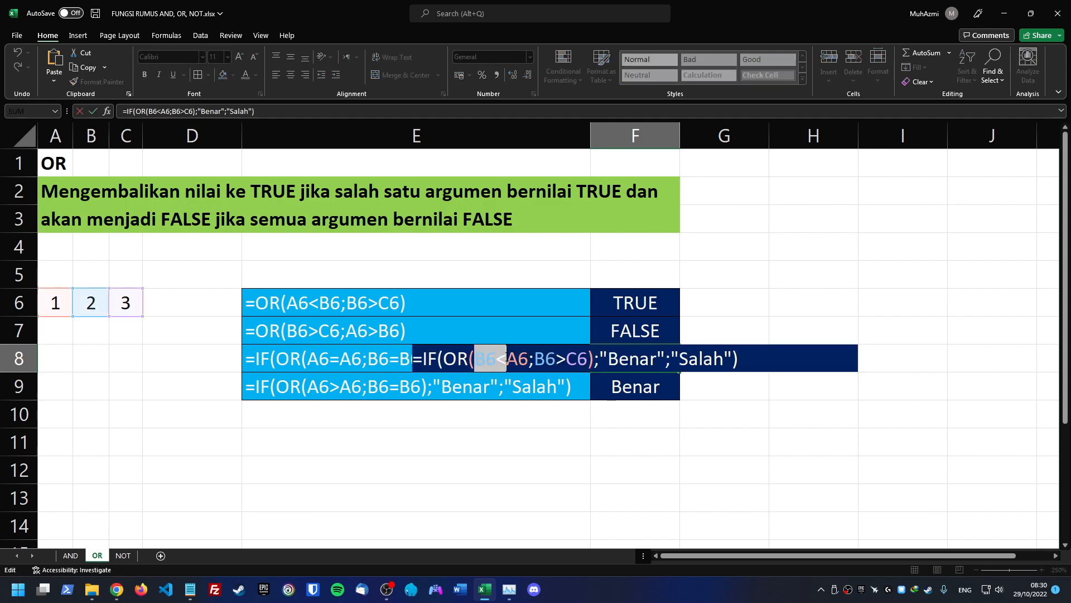
pyautogui.click(507, 358)
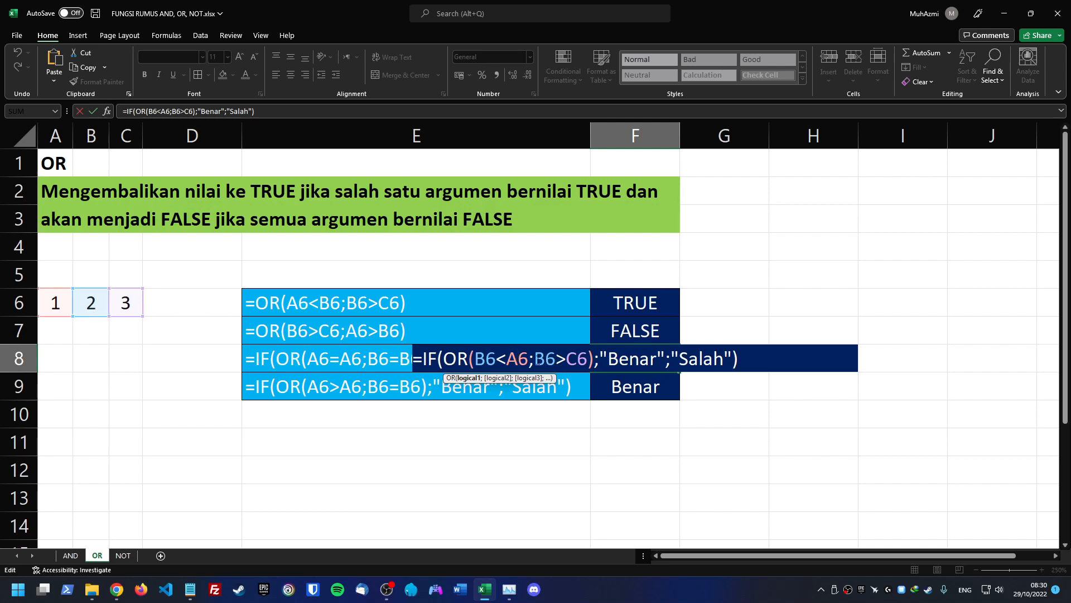
pyautogui.moveTo(536, 359); pyautogui.dragTo(588, 359)
pyautogui.click(461, 360)
pyautogui.moveTo(473, 360); pyautogui.dragTo(589, 360)
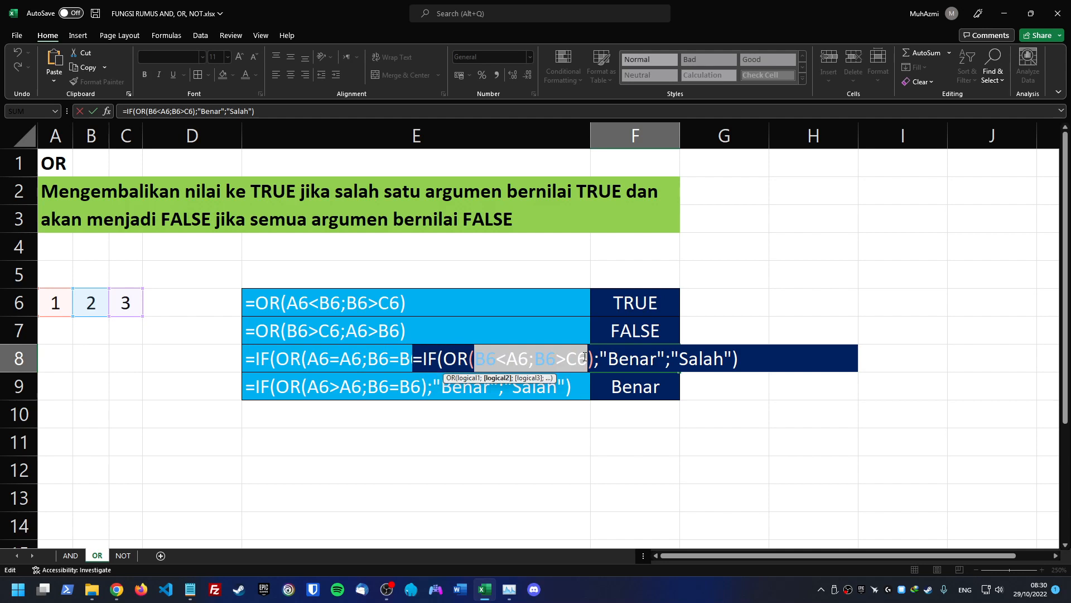
pyautogui.click(589, 359)
pyautogui.press('Return')
# Step: Change the second OR condition inside F9's IF formula to B6>C6 and commit the formula
pyautogui.click(637, 386)
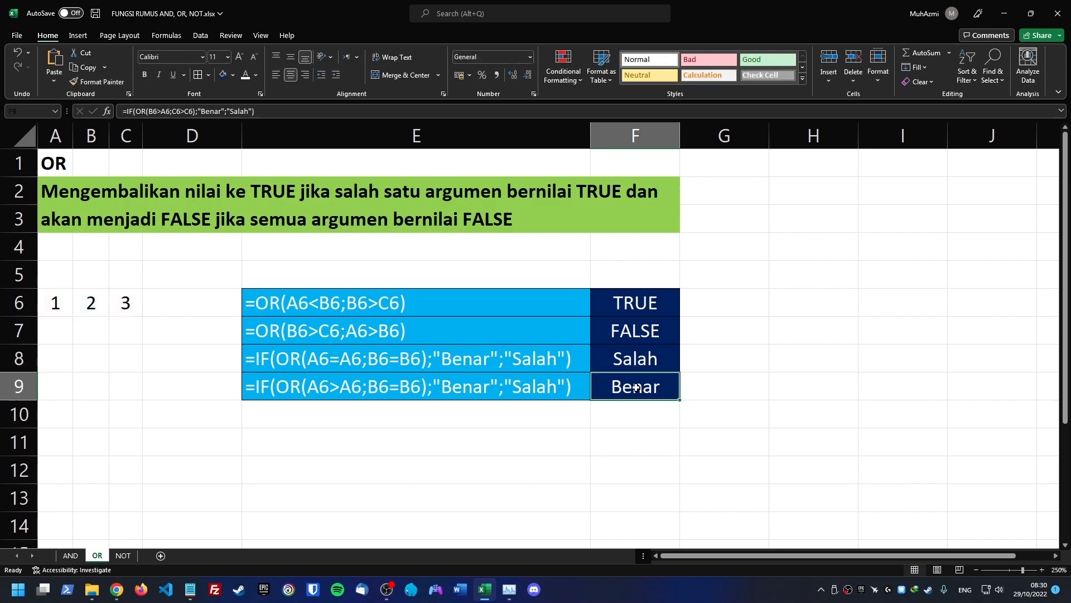
pyautogui.press('F2')
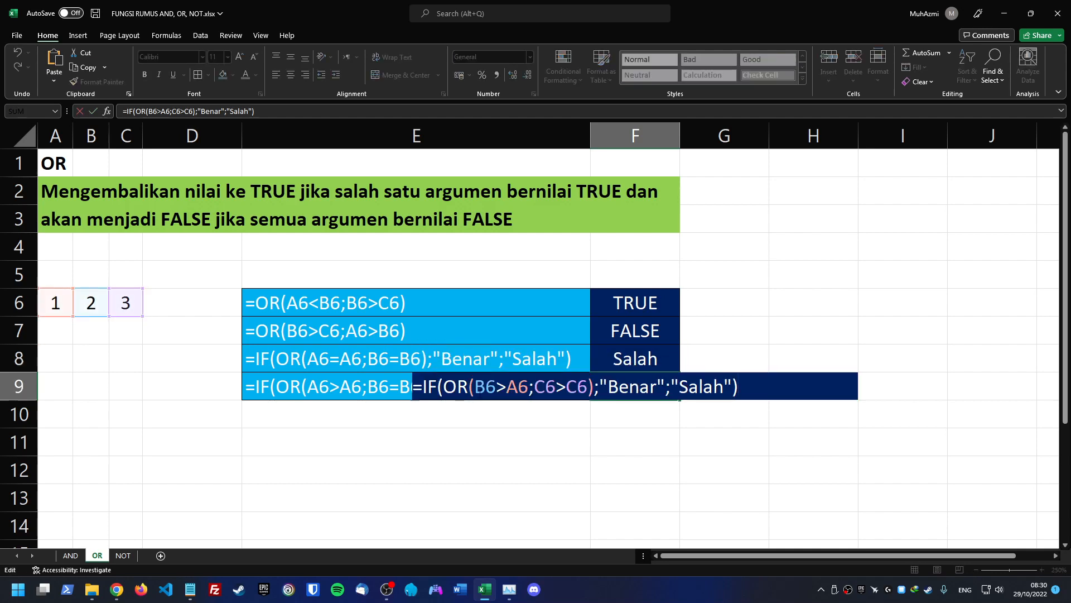
pyautogui.moveTo(476, 387); pyautogui.dragTo(528, 387)
pyautogui.click(486, 387)
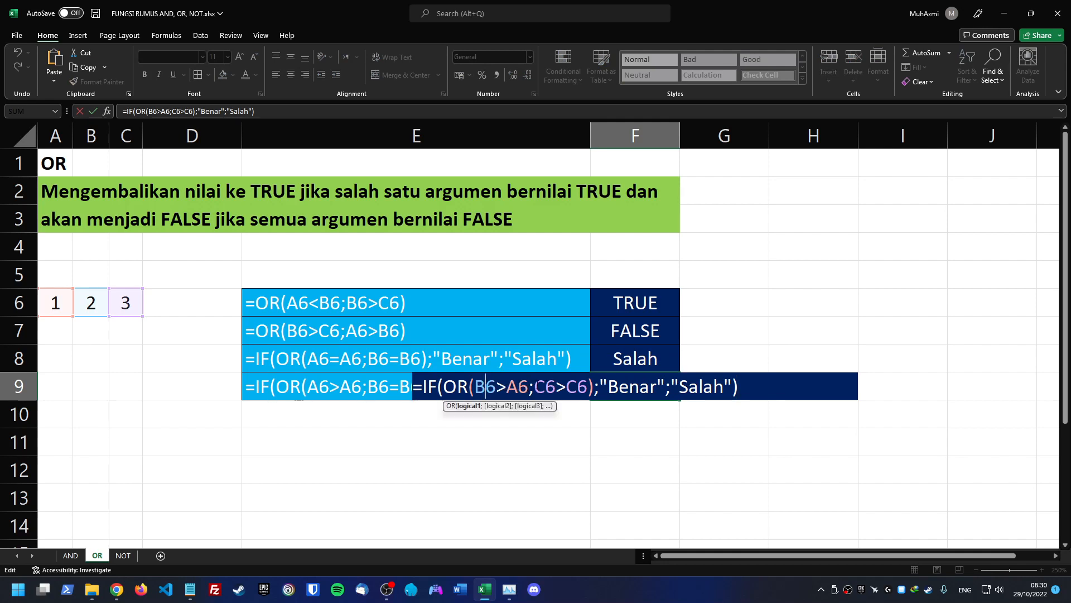
pyautogui.moveTo(536, 386)
pyautogui.mouseDown()
pyautogui.moveTo(577, 386)
pyautogui.moveTo(540, 385)
pyautogui.mouseUp()
pyautogui.click(569, 386)
pyautogui.write('b')
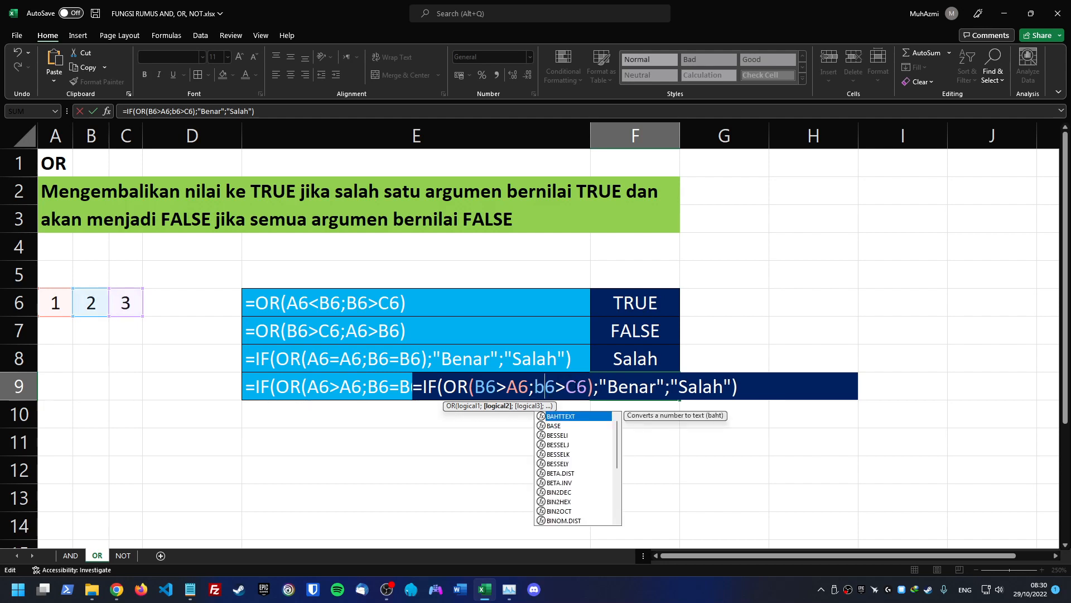
pyautogui.press('BackSpace')
pyautogui.write('B')
pyautogui.press('Return')
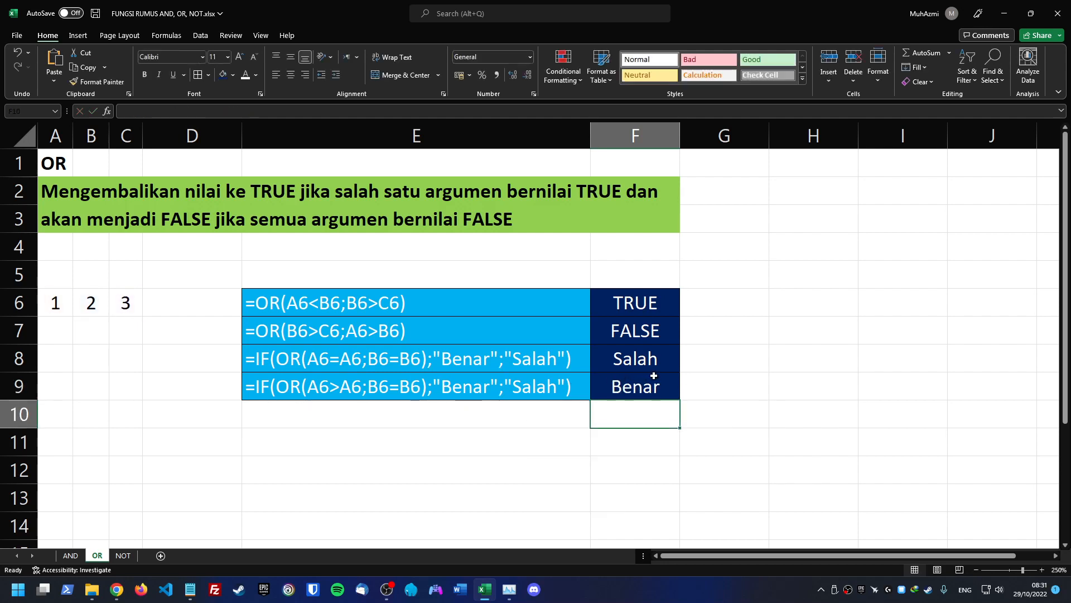
# Step: Examine the OR conditions in F9's IF formula, B6>A6 and B6>C6, and compare them with those in F8
pyautogui.click(634, 392)
pyautogui.doubleClick(634, 392)
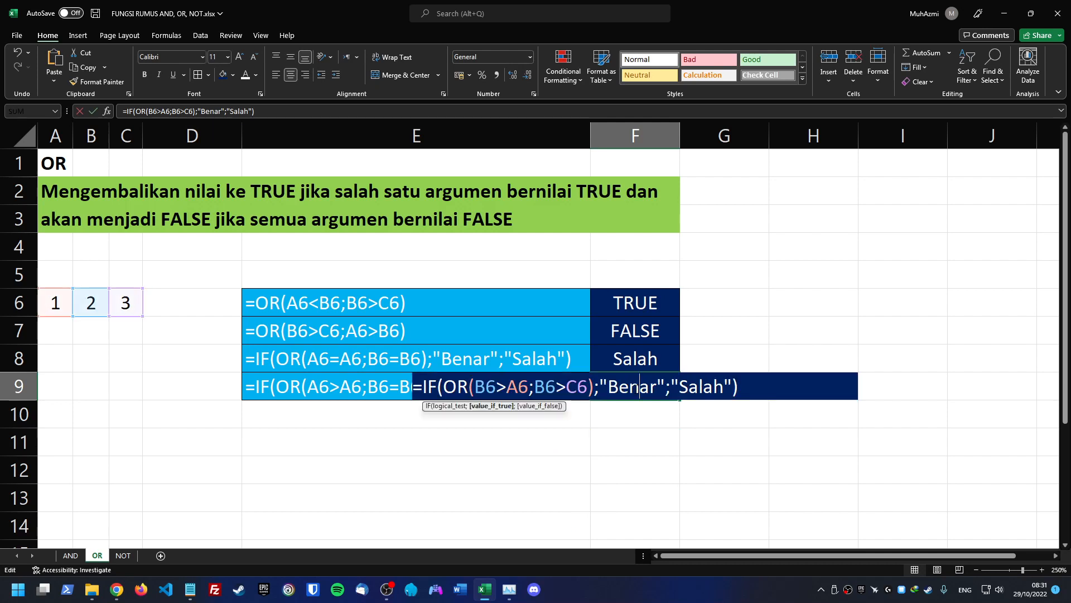
pyautogui.moveTo(475, 386); pyautogui.dragTo(529, 386)
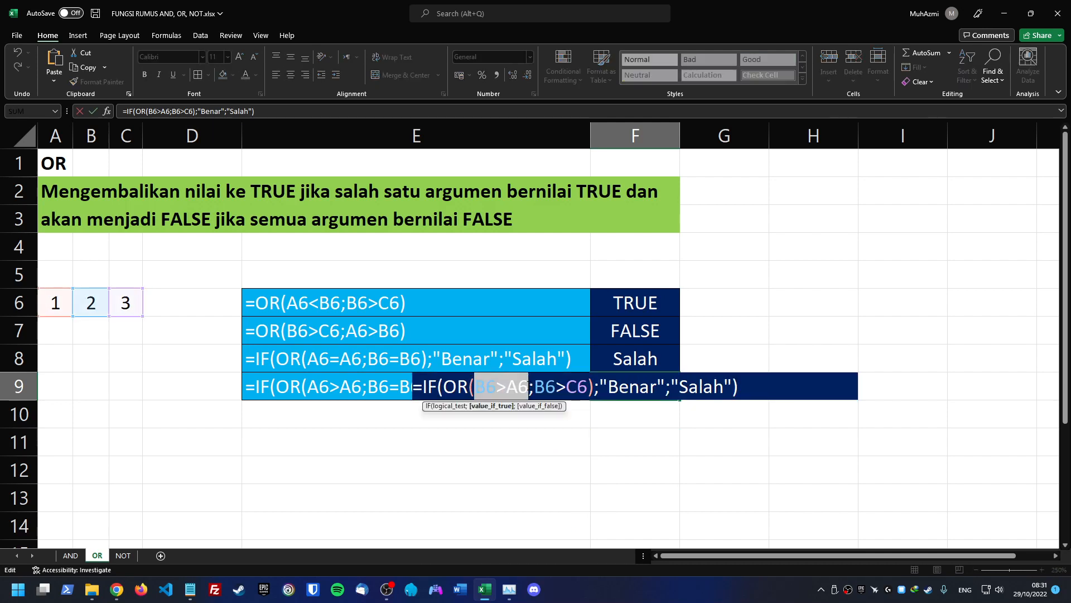
pyautogui.click(555, 386)
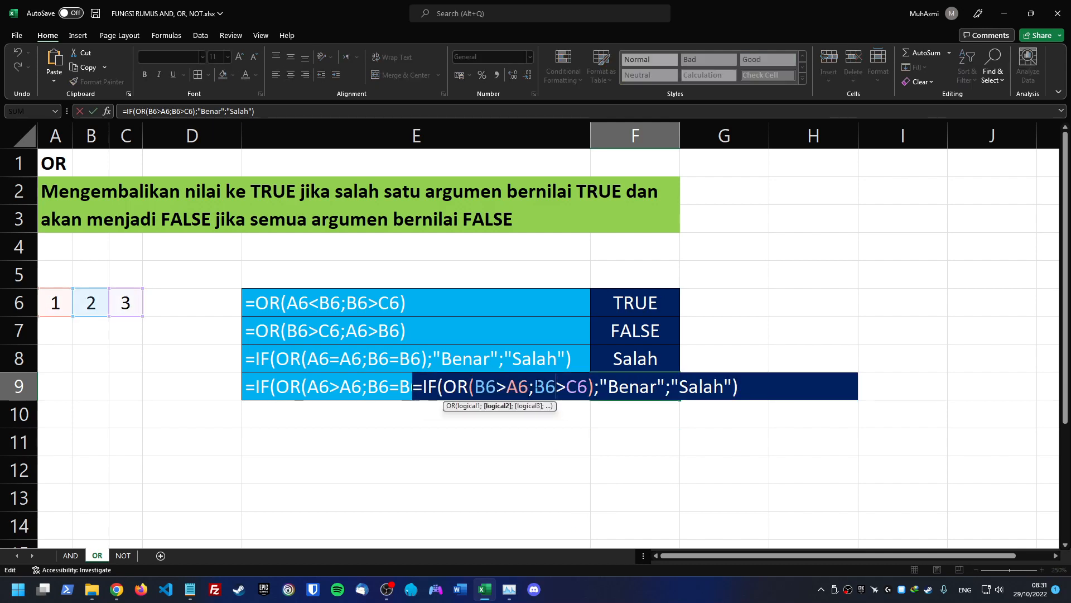
pyautogui.moveTo(534, 386)
pyautogui.mouseDown()
pyautogui.moveTo(588, 386)
pyautogui.moveTo(552, 386)
pyautogui.mouseUp()
pyautogui.click(578, 386)
pyautogui.click(557, 386)
pyautogui.press('Return')
pyautogui.click(654, 388)
pyautogui.doubleClick(655, 387)
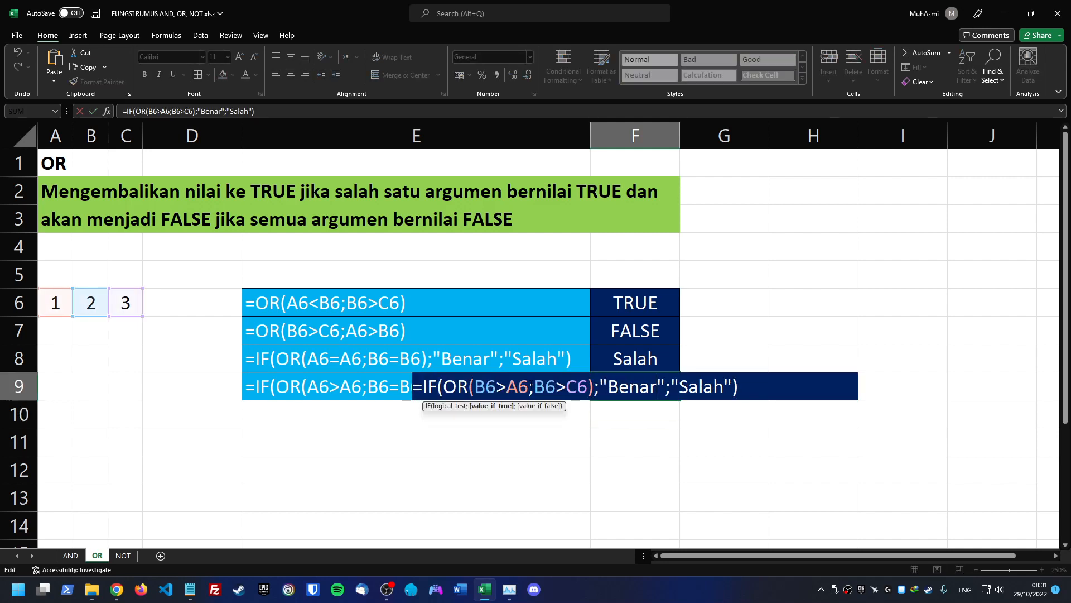
pyautogui.moveTo(530, 386); pyautogui.dragTo(475, 384)
pyautogui.press('Escape')
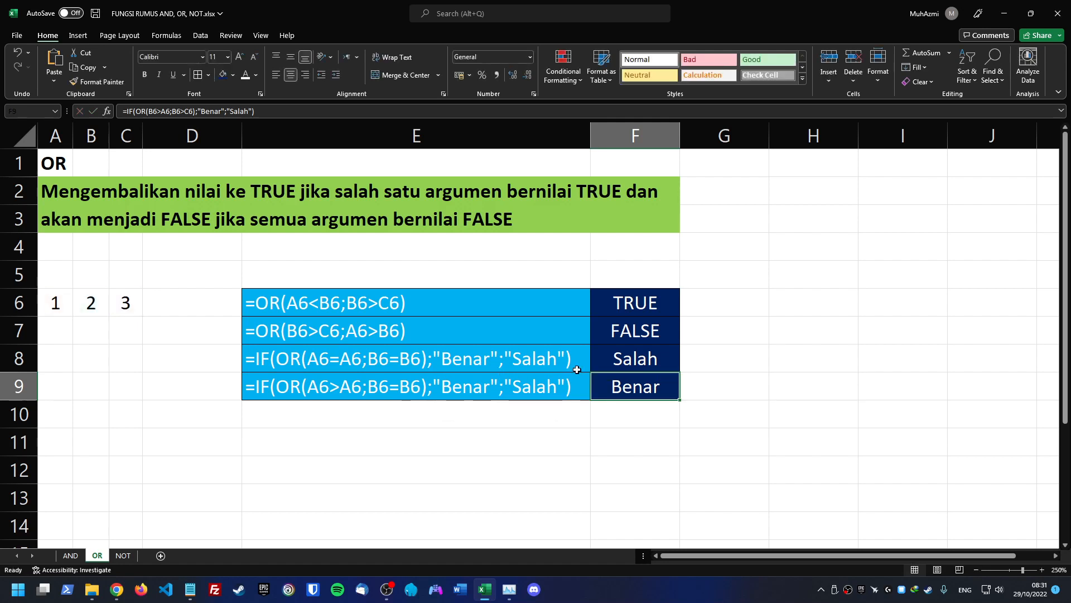
pyautogui.doubleClick(626, 363)
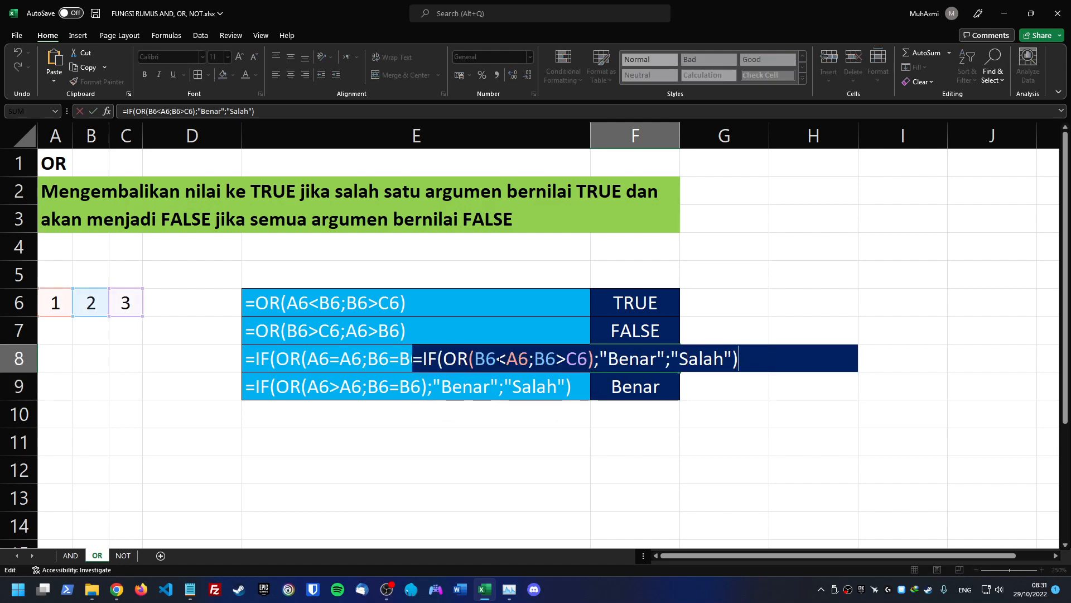
pyautogui.moveTo(477, 358); pyautogui.dragTo(507, 359)
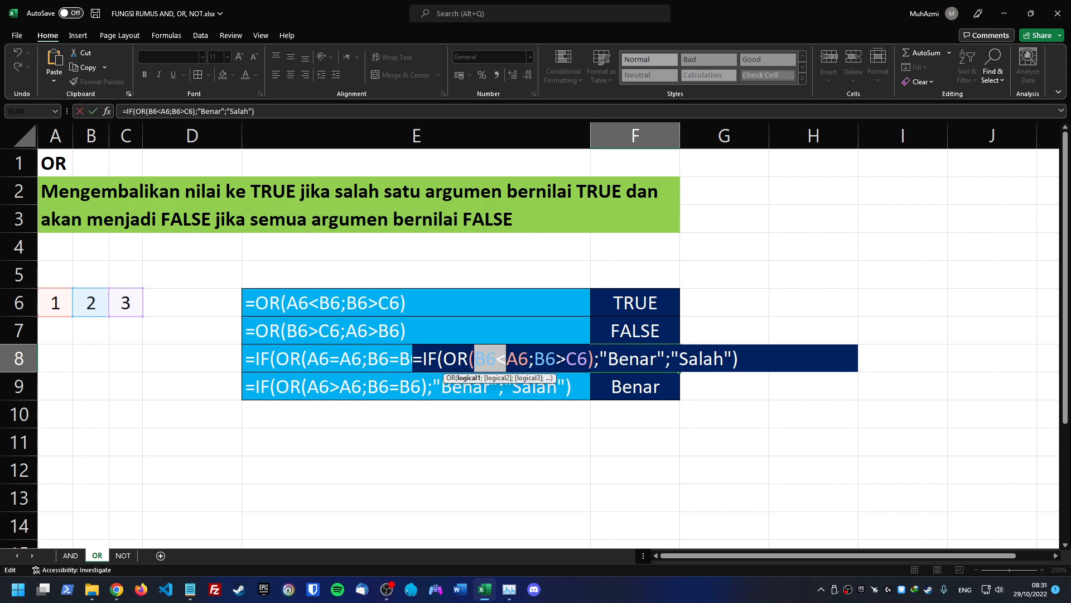
pyautogui.moveTo(534, 358); pyautogui.dragTo(585, 360)
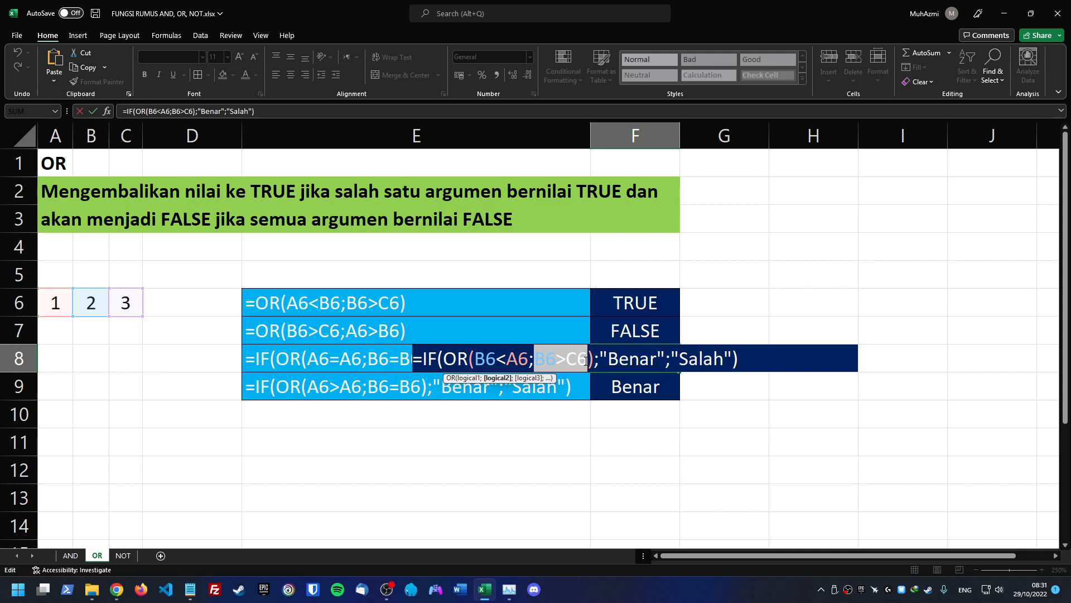
pyautogui.press('Escape')
# Step: Replace the displayed formula text in E8 with F8's formula, =IF(OR(B6<A6;B6>C6);"Benar";"Salah"), keeping it as text
pyautogui.doubleClick(663, 369)
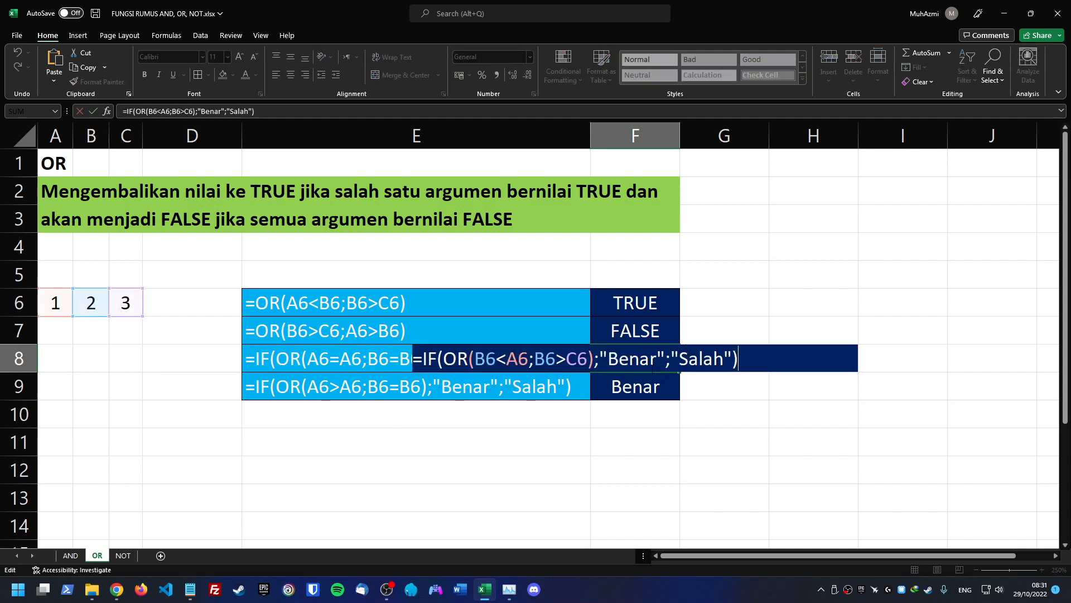
pyautogui.hotkey('ctrl', 'a')
pyautogui.hotkey('ctrl', 'c')
pyautogui.press('Escape')
pyautogui.doubleClick(408, 364)
pyautogui.write('q')
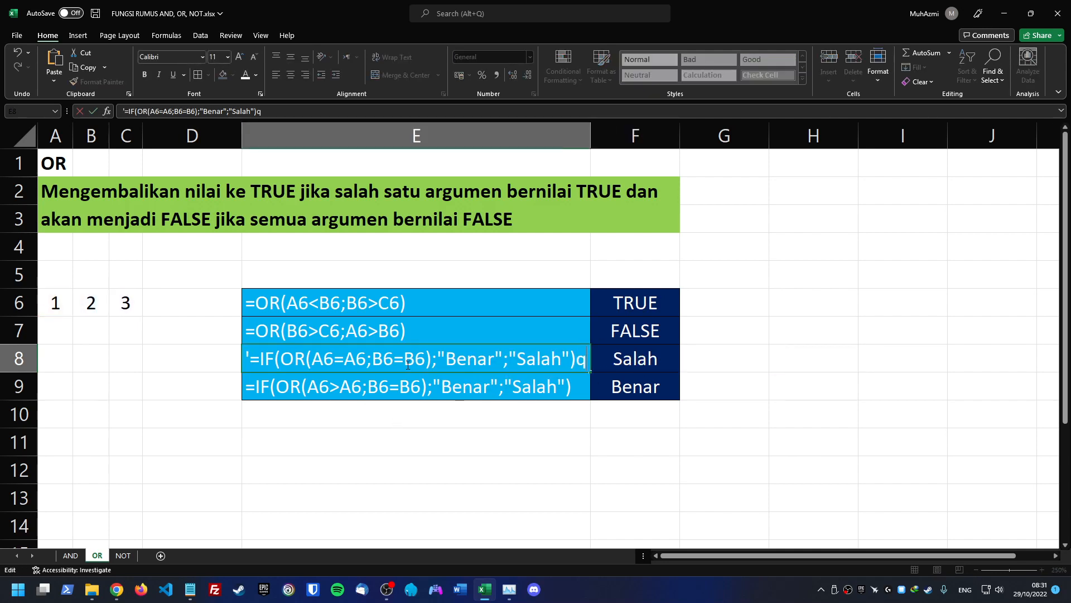
pyautogui.press('Right')
pyautogui.hotkey('shift', 'End')
pyautogui.hotkey('ctrl', 'v')
pyautogui.press('Return')
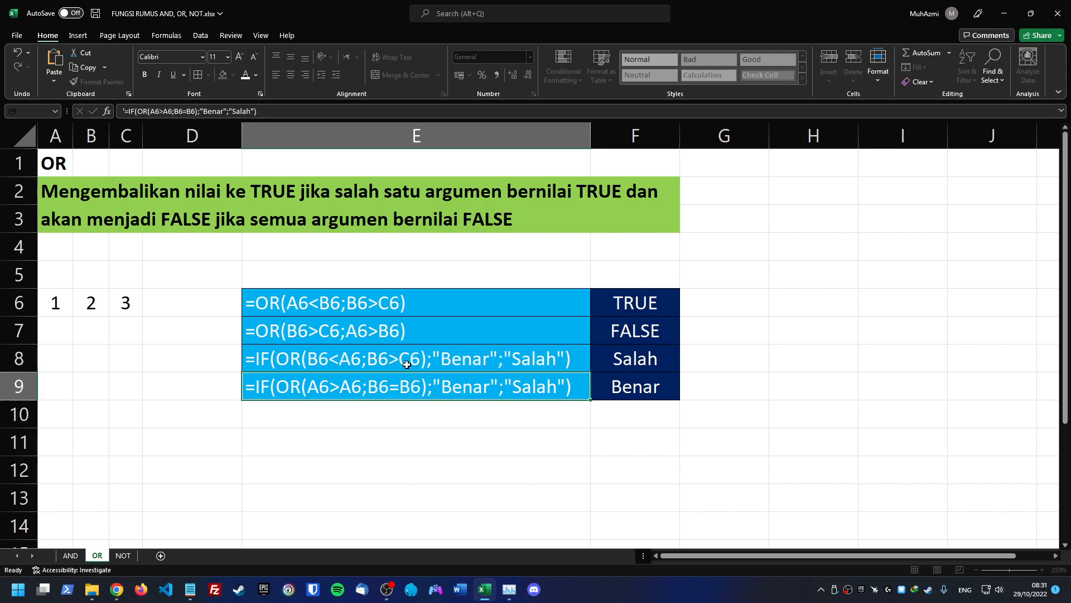
# Step: Replace the displayed formula text in E9 with F9's formula, =IF(OR(B6>A6;B6>C6);"Benar";"Salah"), keeping it as text, and save the workbook
pyautogui.doubleClick(653, 388)
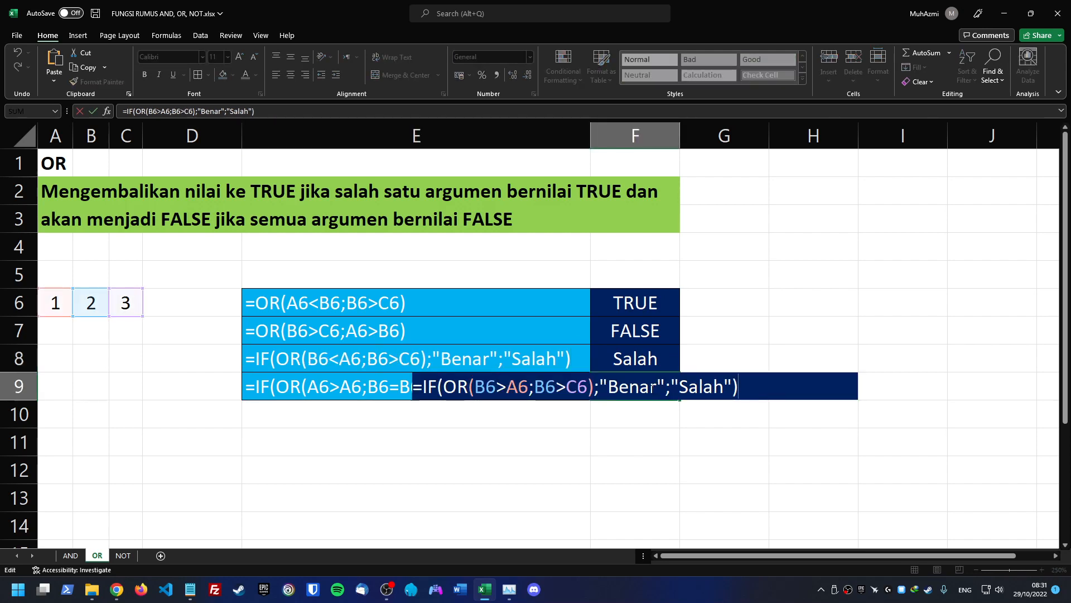
pyautogui.hotkey('ctrl', 'a')
pyautogui.write('=')
pyautogui.click(332, 388)
pyautogui.press('Return')
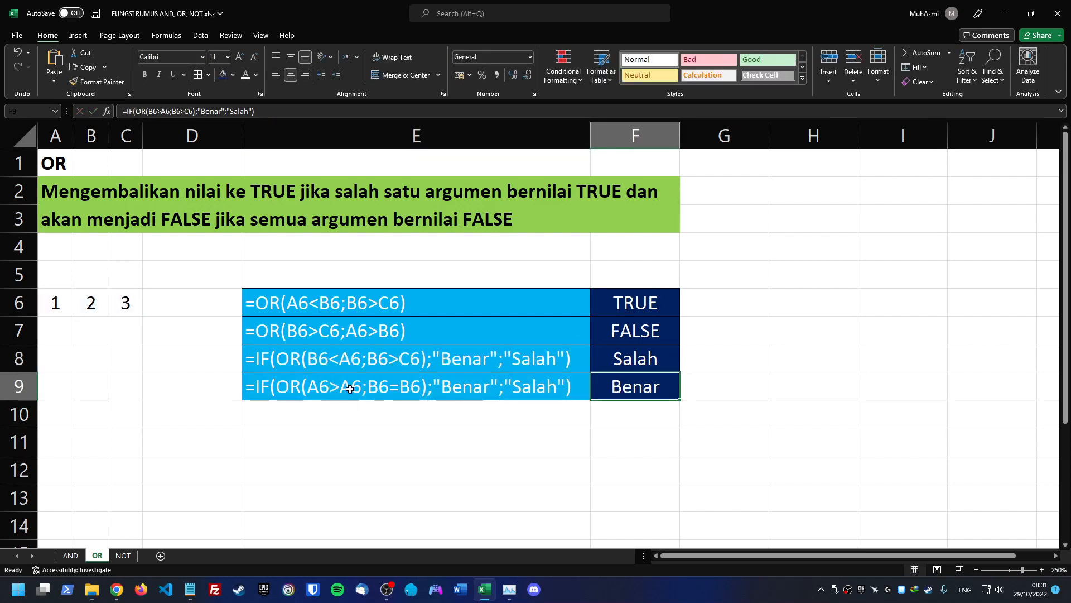
pyautogui.doubleClick(353, 388)
pyautogui.press('Home')
pyautogui.press('Right')
pyautogui.hotkey('shift', 'End')
pyautogui.write('=IF(OR(B6>A6;B6>C6);"Benar";"Salah")')
pyautogui.press('Return')
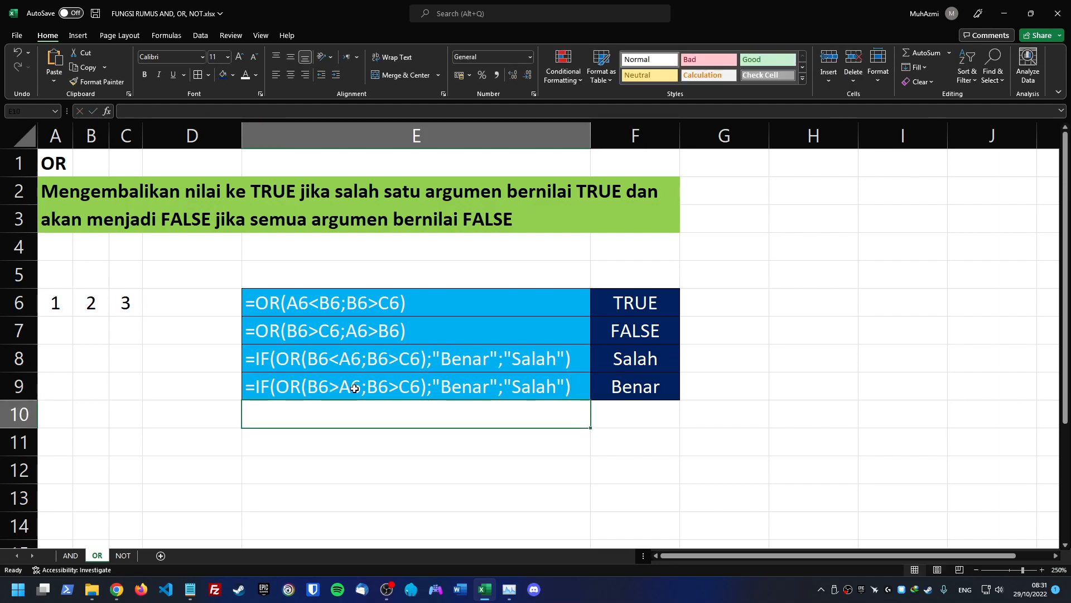
pyautogui.hotkey('ctrl', 's')
# Step: Open the NOT worksheet and highlight its food production and sales table, A5:D8
pyautogui.click(122, 555)
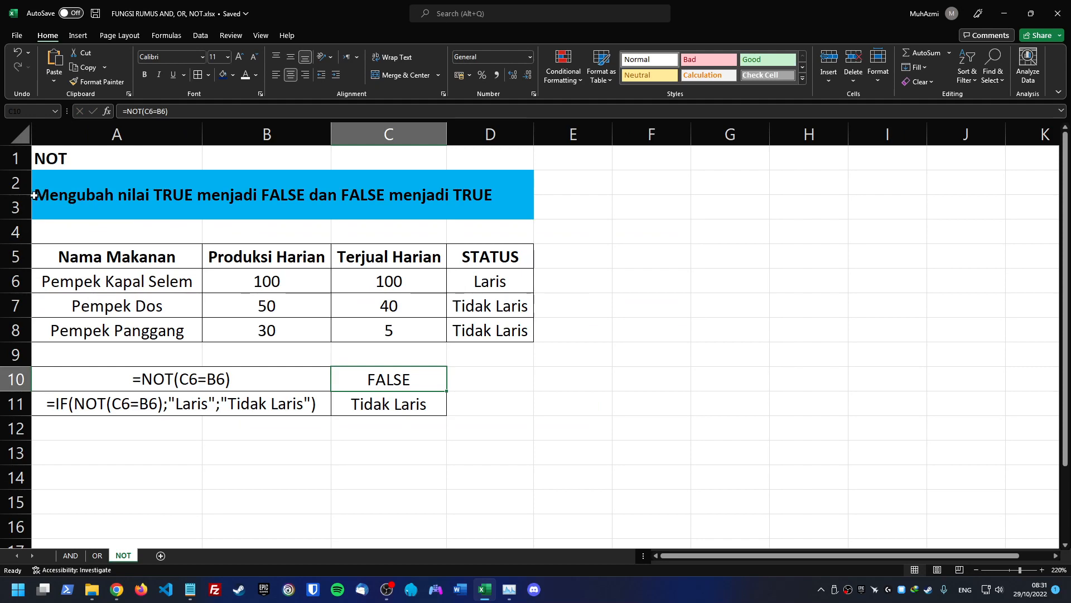
pyautogui.scroll(2, 39, 183)
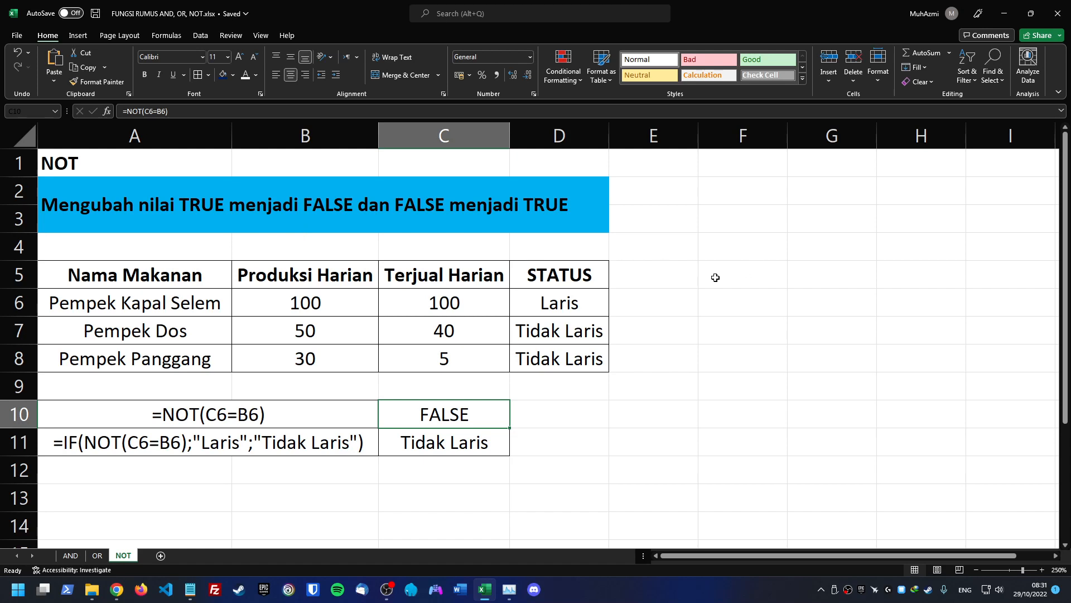
pyautogui.click(812, 304)
pyautogui.moveTo(143, 277); pyautogui.dragTo(569, 355)
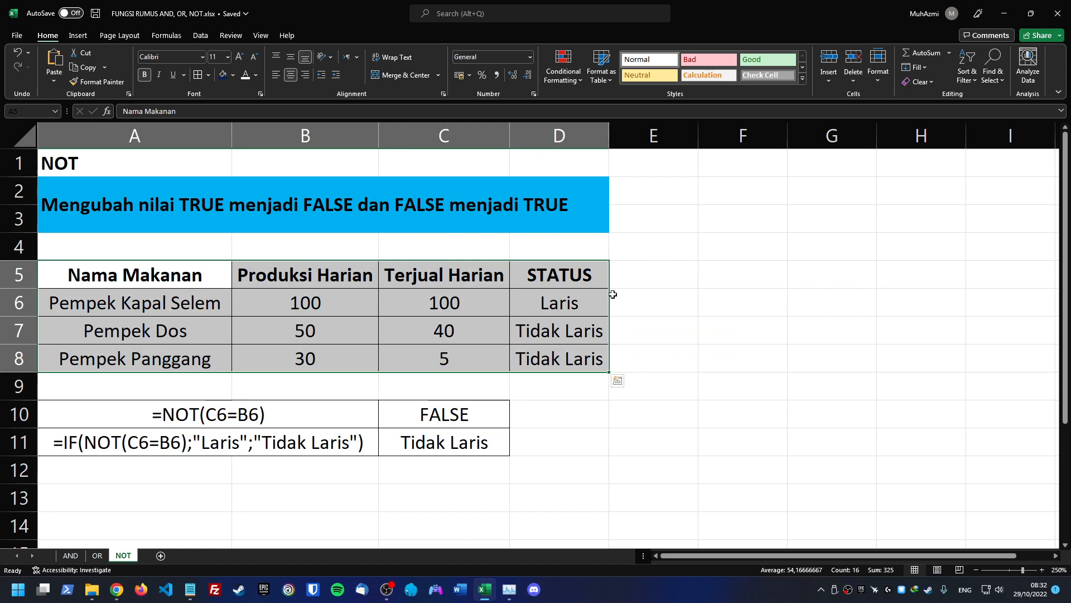
# Step: Review the OR and AND worksheets for comparison and return to the NOT worksheet
pyautogui.click(97, 555)
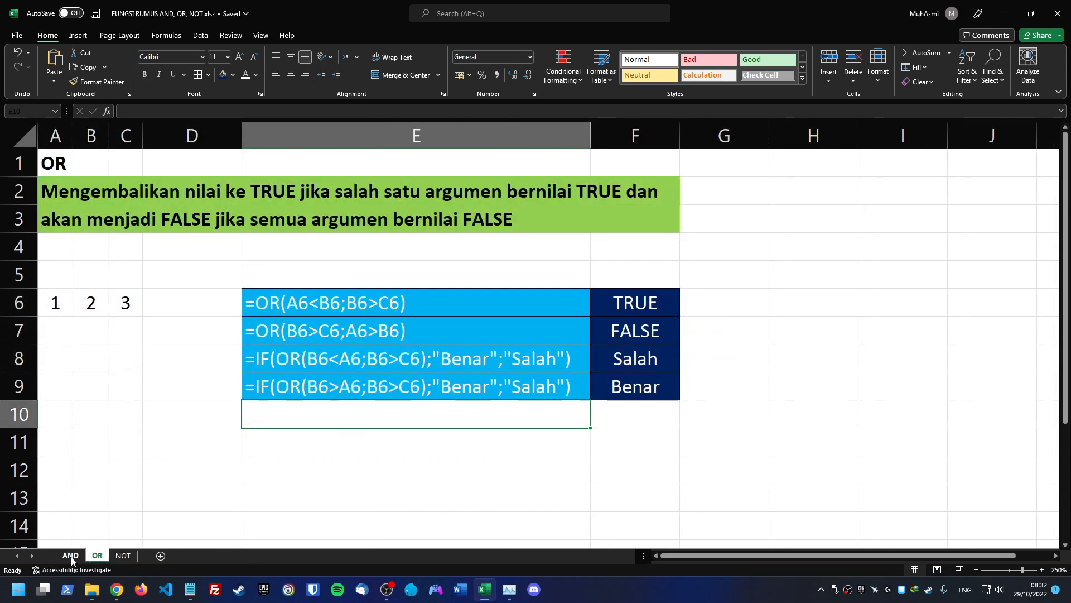
pyautogui.click(70, 555)
pyautogui.click(133, 555)
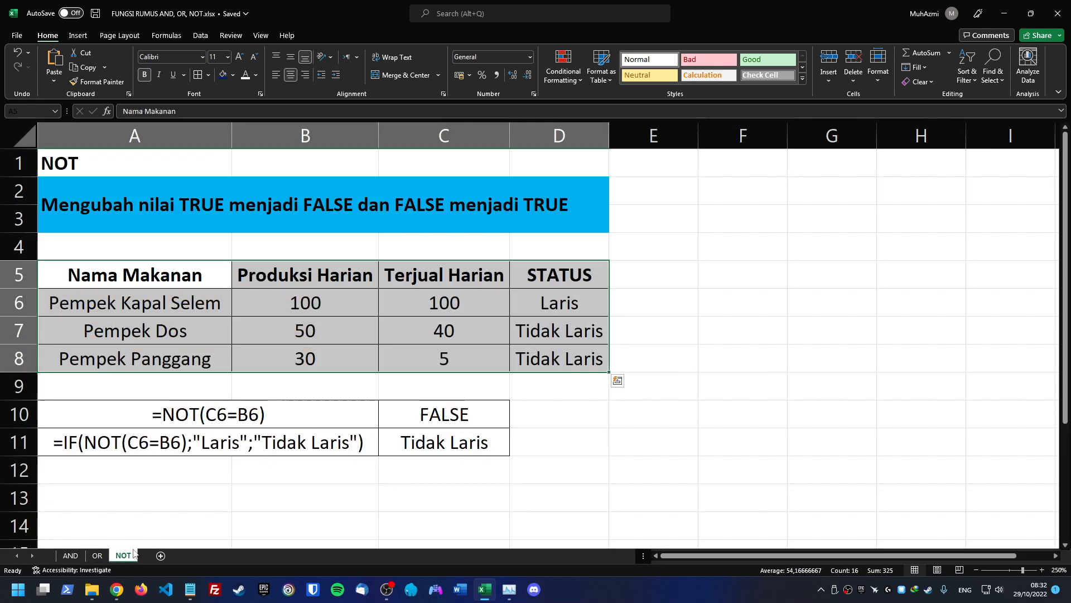
pyautogui.click(70, 555)
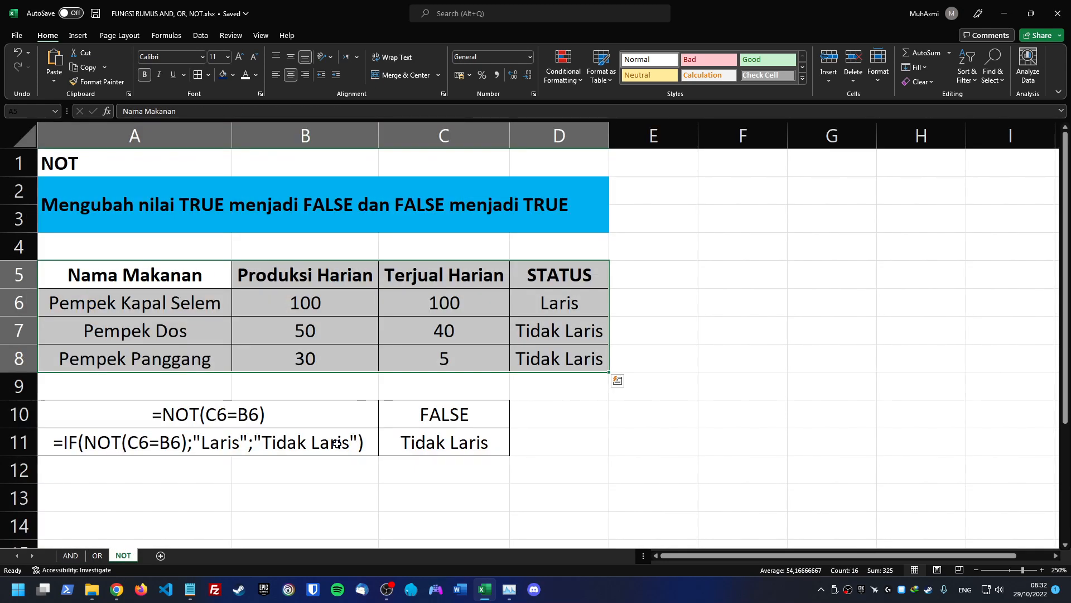
pyautogui.click(124, 555)
# Step: Examine the STATUS cells D6:D8 and D6's IF formula, comparing daily production with daily sales in rows 6 and 7
pyautogui.click(559, 302)
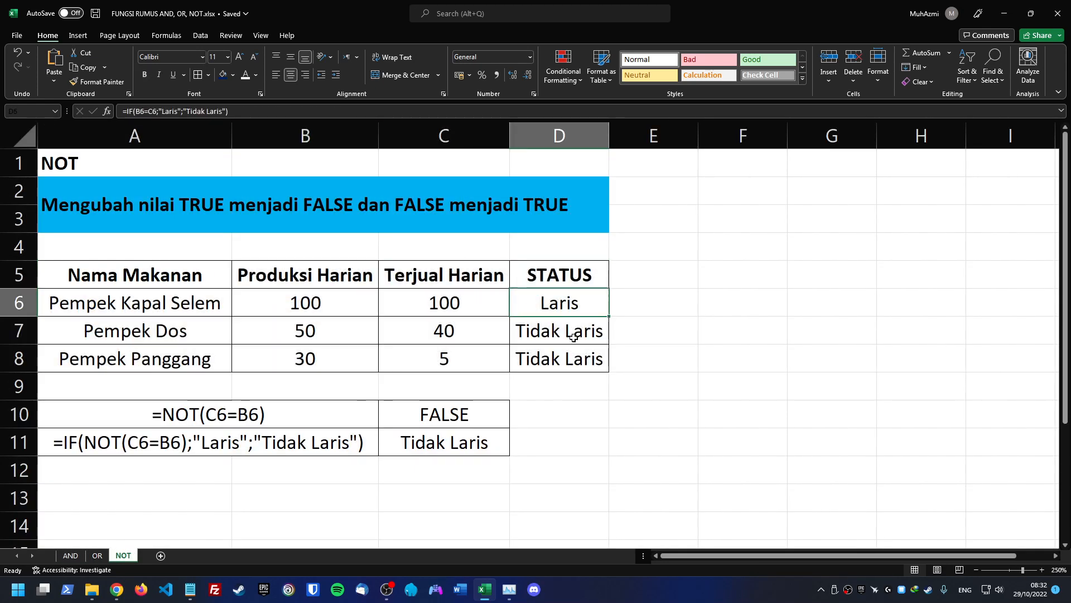
pyautogui.click(573, 337)
pyautogui.click(576, 350)
pyautogui.click(573, 329)
pyautogui.click(578, 304)
pyautogui.press('F2')
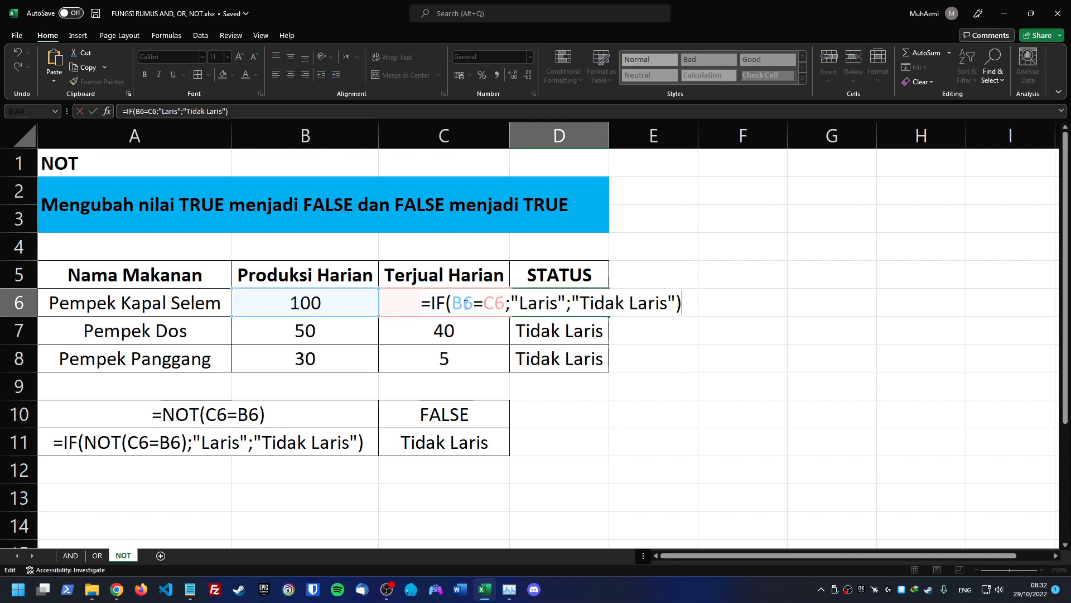
pyautogui.press('Escape')
pyautogui.moveTo(342, 304); pyautogui.dragTo(425, 310)
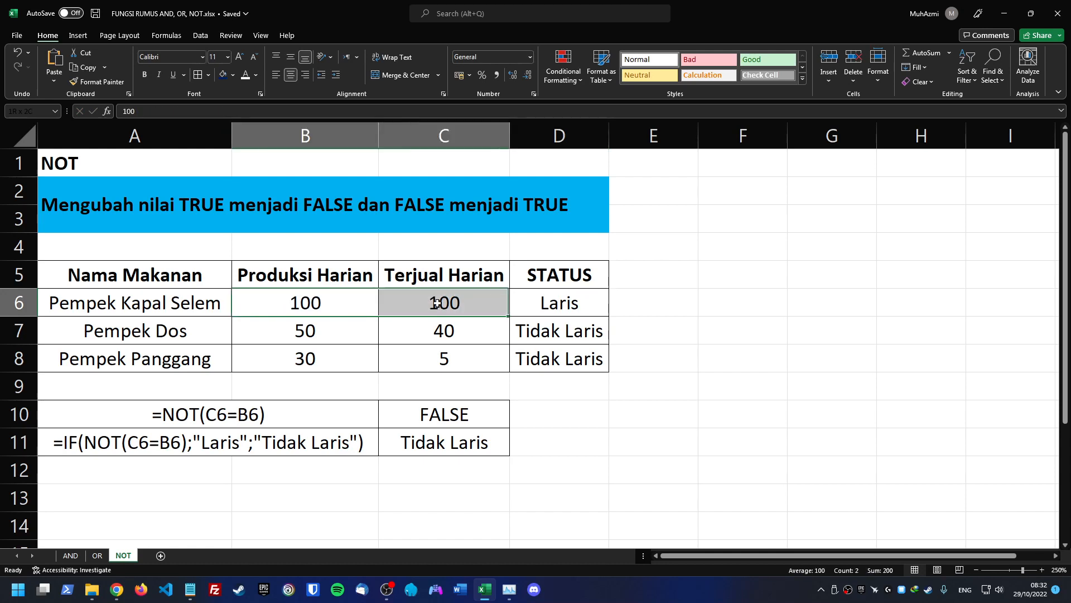
pyautogui.moveTo(307, 329); pyautogui.dragTo(455, 331)
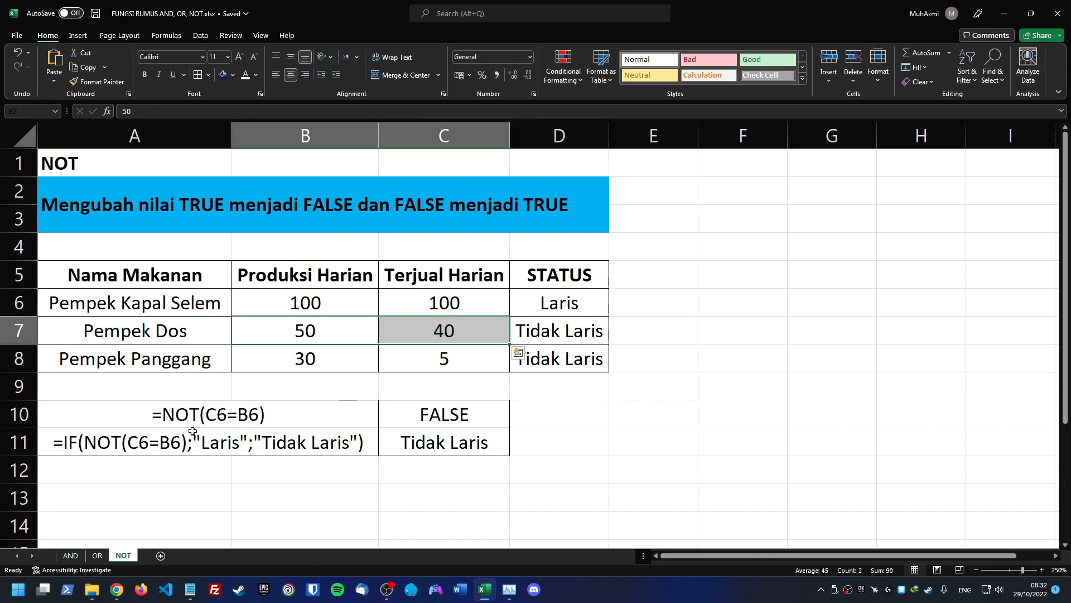
# Step: Examine the NOT formula in C10 and the condition and result texts of C11's IF formula containing NOT, leaving both unedited
pyautogui.doubleClick(442, 421)
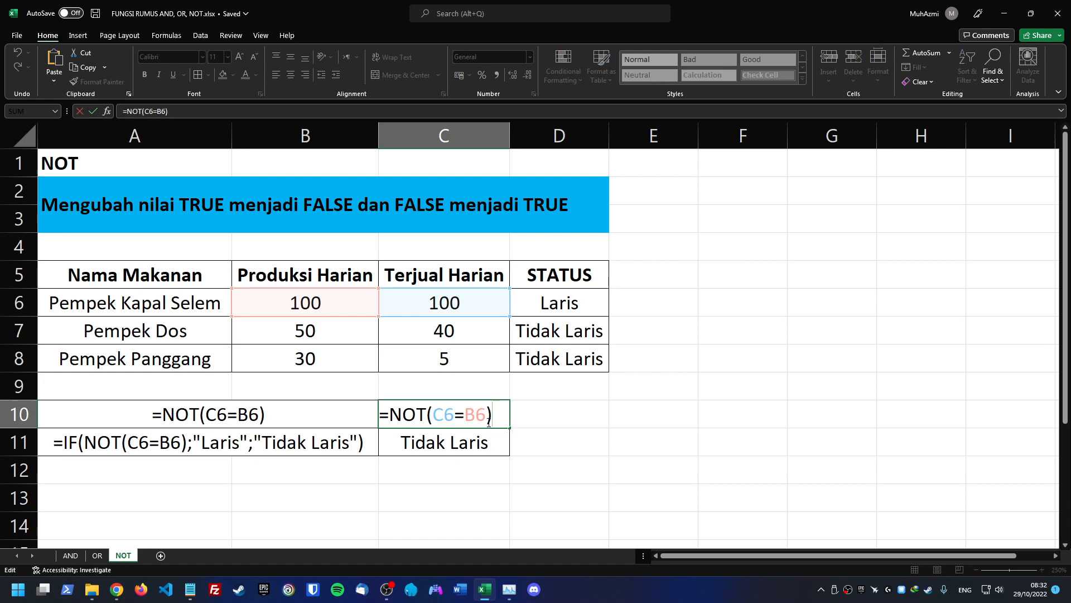
pyautogui.press('Escape')
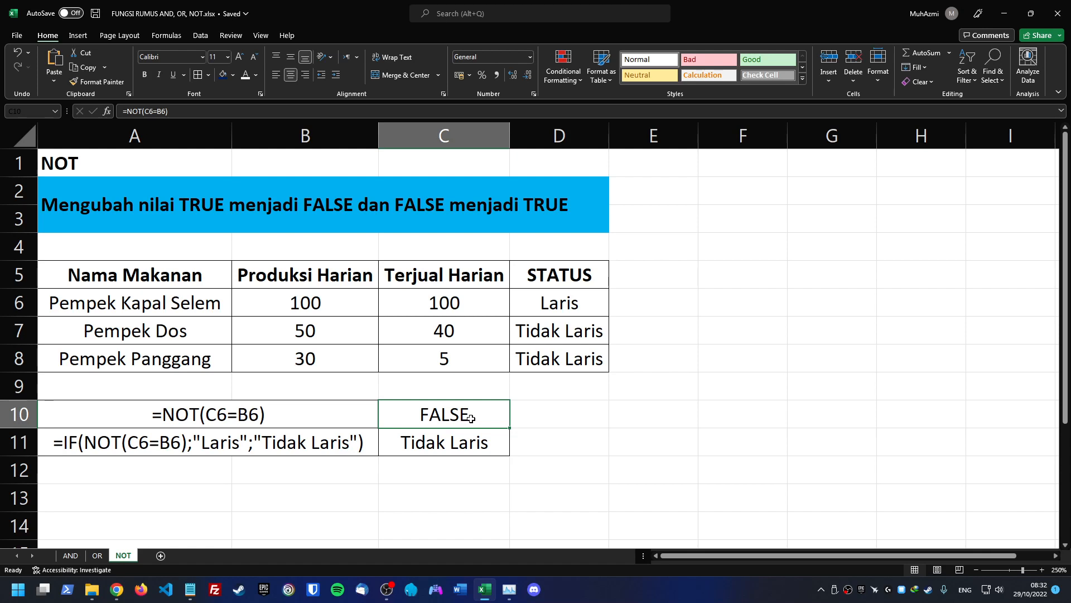
pyautogui.doubleClick(452, 445)
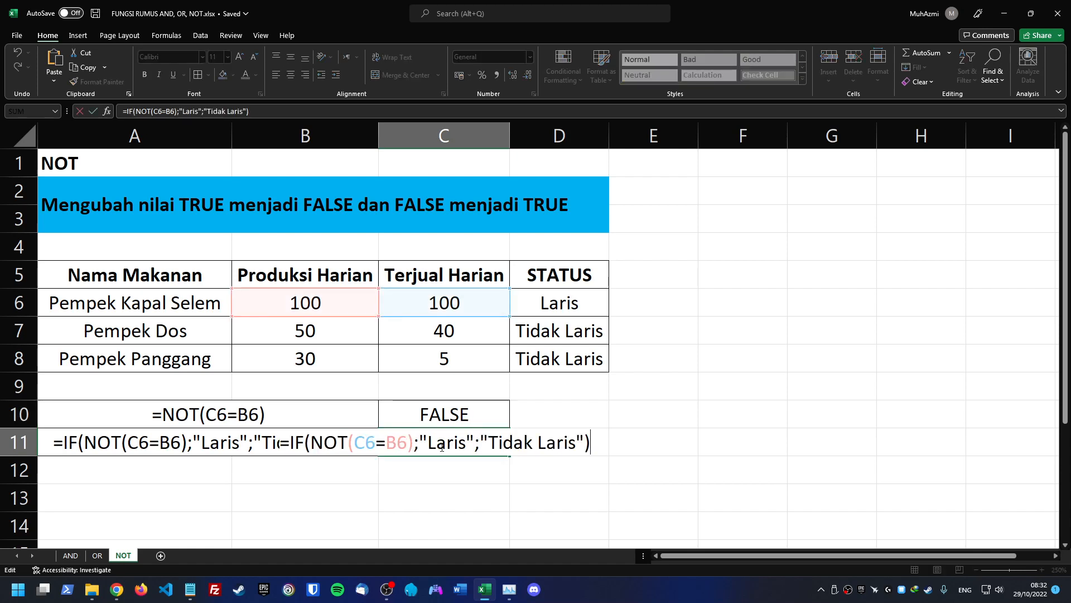
pyautogui.moveTo(353, 443); pyautogui.dragTo(413, 443)
pyautogui.moveTo(428, 443); pyautogui.dragTo(578, 444)
pyautogui.press('Escape')
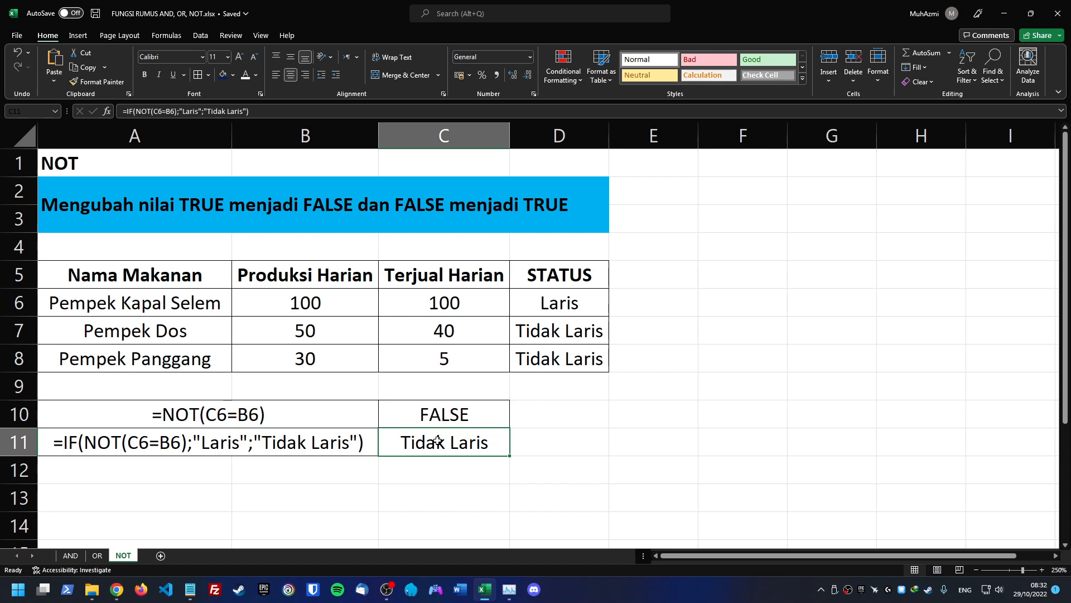
# Step: Return to the AND worksheet and select the empty cell F7
pyautogui.click(70, 556)
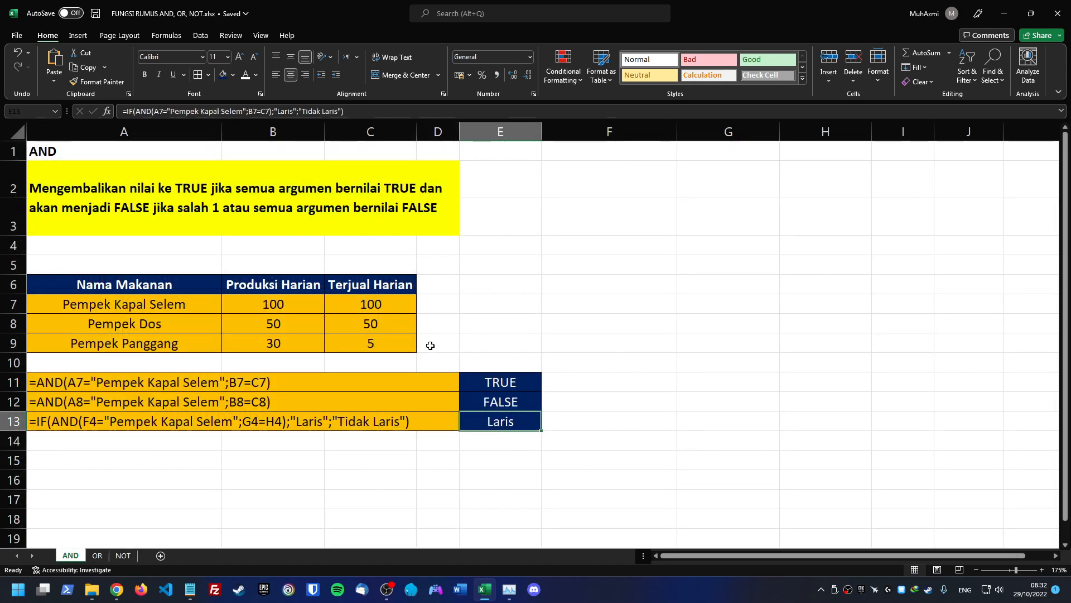
pyautogui.click(670, 298)
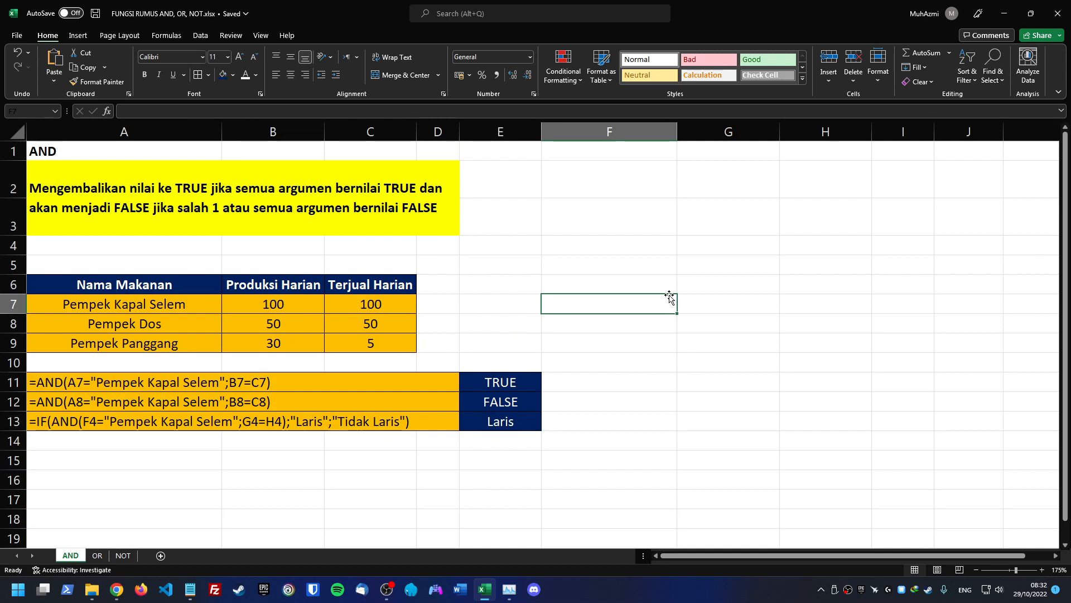